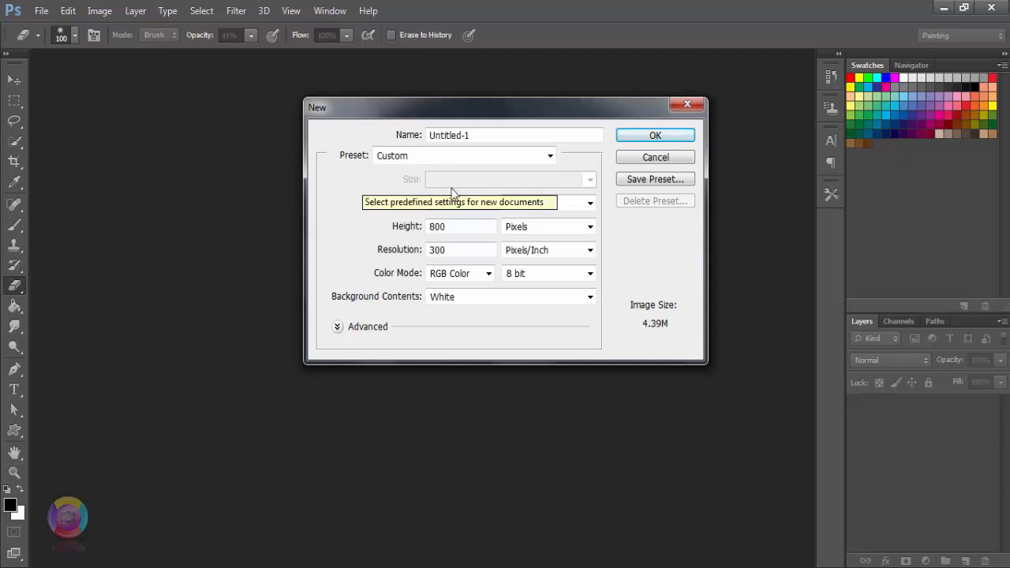
Create a new 1920 × 1080 pixel document at 300 pixels/inch in RGB Color with a white background.
key("Tab")
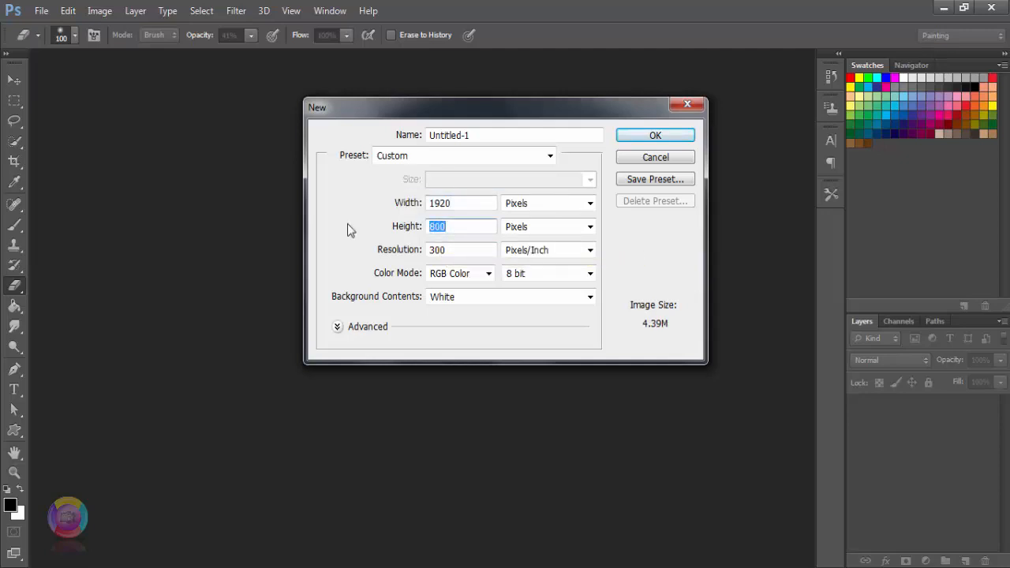
type("1080")
key("Tab")
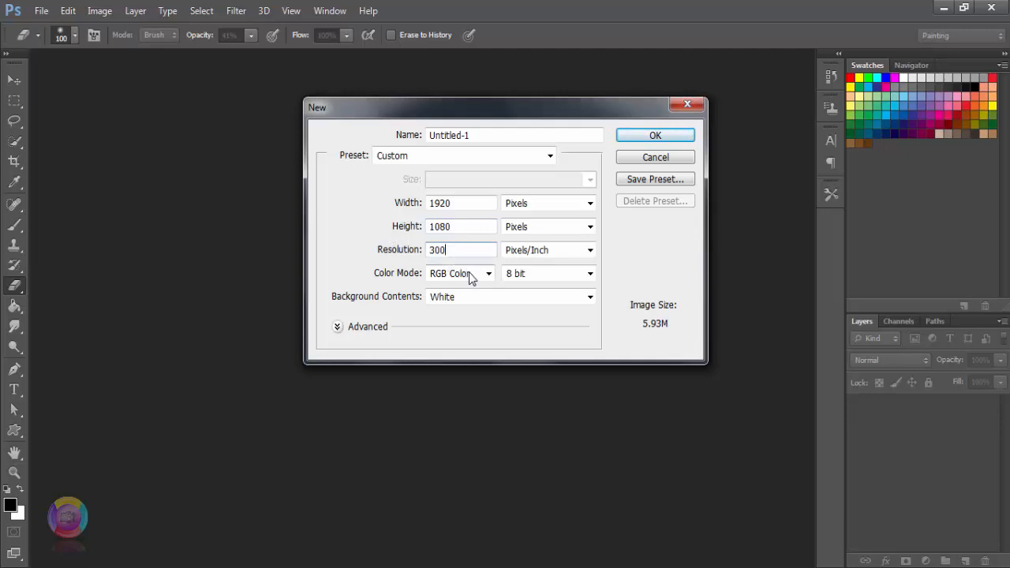
left_click(472, 275)
left_click(466, 316)
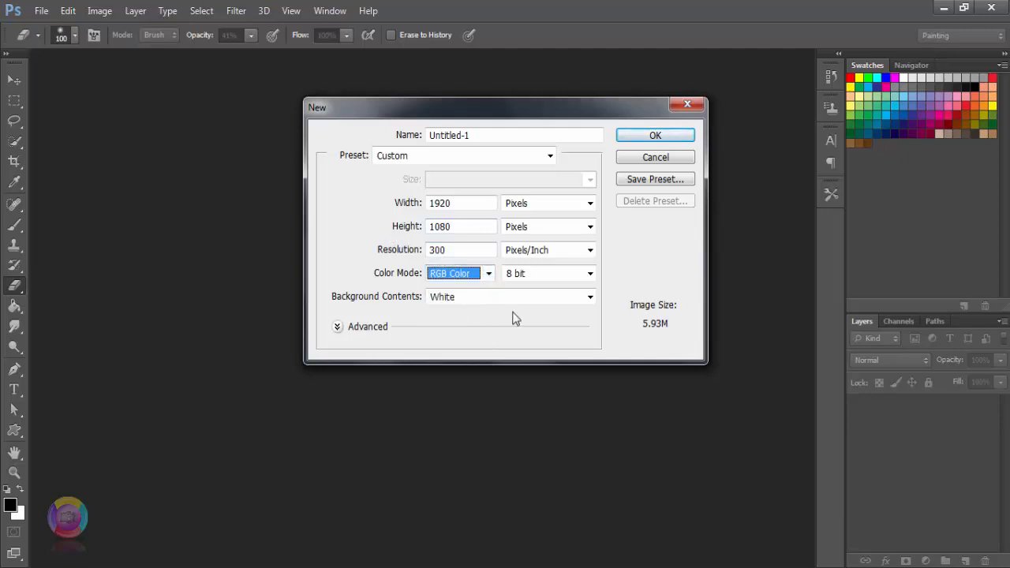
left_click(504, 297)
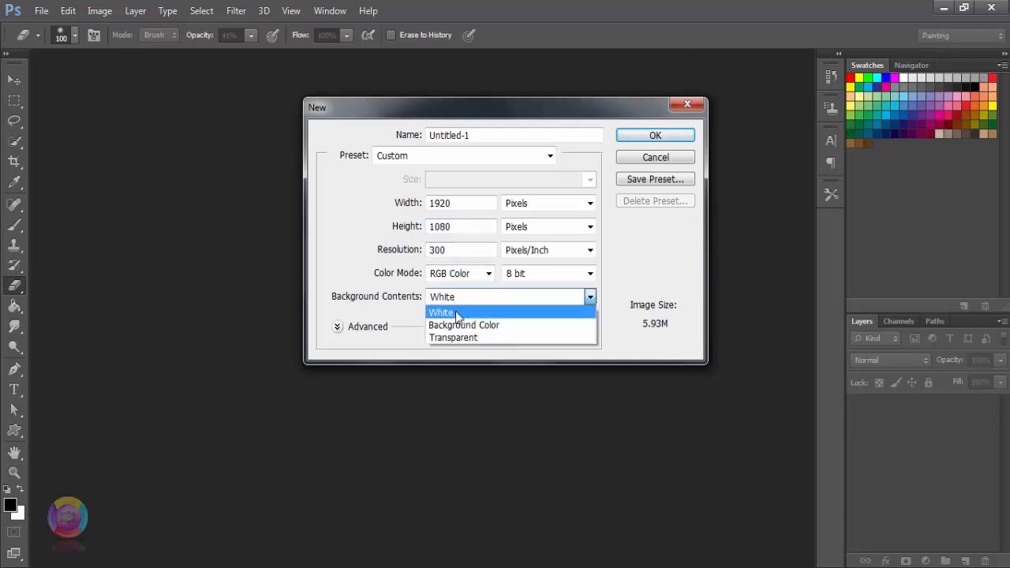
left_click(458, 314)
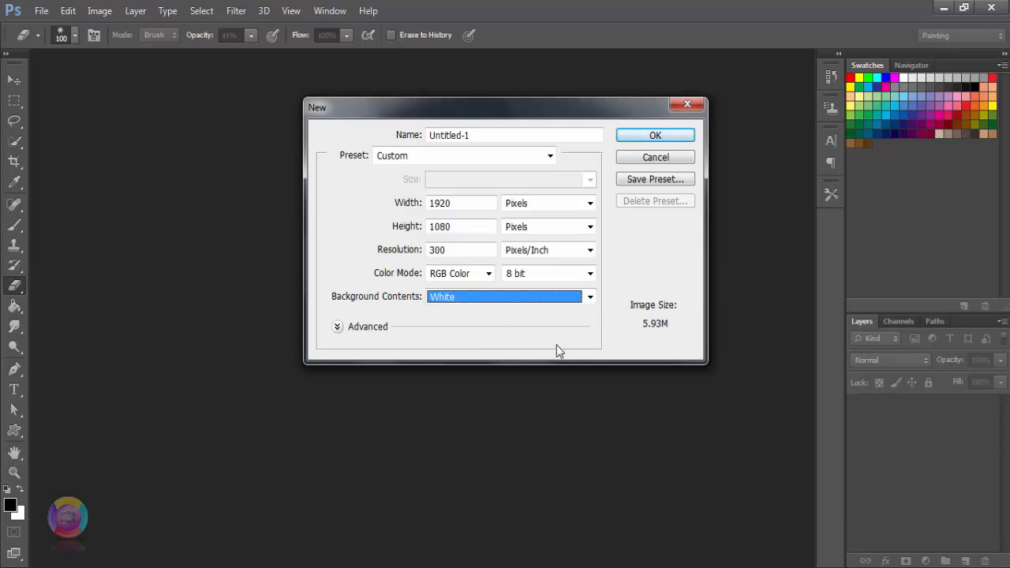
left_click(652, 136)
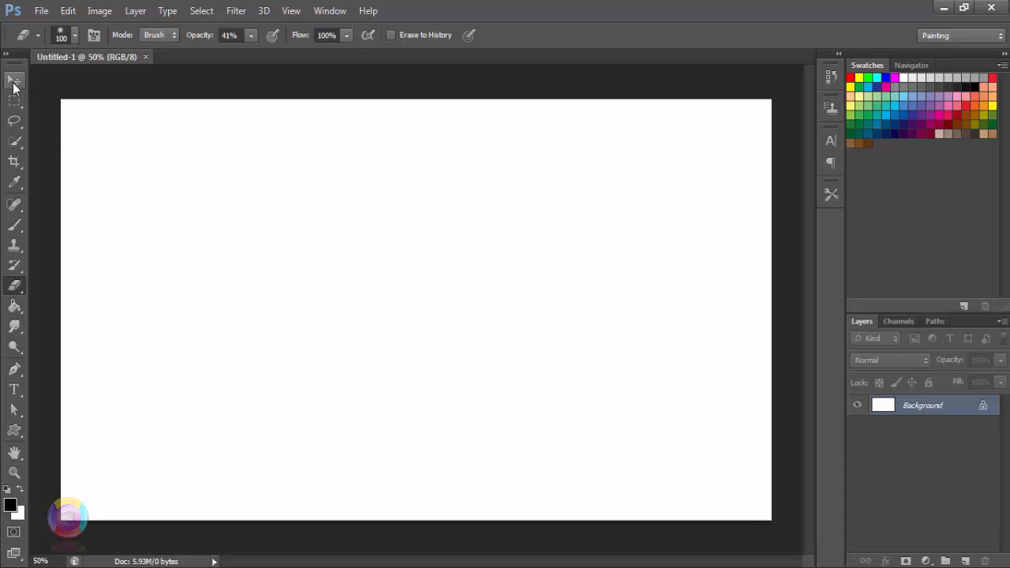
key("ctrl+minus")
key("ctrl+minus")
key("ctrl+minus")
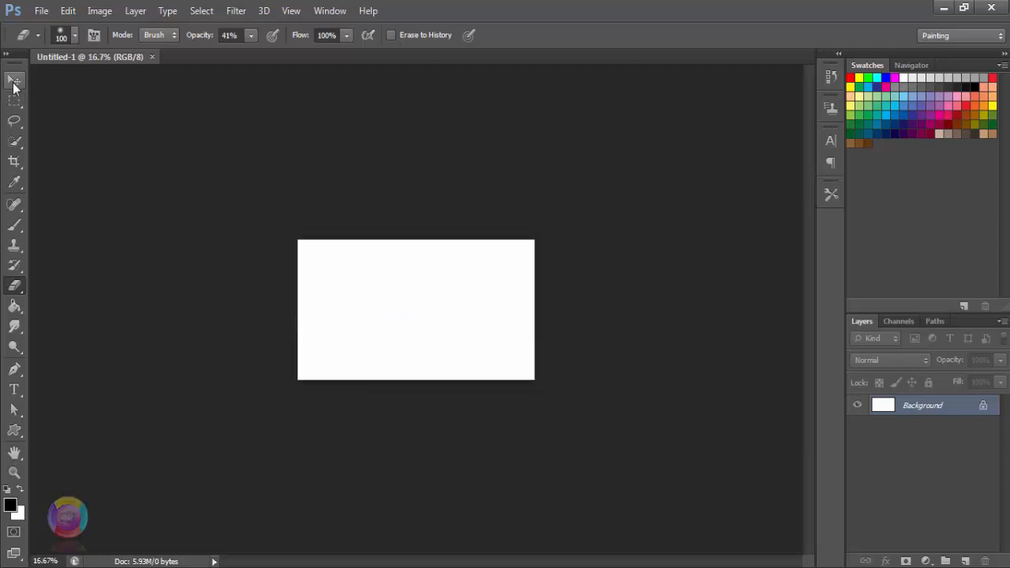
key("ctrl+plus")
key("ctrl+plus")
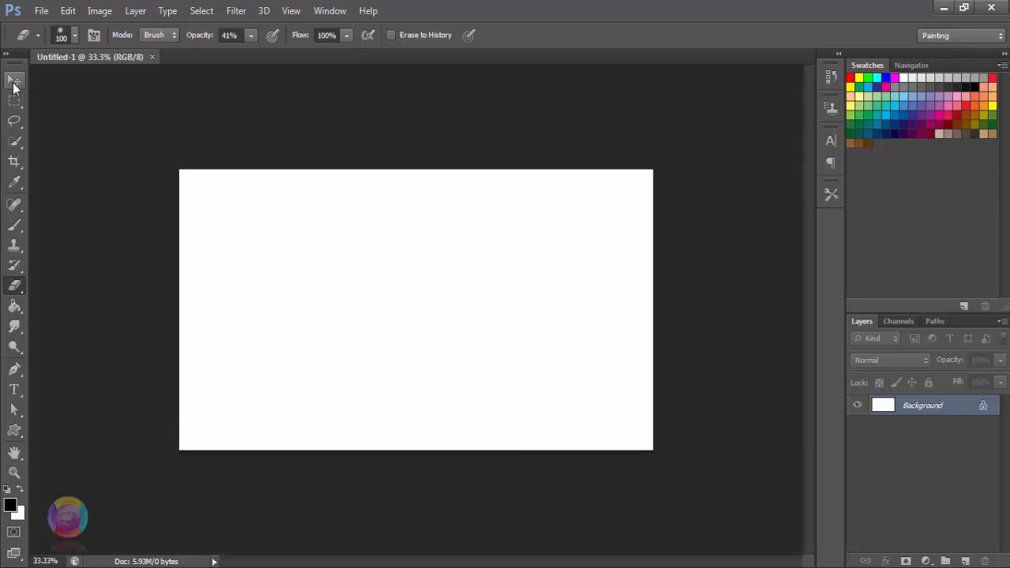
key("ctrl+plus")
key("ctrl+plus")
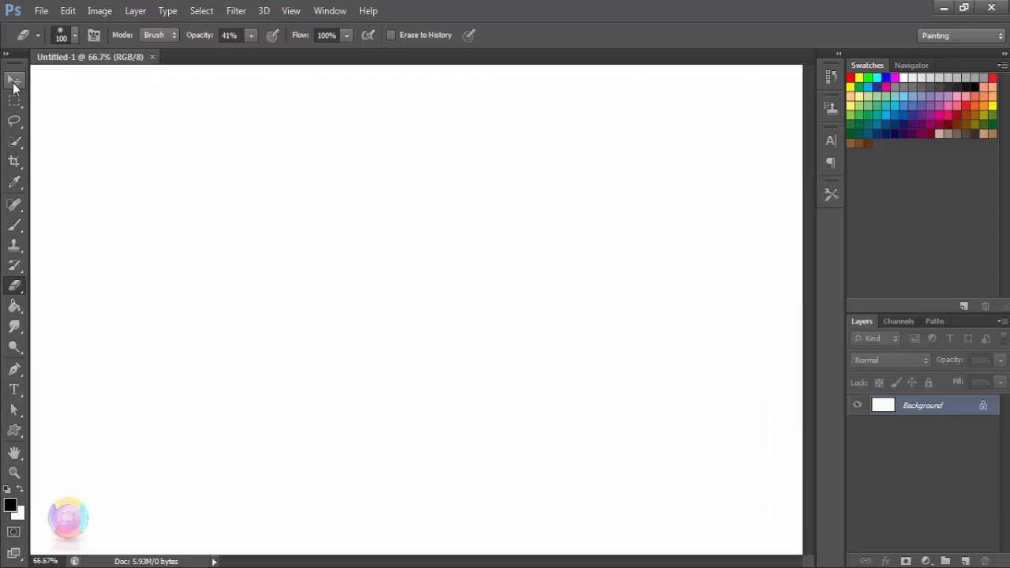
key("ctrl+minus")
key("ctrl+minus")
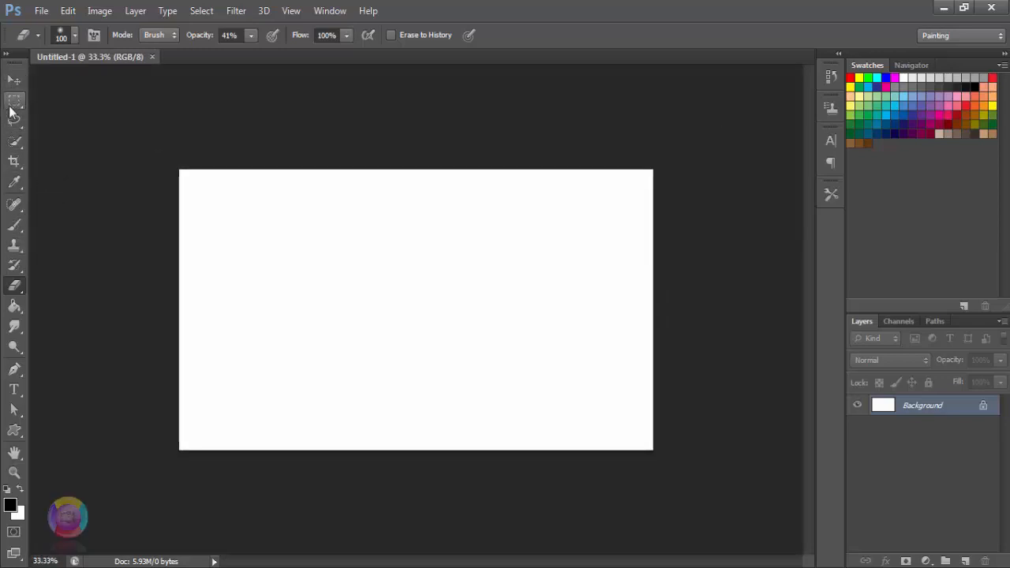
Draw a rectangular marquee selection in the middle of the canvas.
left_click(14, 101)
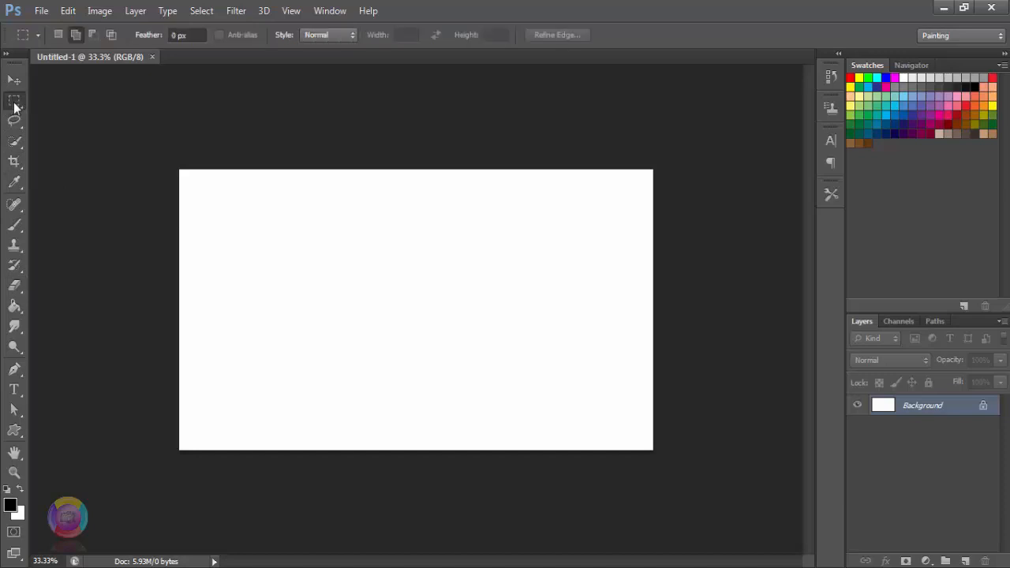
right_click(15, 105)
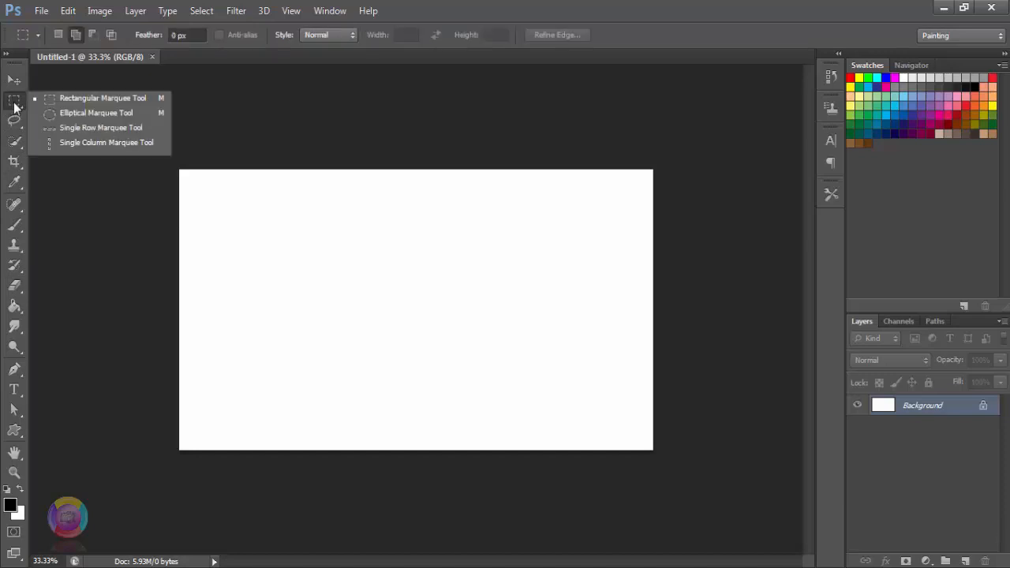
left_click(75, 98)
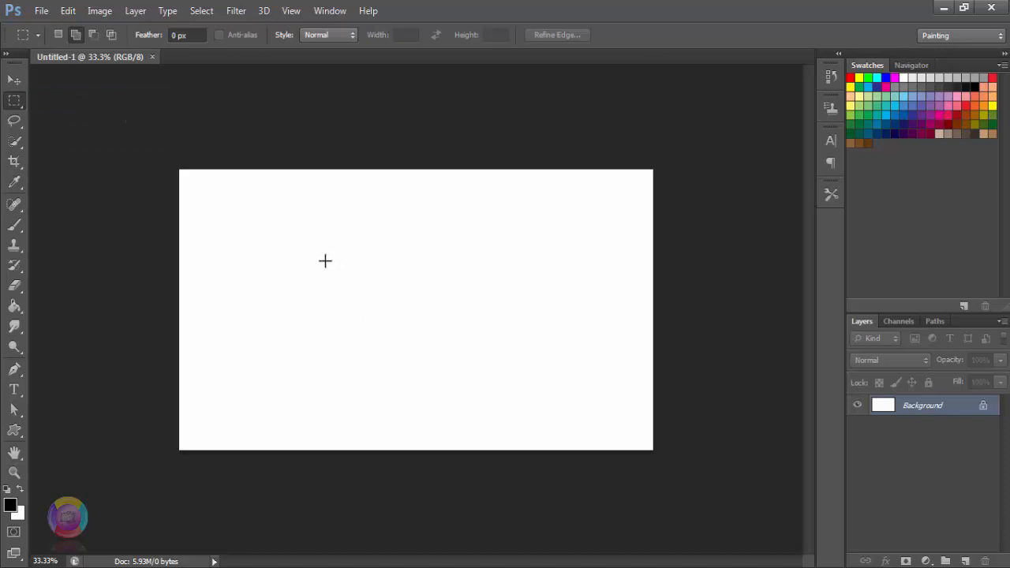
left_click_drag(326, 260, 482, 352)
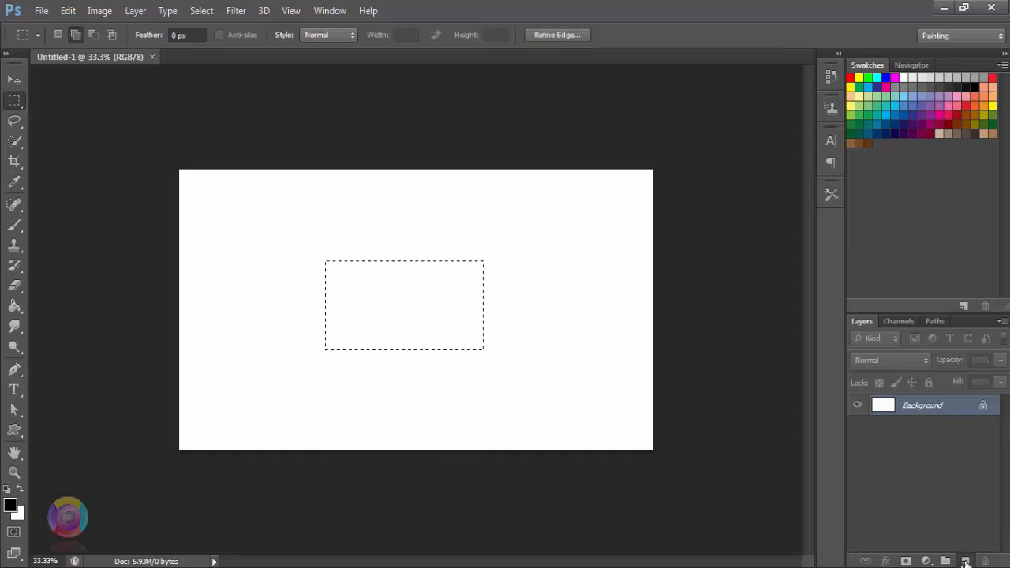
Add a new layer and fill the rectangular selection with the black foreground color using the Paint Bucket.
left_click(966, 562)
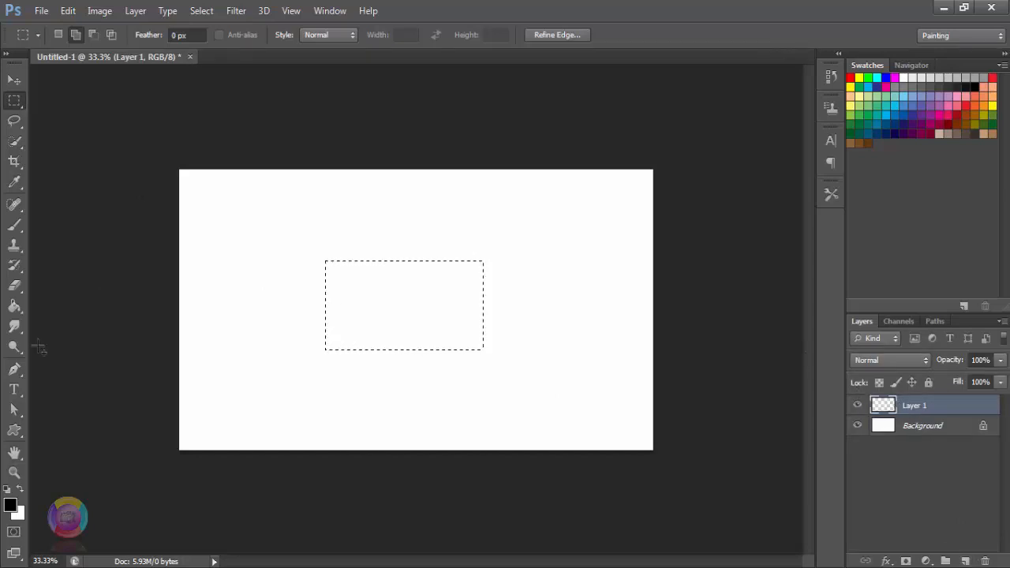
left_click(20, 488)
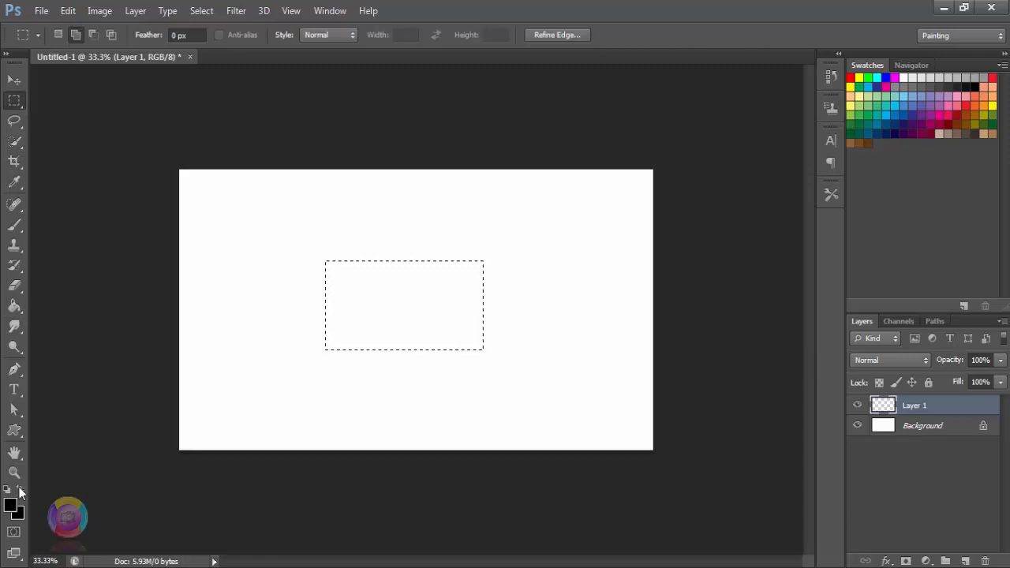
left_click(21, 490)
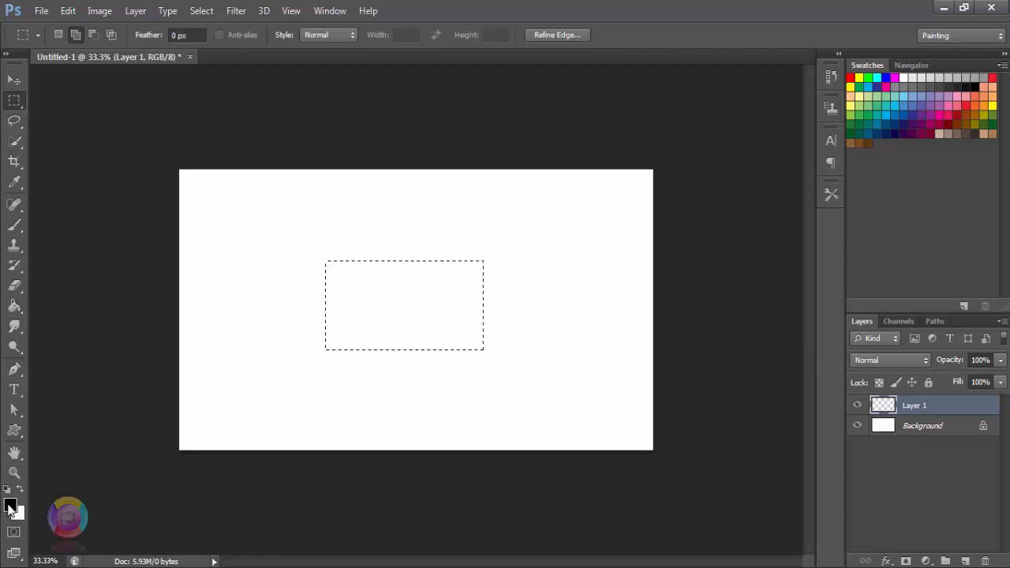
left_click(10, 508)
left_click(970, 359)
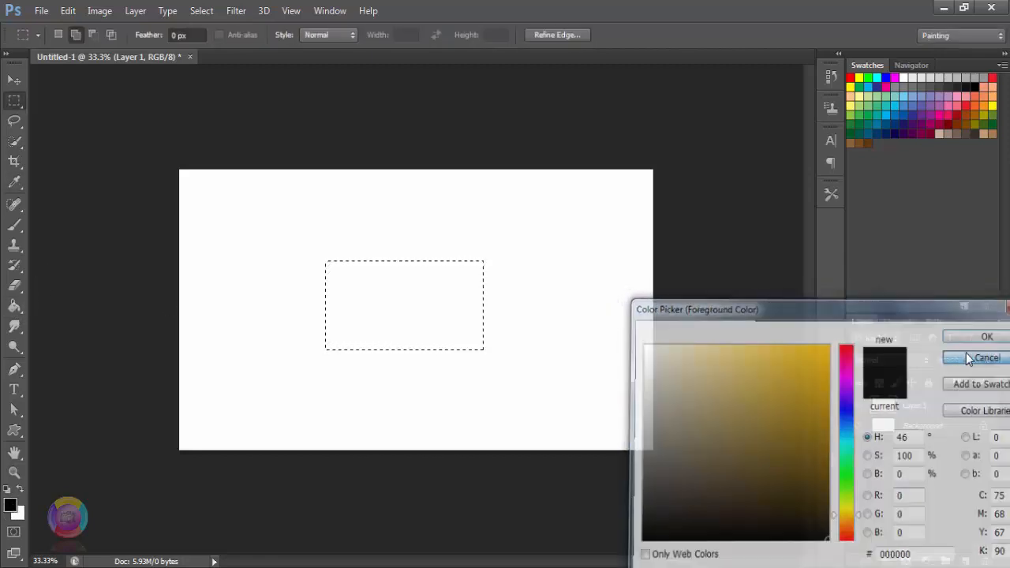
left_click(15, 308)
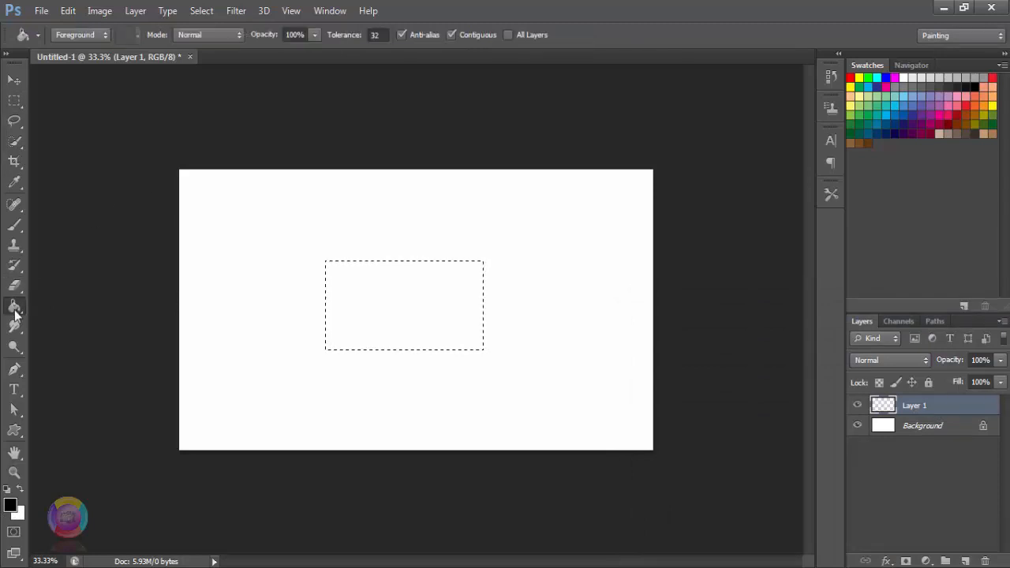
left_click(367, 305)
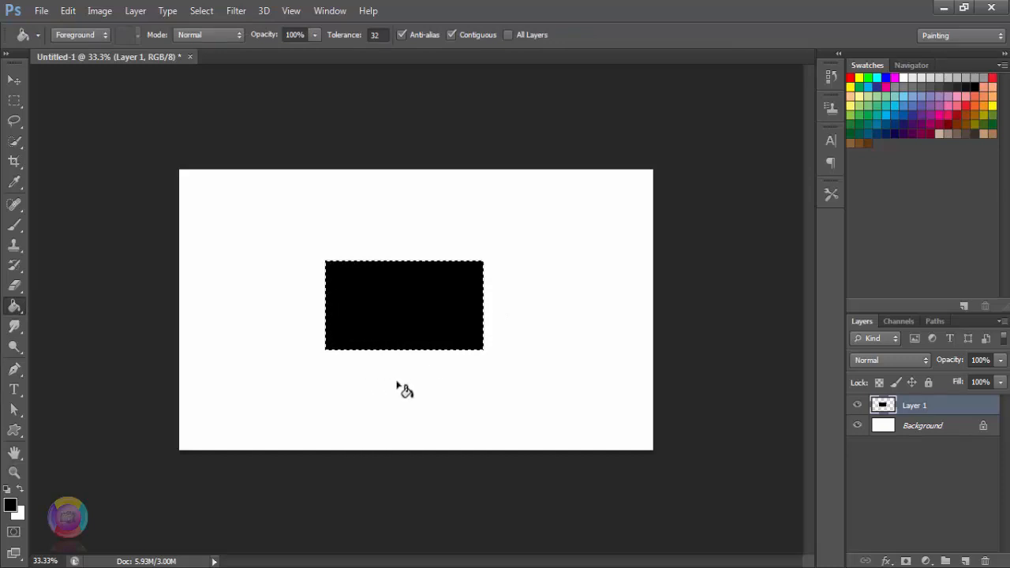
Deselect the black rectangle and move it slightly up and to the right, closer to the canvas center.
key("ctrl+d")
left_click(14, 82)
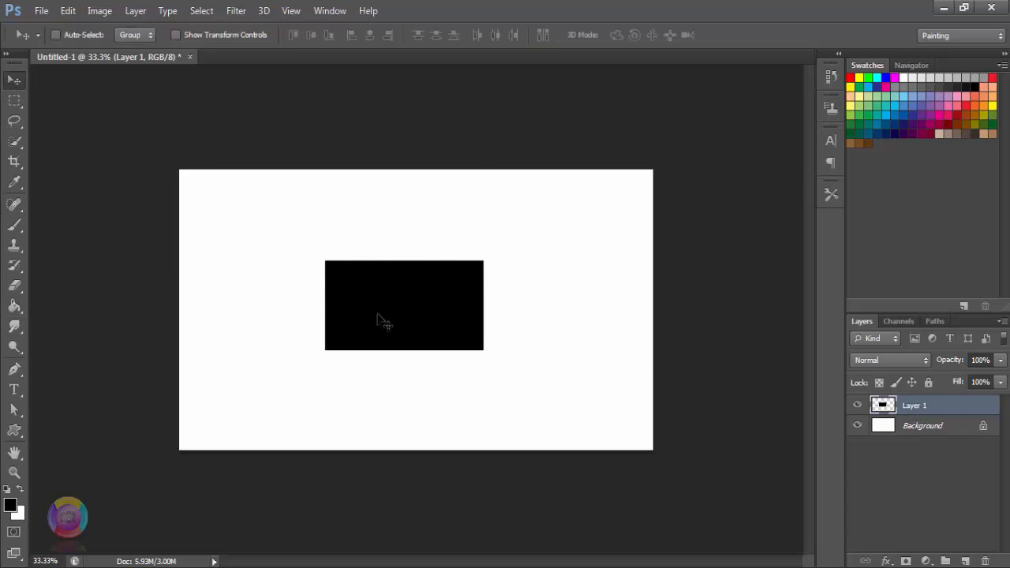
mouse_move(386, 313)
left_mouse_down()
mouse_move(374, 304)
mouse_move(476, 322)
mouse_move(379, 299)
mouse_move(393, 309)
left_mouse_up()
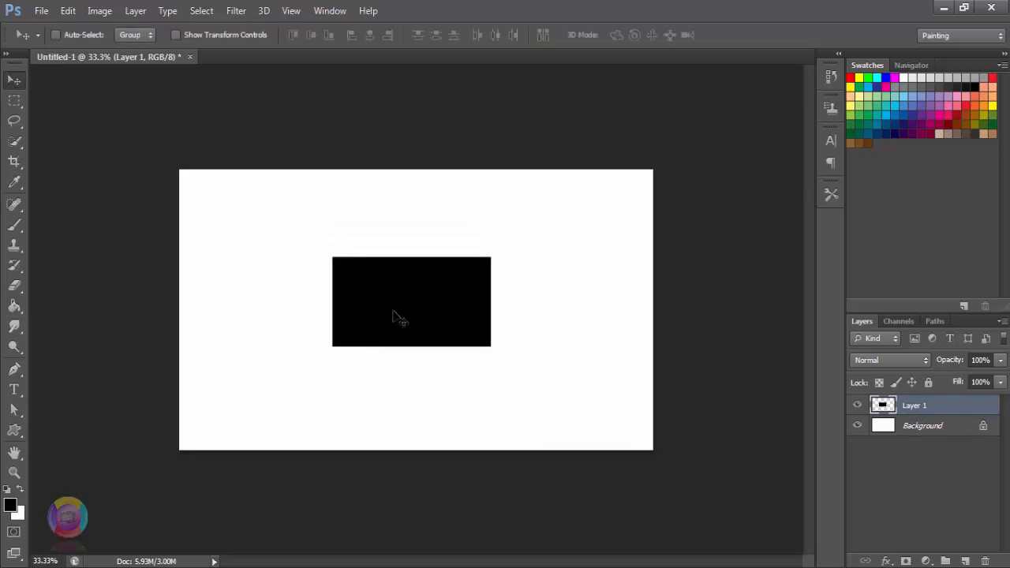
Add a Bevel & Emboss layer style to the rectangle's layer with the Inner Bevel style and Smooth technique.
right_click(927, 408)
left_click(694, 89)
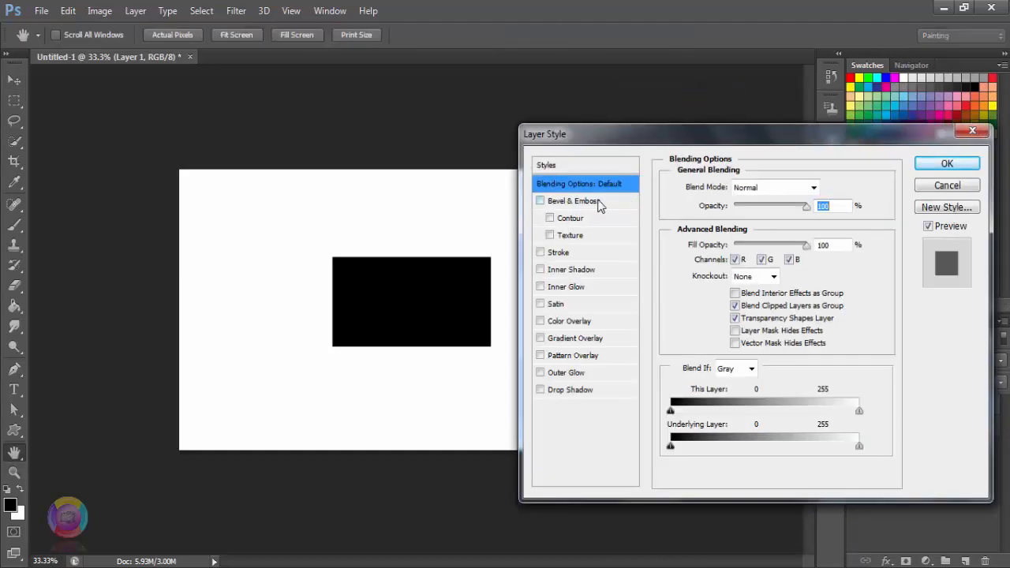
left_click(574, 201)
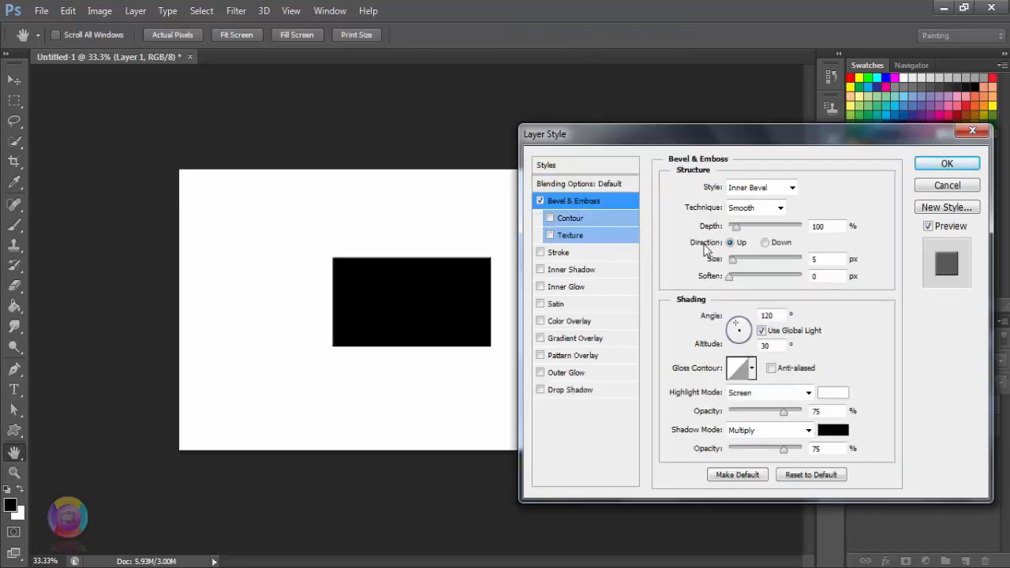
left_click(760, 188)
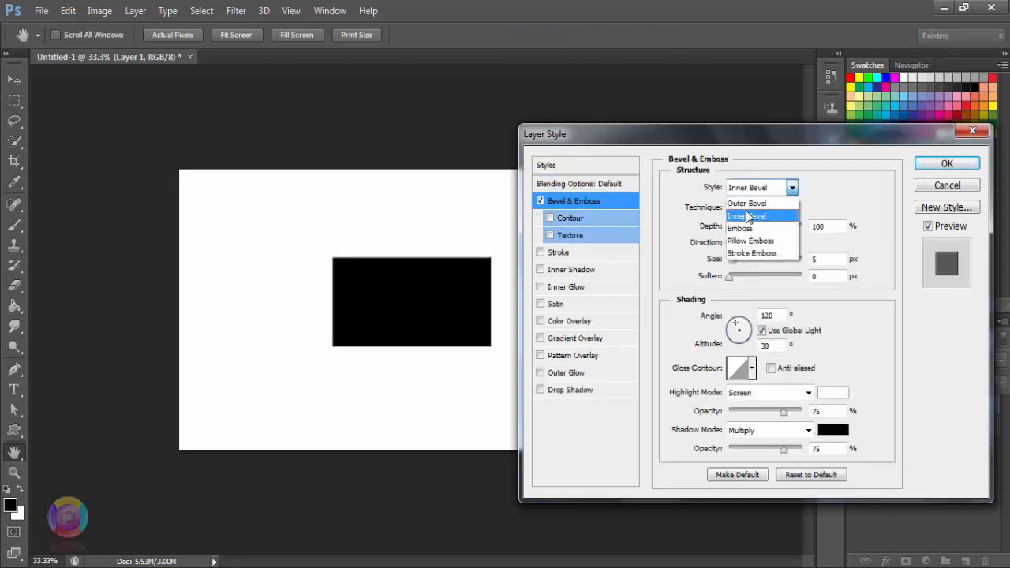
left_click(754, 215)
left_click(777, 207)
left_click(777, 208)
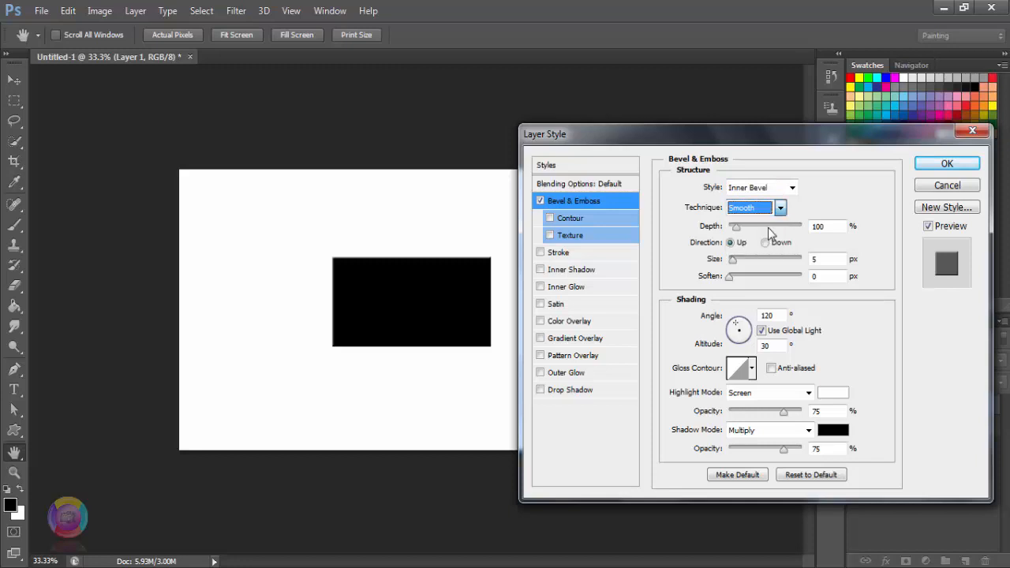
Try bevel depths of 103% and 1% with sizes of 59 px and 111 px and a soften of 13 px.
mouse_move(736, 229)
left_mouse_down()
mouse_move(789, 229)
mouse_move(726, 227)
mouse_move(762, 259)
mouse_move(748, 259)
mouse_move(738, 228)
left_mouse_up()
left_click(733, 277)
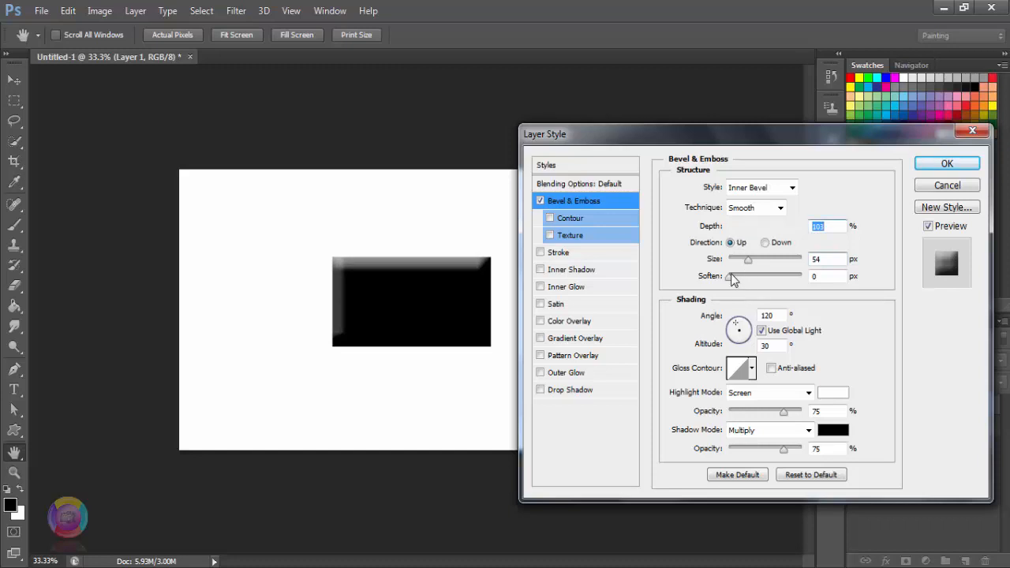
mouse_move(743, 278)
left_mouse_down()
mouse_move(790, 276)
mouse_move(765, 260)
mouse_move(752, 267)
left_mouse_up()
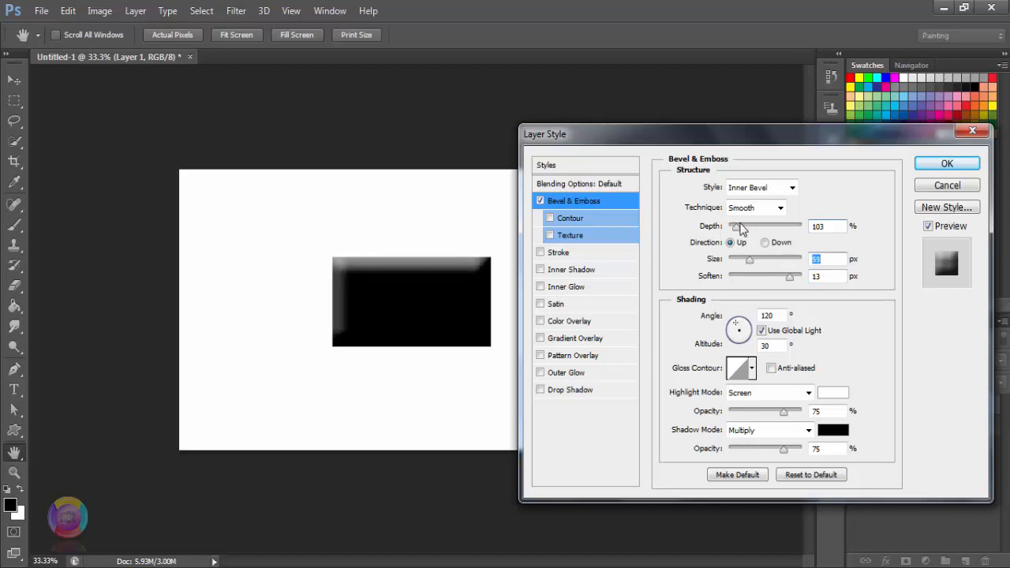
left_click_drag(734, 229, 719, 230)
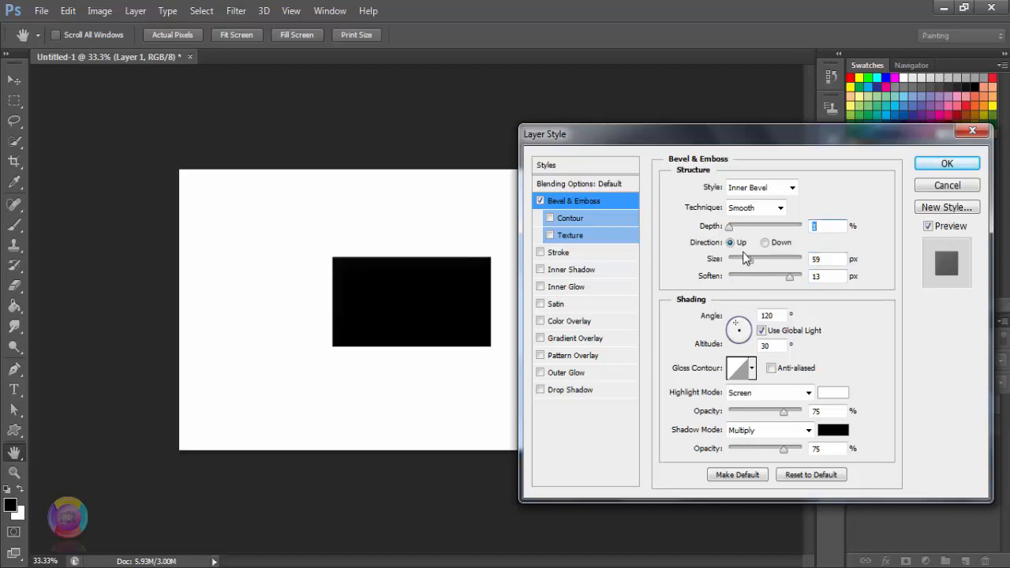
left_click_drag(750, 260, 804, 263)
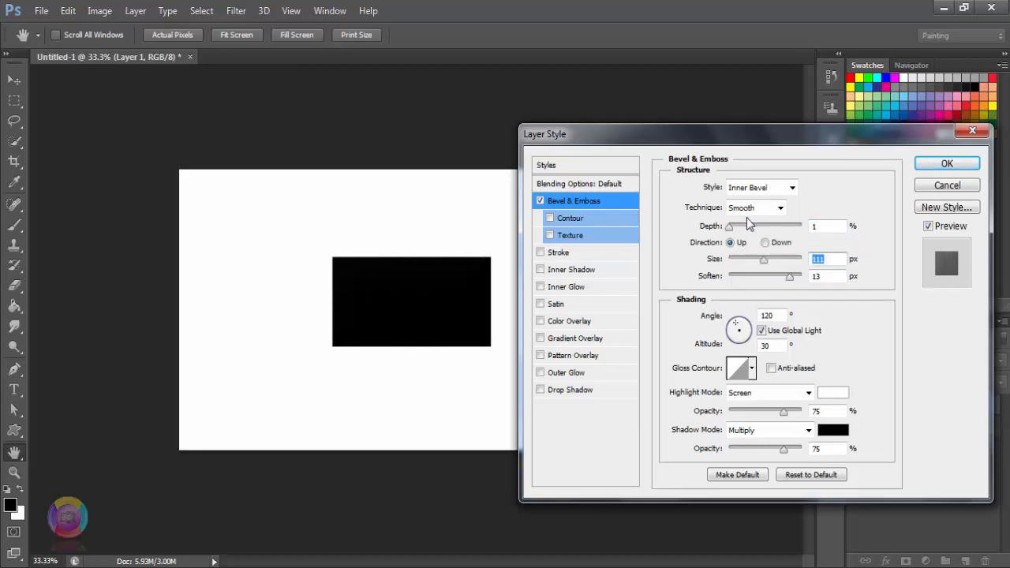
Set the bevel's depth to 1000%, its size to 49 px and its soften to 6 px.
left_click_drag(767, 230, 837, 230)
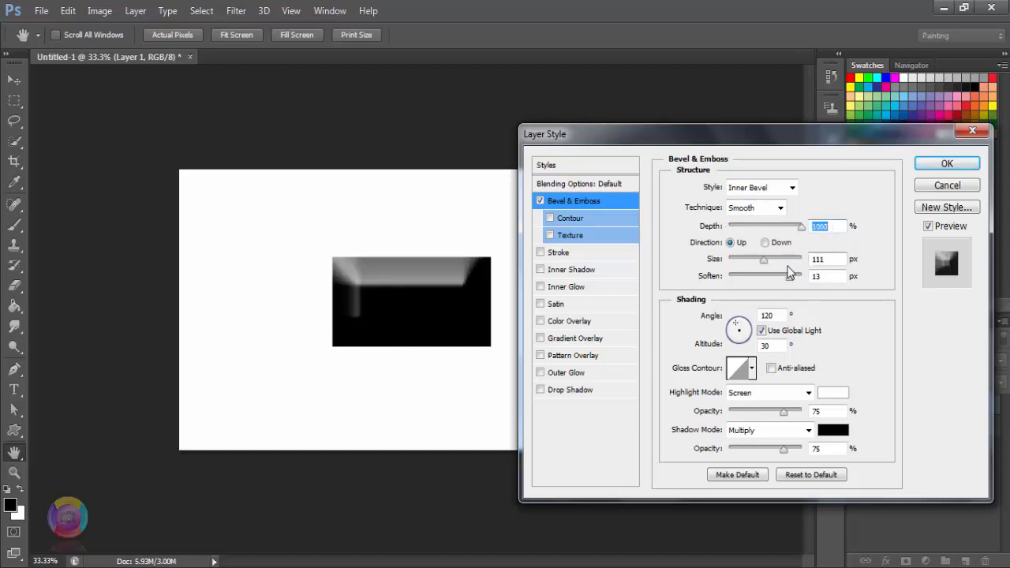
left_click_drag(767, 262, 749, 267)
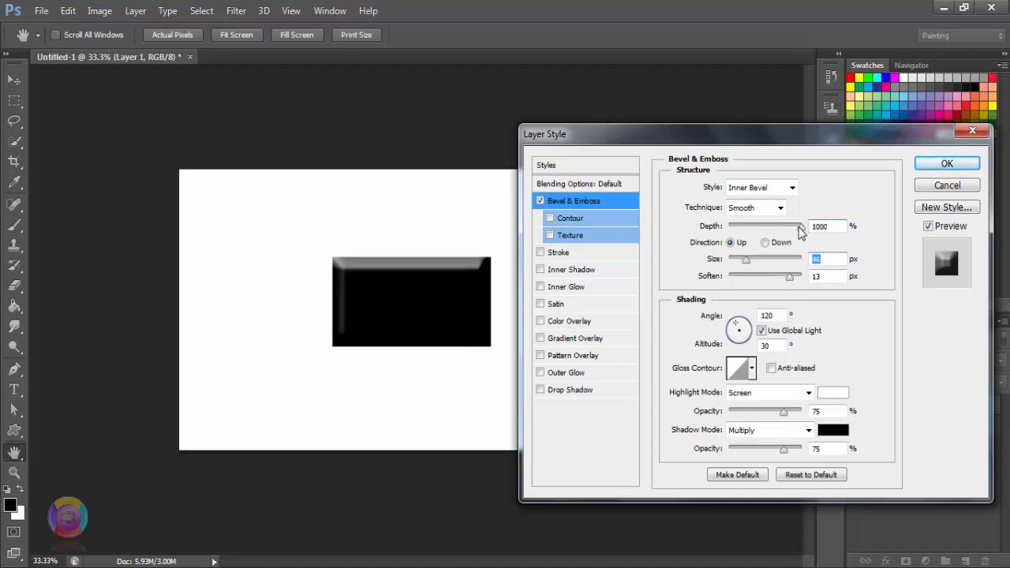
double_click(820, 227)
left_click_drag(748, 266, 750, 264)
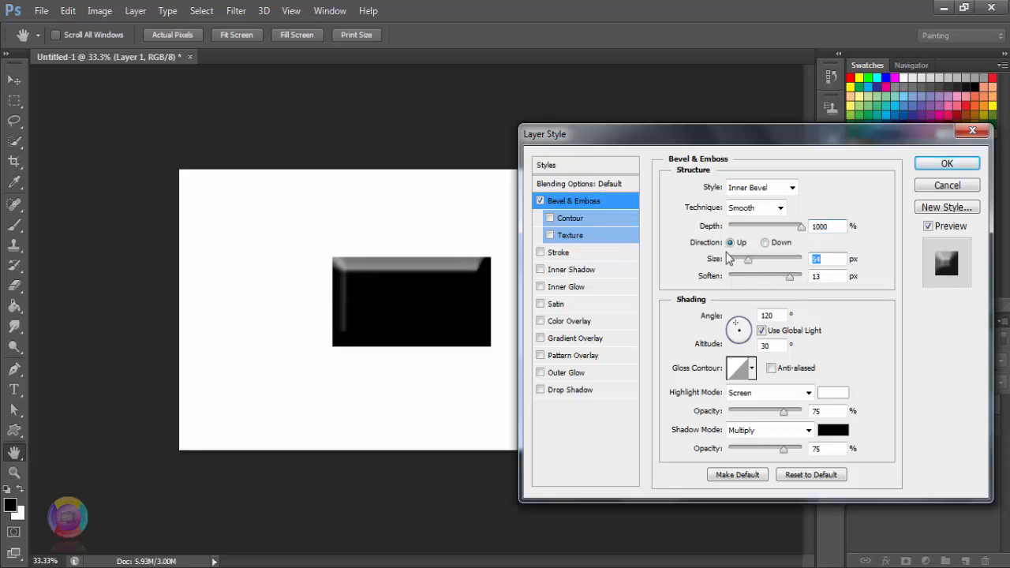
left_click_drag(741, 262, 750, 284)
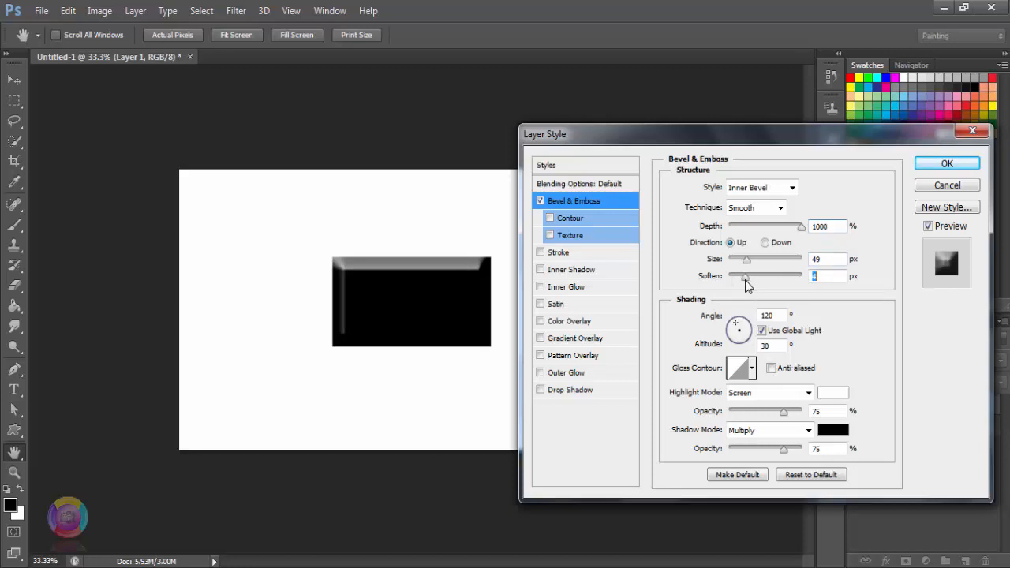
mouse_move(753, 279)
left_mouse_down()
mouse_move(733, 281)
mouse_move(756, 281)
left_mouse_up()
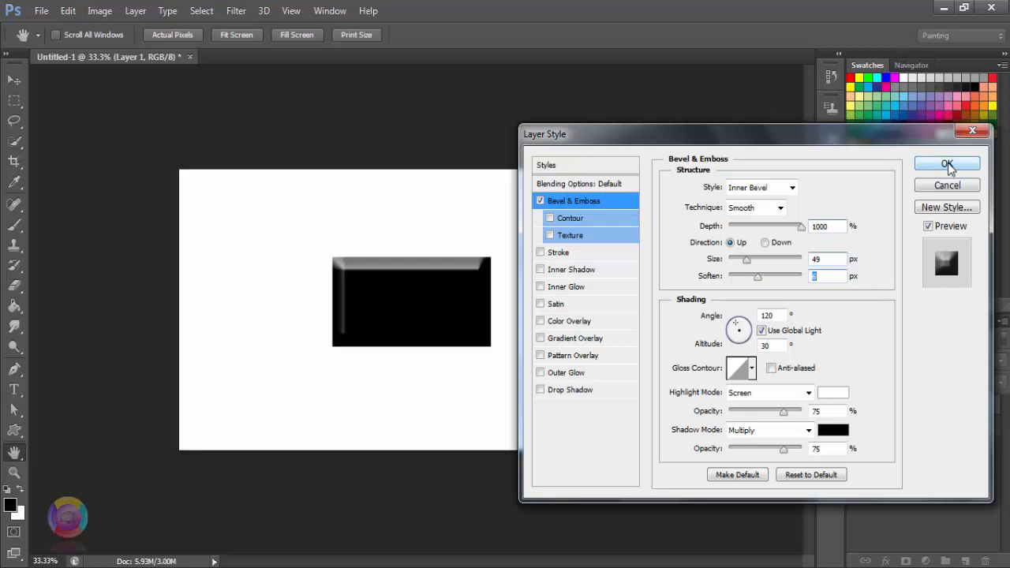
Apply the bevel settings and draw a smaller rectangle filled with black on a new layer, below the beveled rectangle.
left_click(948, 165)
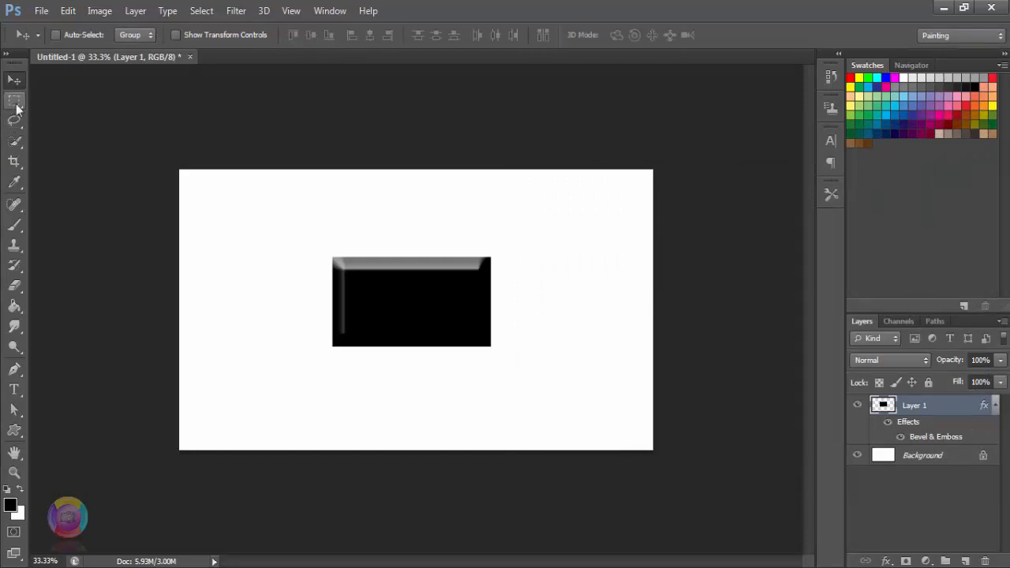
left_click(13, 101)
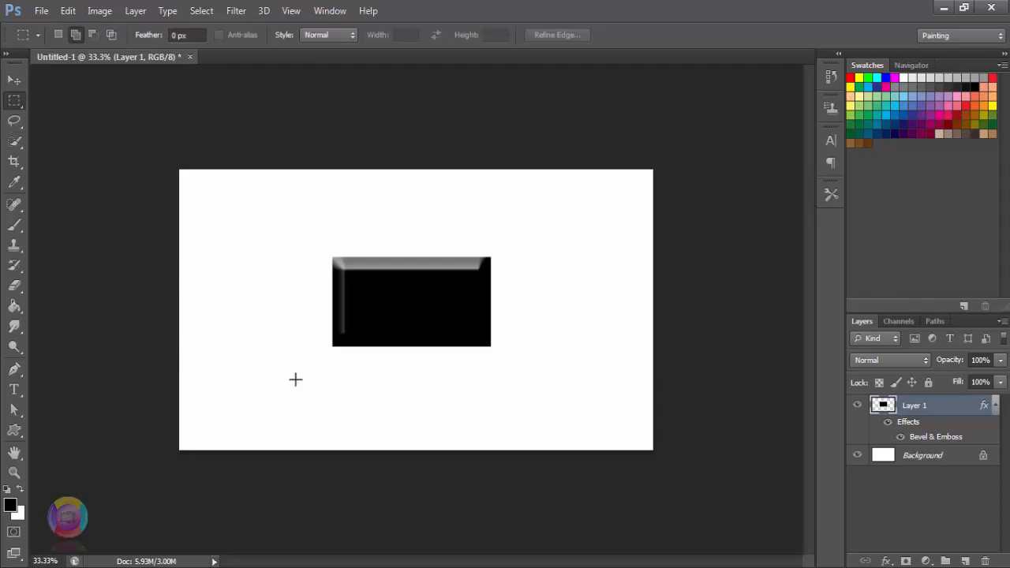
left_click_drag(314, 375, 396, 420)
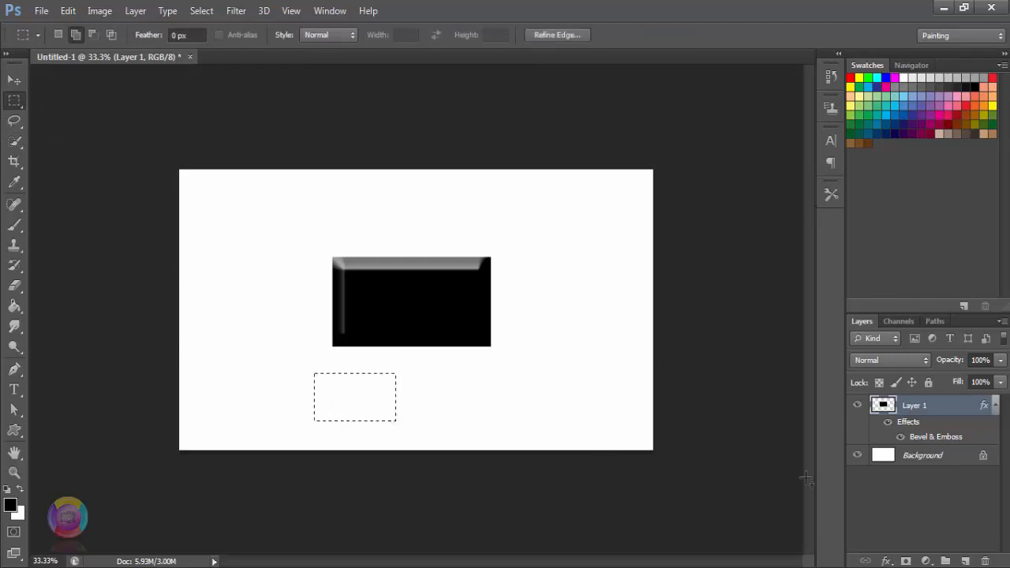
left_click(963, 559)
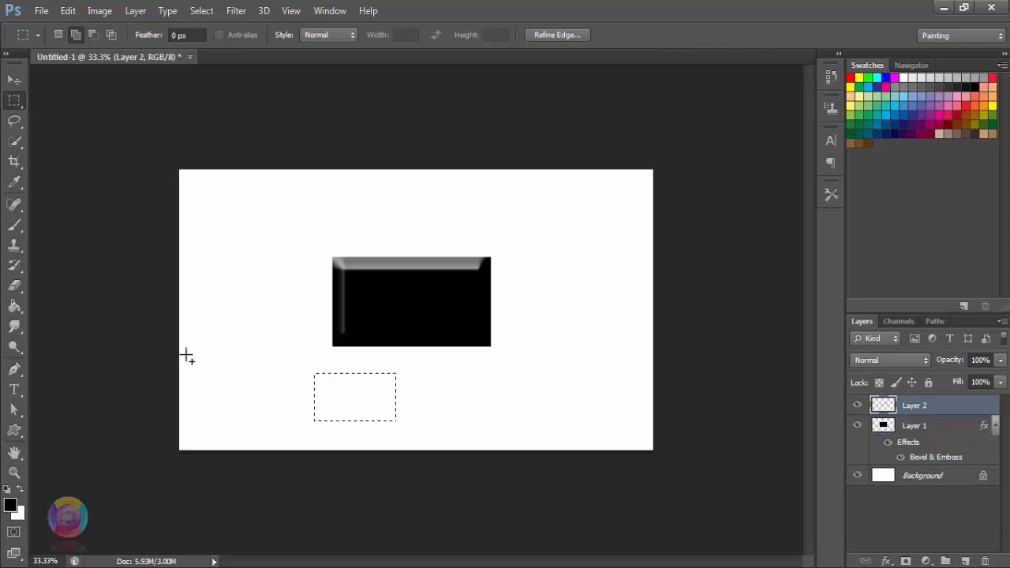
left_click(14, 306)
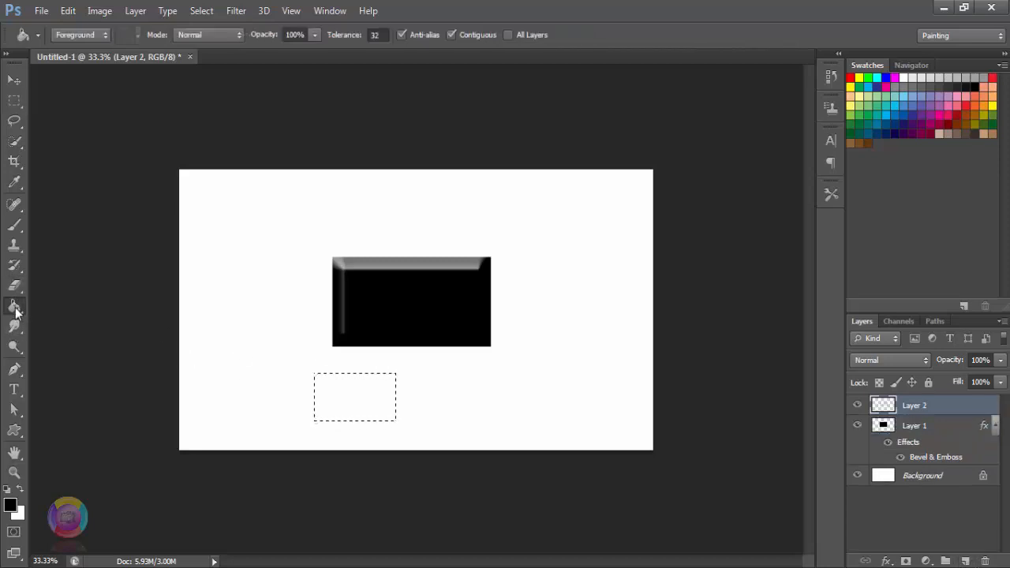
left_click(328, 404)
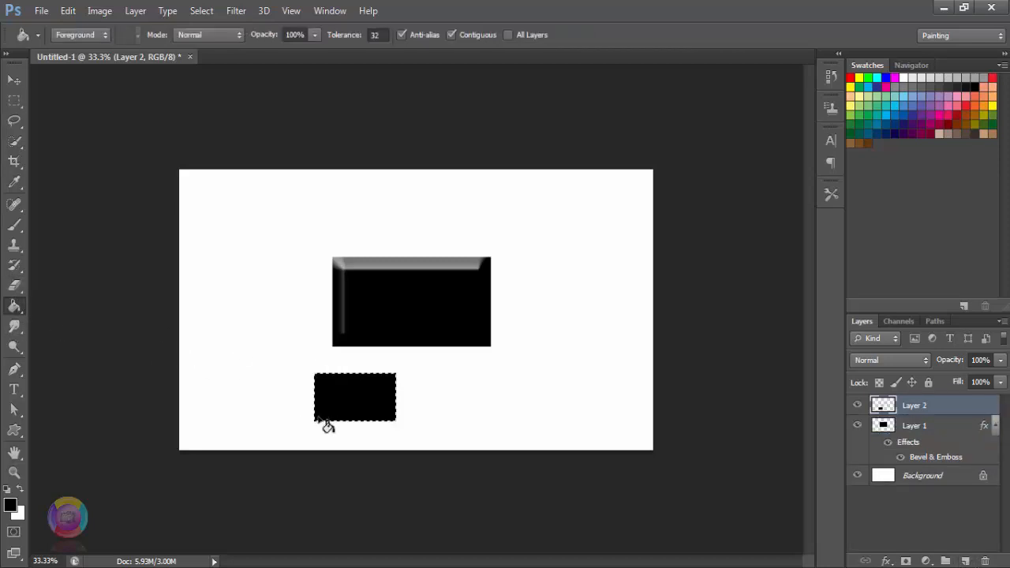
Move the small rectangle up to the right and transform it narrower so it overlaps the large rectangle's lower edge, and deselect.
left_click(14, 79)
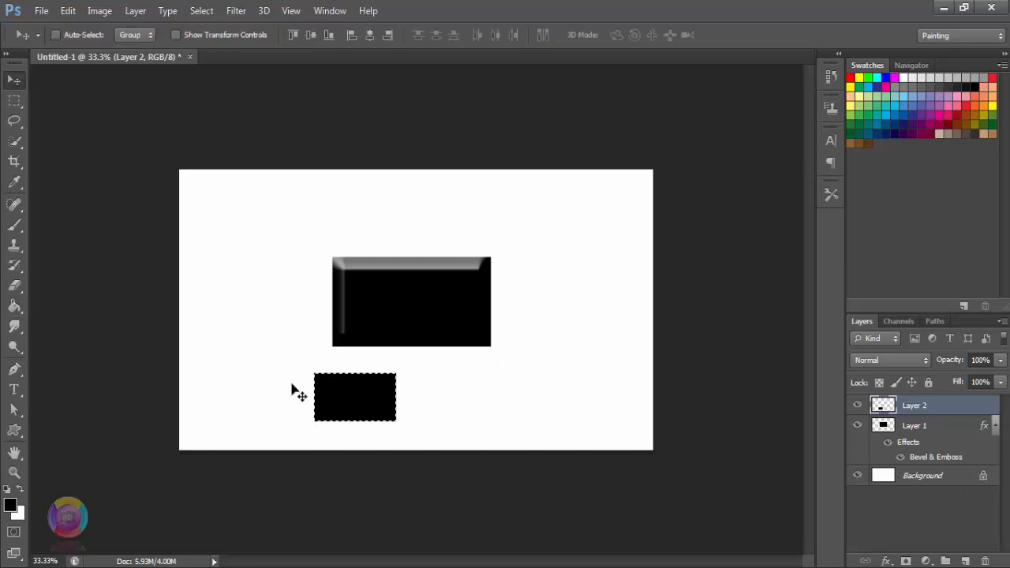
left_click_drag(382, 402, 391, 388)
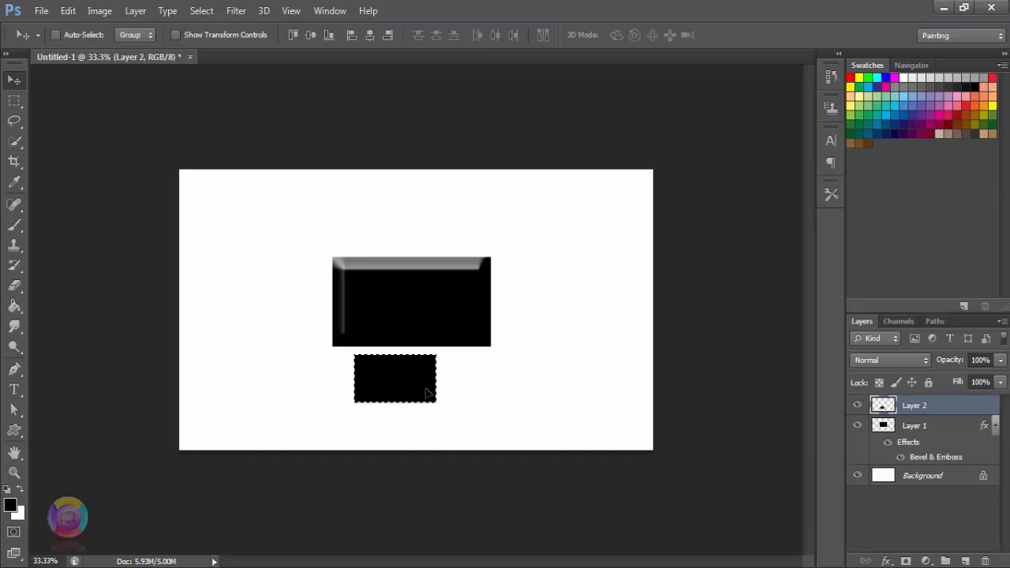
key("ctrl+t")
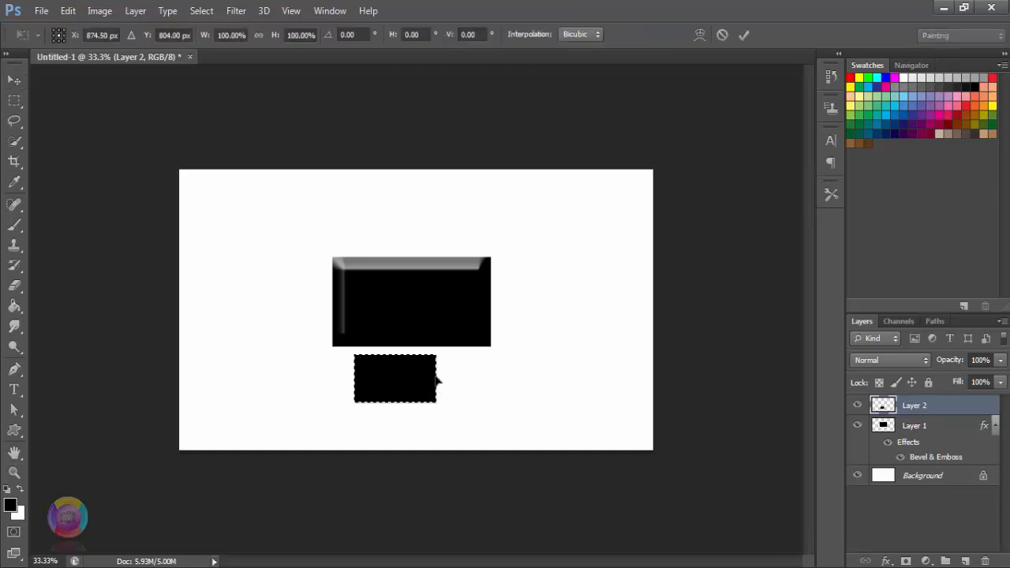
left_click_drag(435, 380, 411, 380)
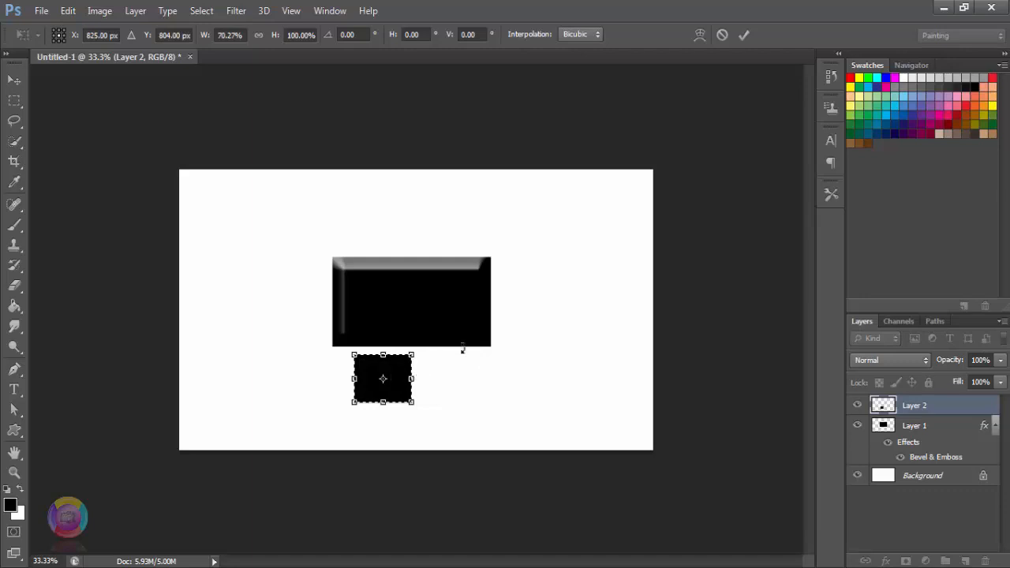
left_click_drag(386, 356, 384, 337)
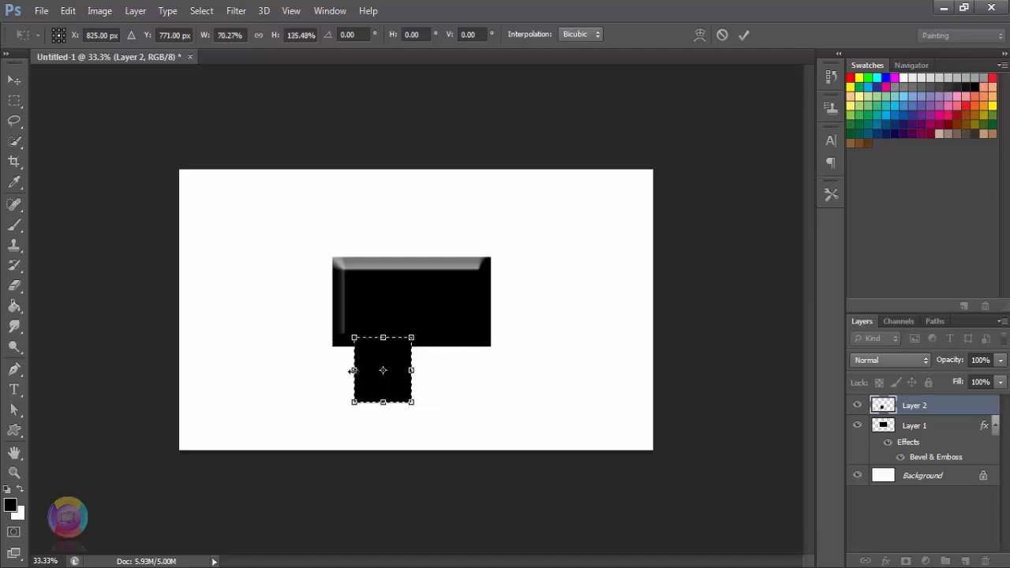
left_click_drag(353, 370, 383, 386)
left_click(744, 35)
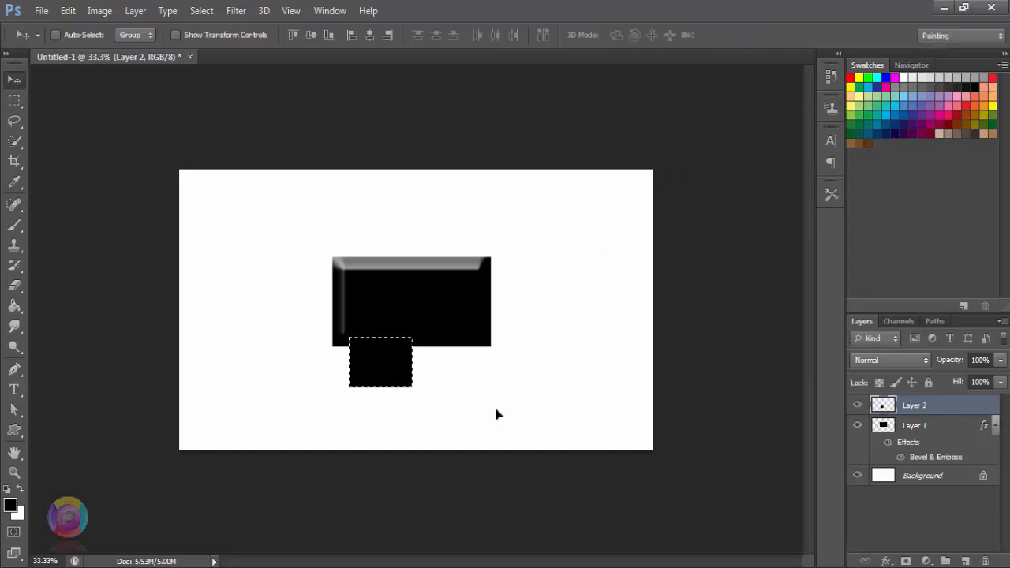
key("ctrl+d")
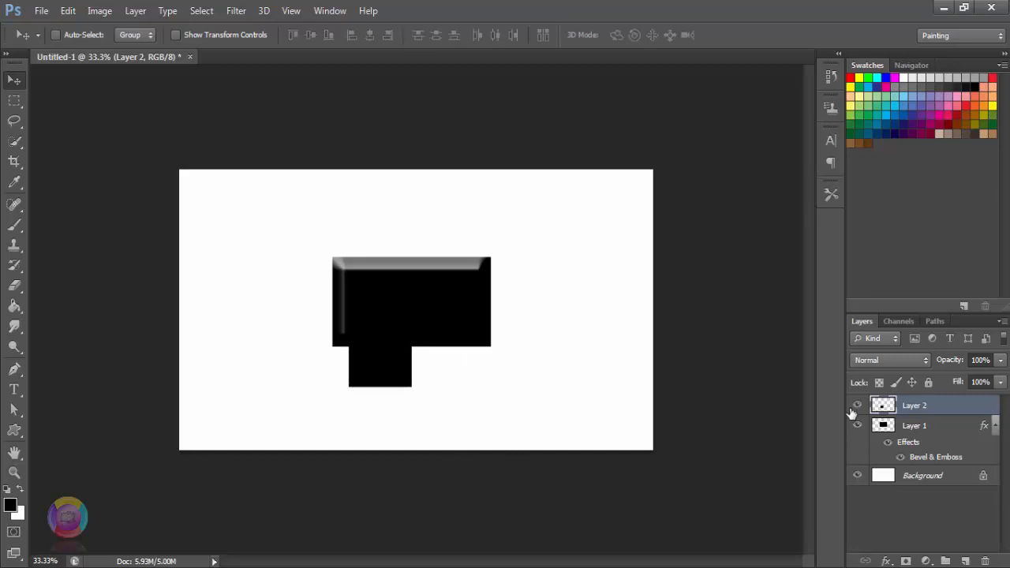
Add an Inner Bevel style to the small rectangle's layer with size 29 px, a slightly lower depth and some softening.
right_click(937, 411)
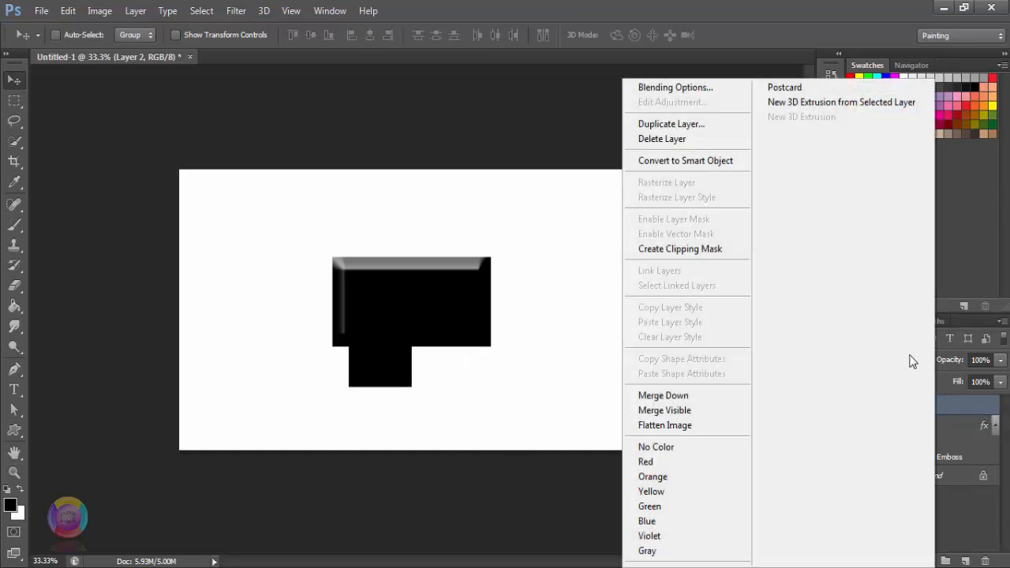
left_click(711, 89)
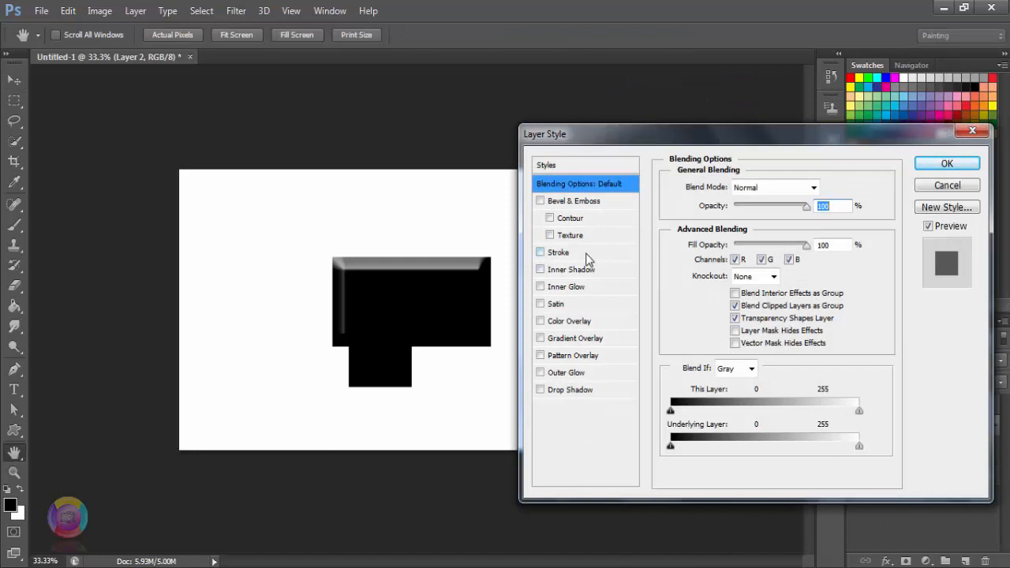
left_click(573, 202)
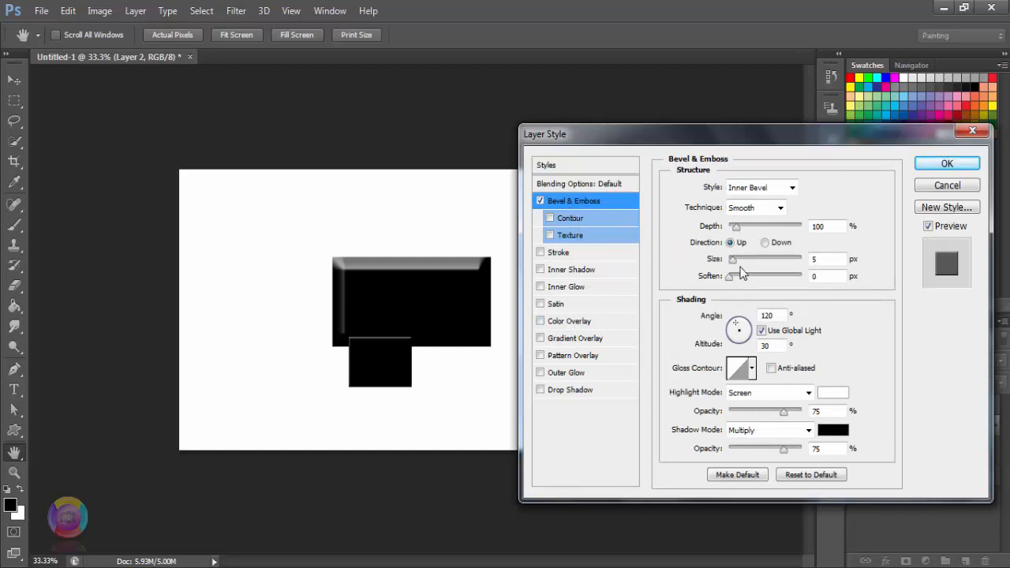
left_click_drag(733, 260, 742, 265)
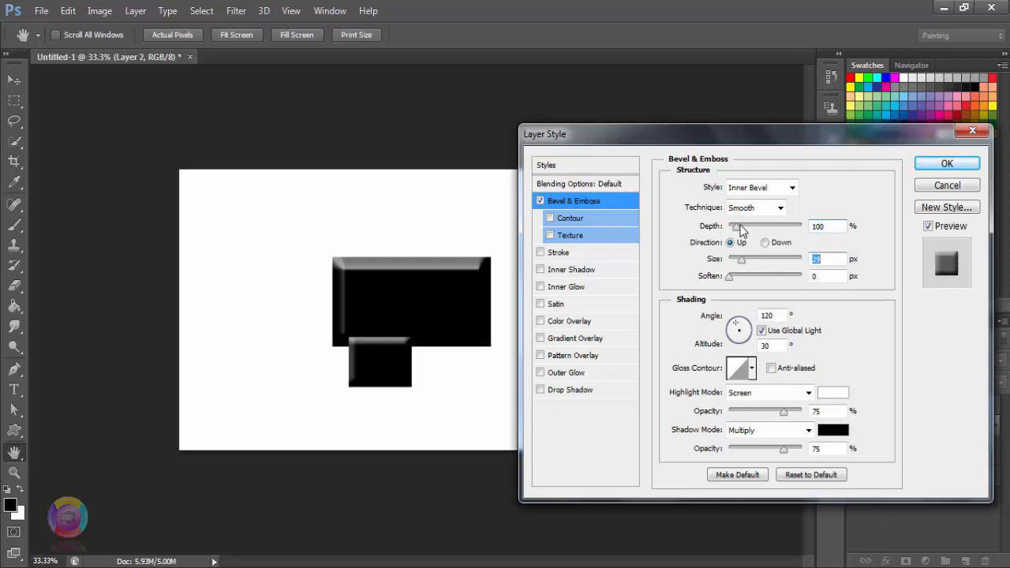
mouse_move(740, 229)
left_mouse_down()
mouse_move(769, 230)
mouse_move(735, 229)
left_mouse_up()
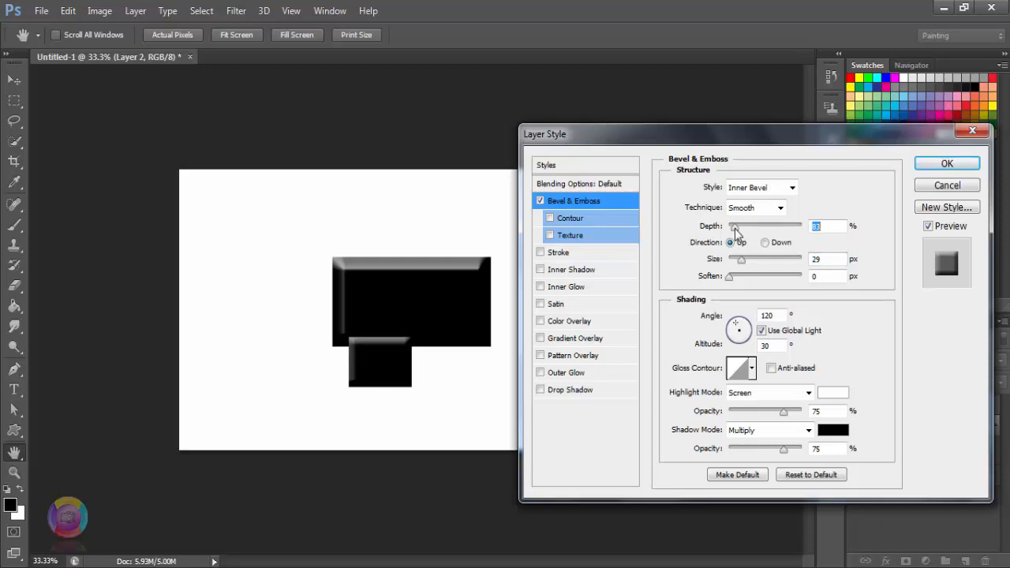
left_click_drag(731, 276, 761, 276)
left_click(947, 164)
Move the small rectangle's layer beneath the large rectangle's layer.
key("v")
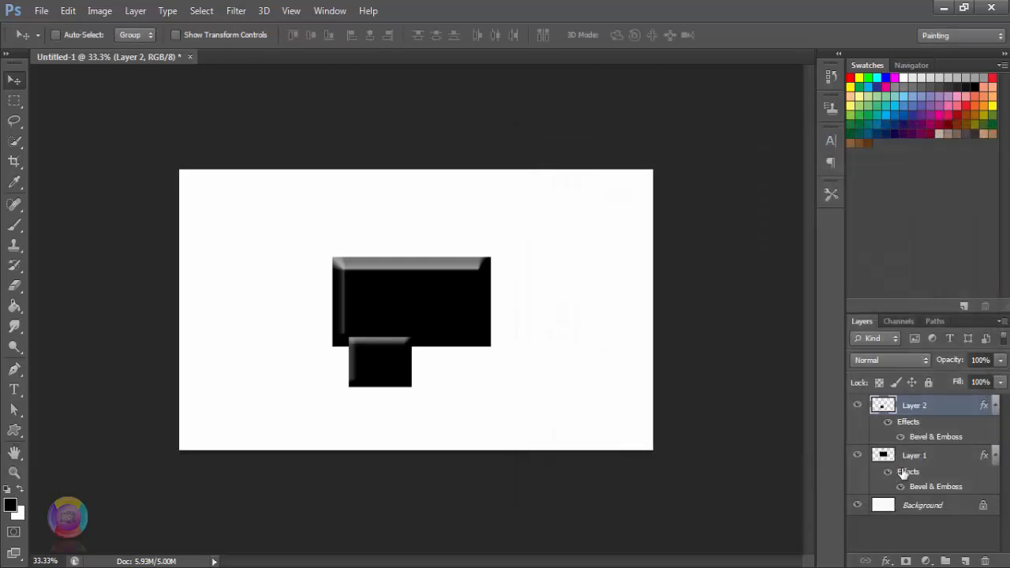
left_click_drag(884, 406, 886, 477)
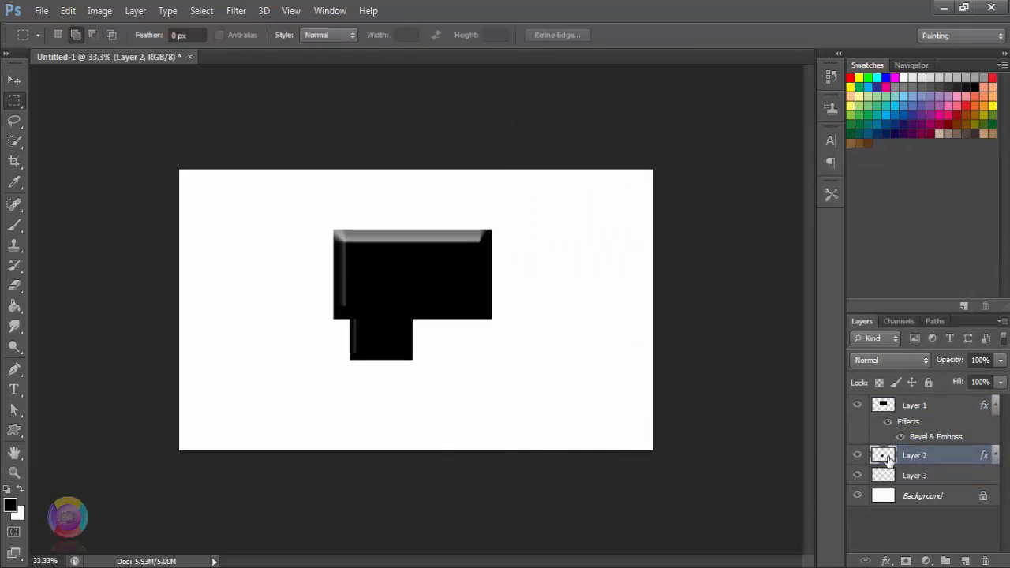
key("ctrl+plus")
key("ctrl+plus")
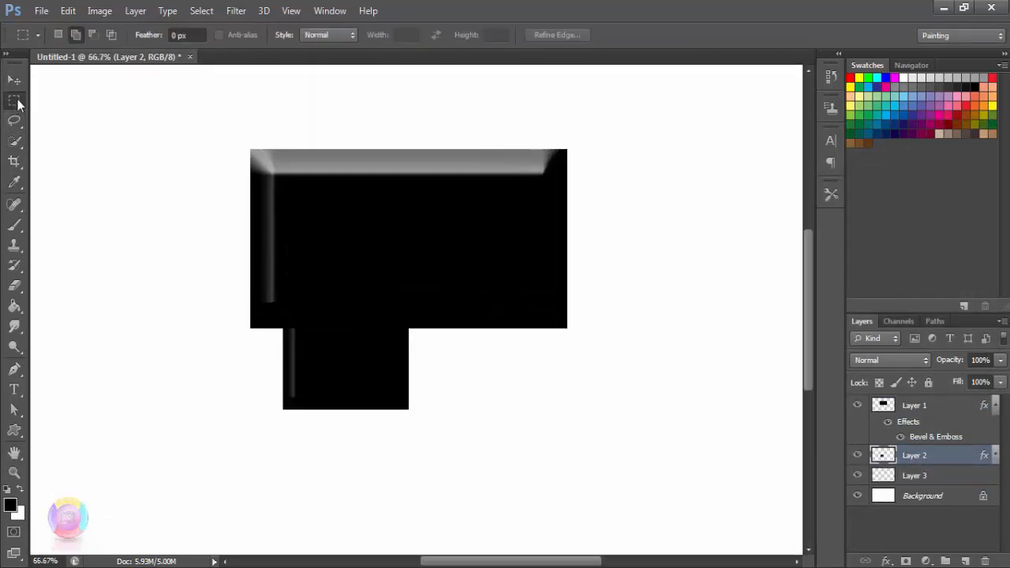
Create a new layer beneath the small rectangle's layer and make a narrow vertical rectangular selection below the small rectangle.
left_click(17, 104)
left_click(79, 102)
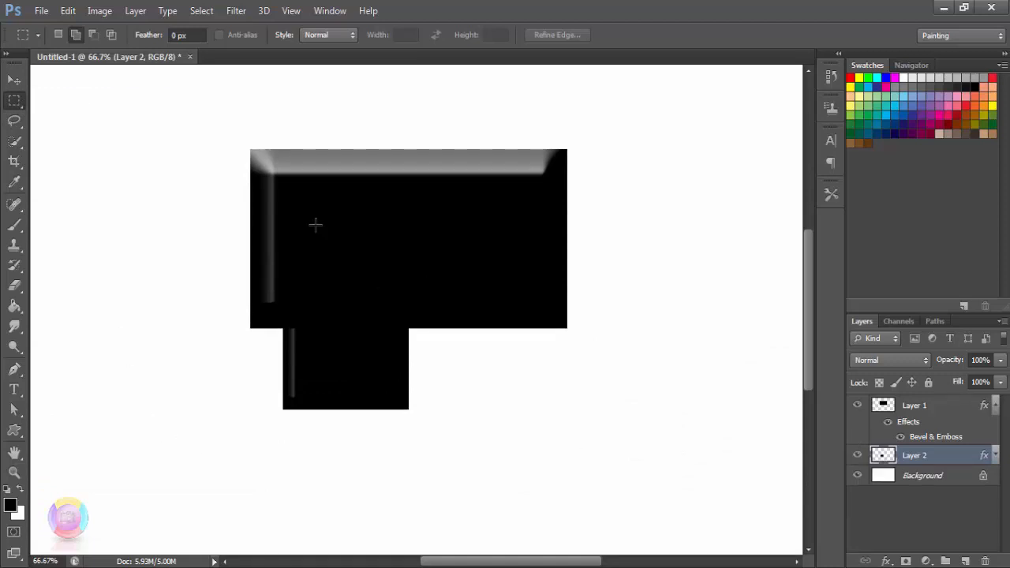
left_click(965, 560)
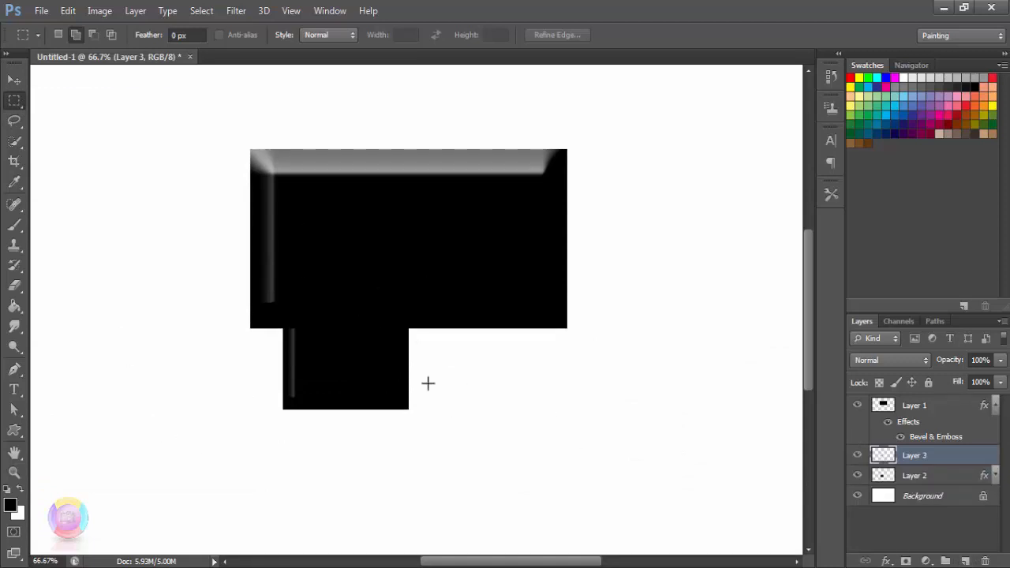
left_click_drag(889, 456, 884, 483)
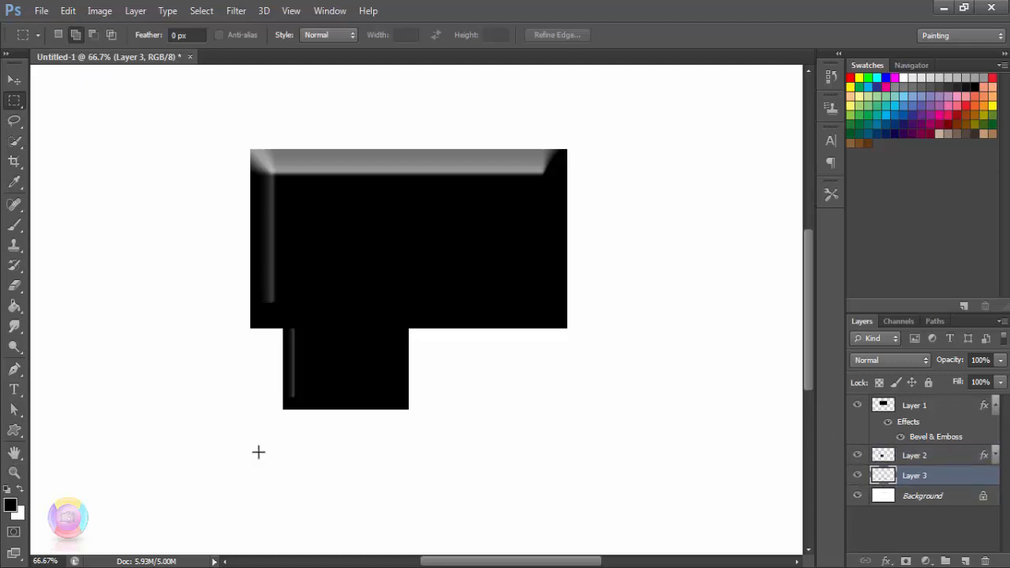
left_click_drag(286, 434, 316, 500)
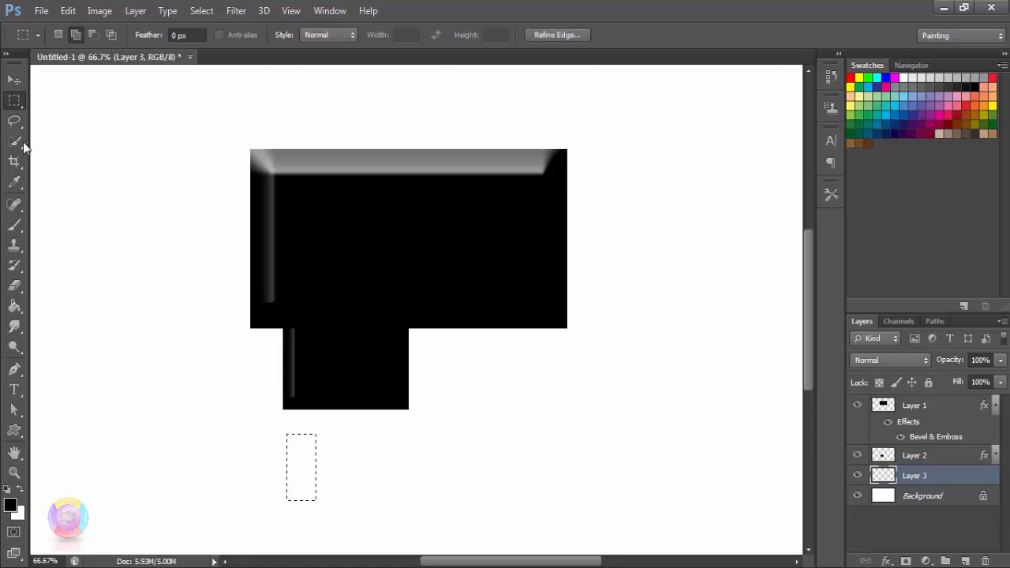
Fill the narrow selection with color #080601 and move the strip up beneath the small rectangle's lower-left edge.
left_click(12, 505)
left_click(812, 536)
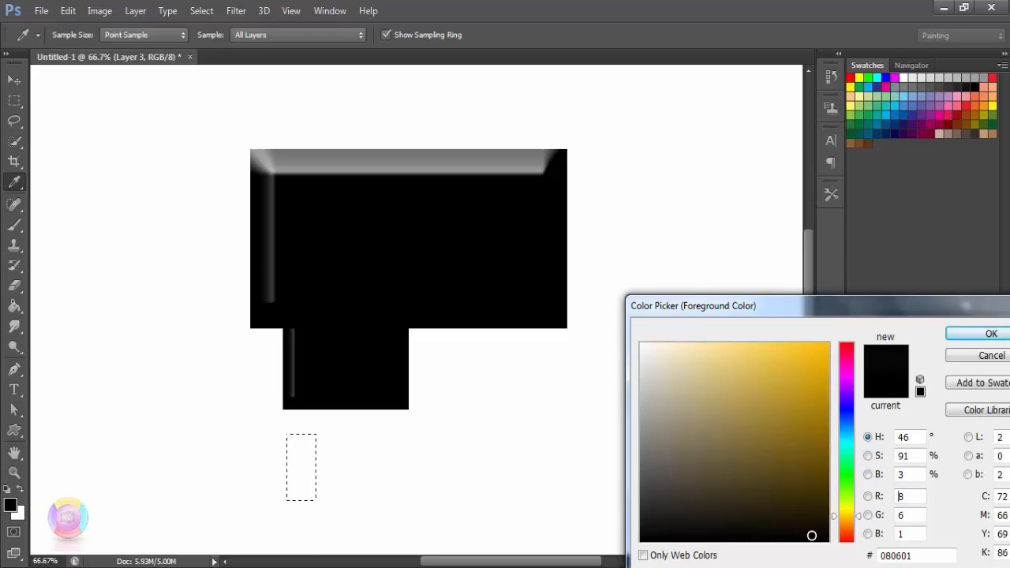
left_click(988, 333)
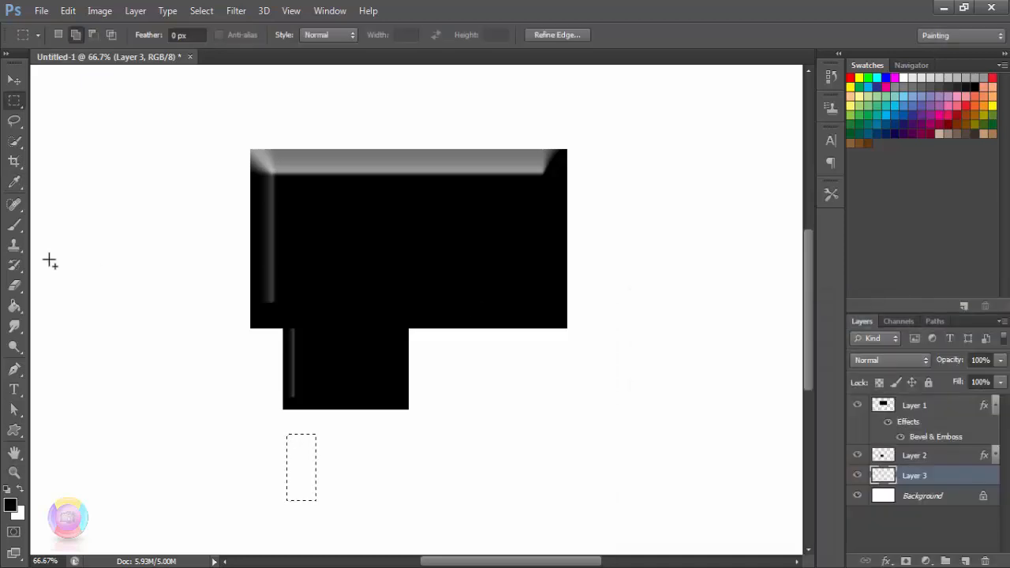
left_click(14, 306)
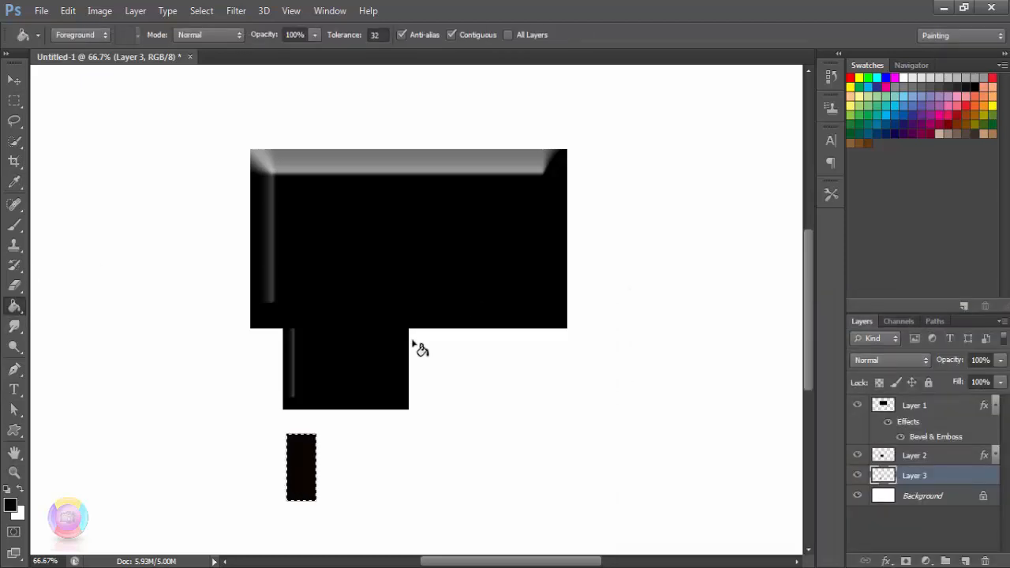
left_click(14, 80)
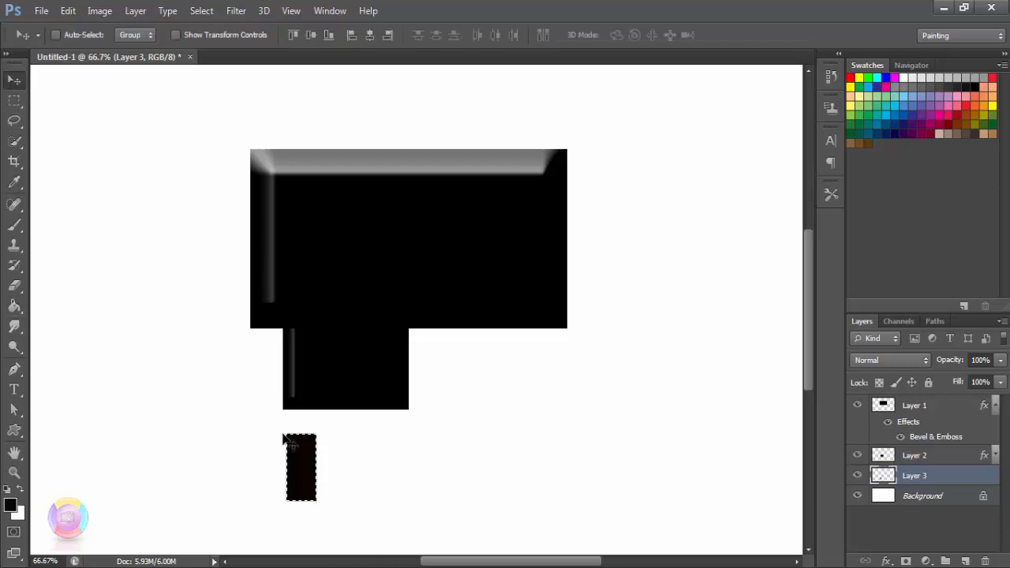
left_click_drag(300, 466, 306, 422)
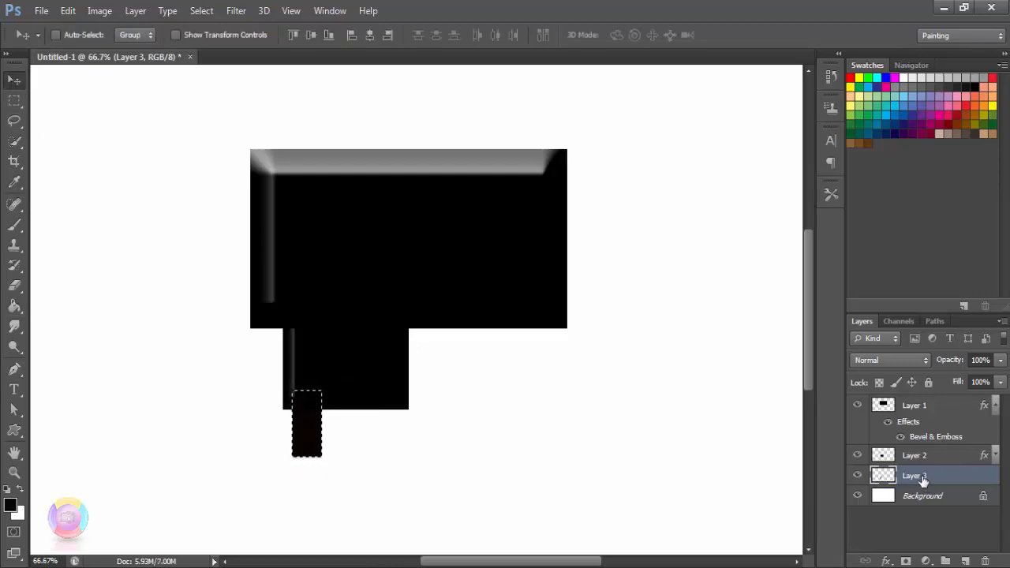
Set the foreground color to #141003 and refill the narrow strip with it.
left_click(10, 506)
left_click(797, 526)
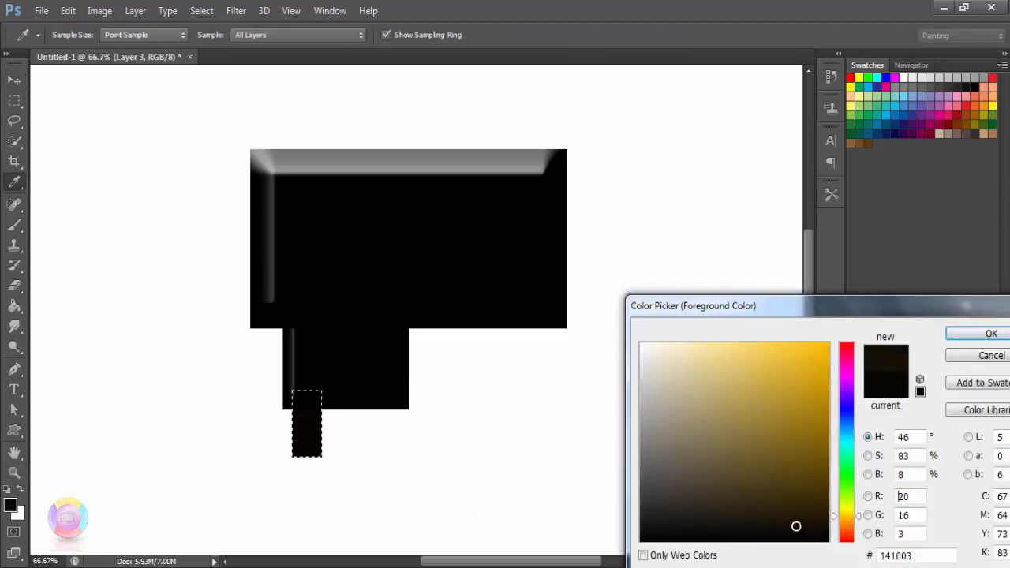
left_click(953, 332)
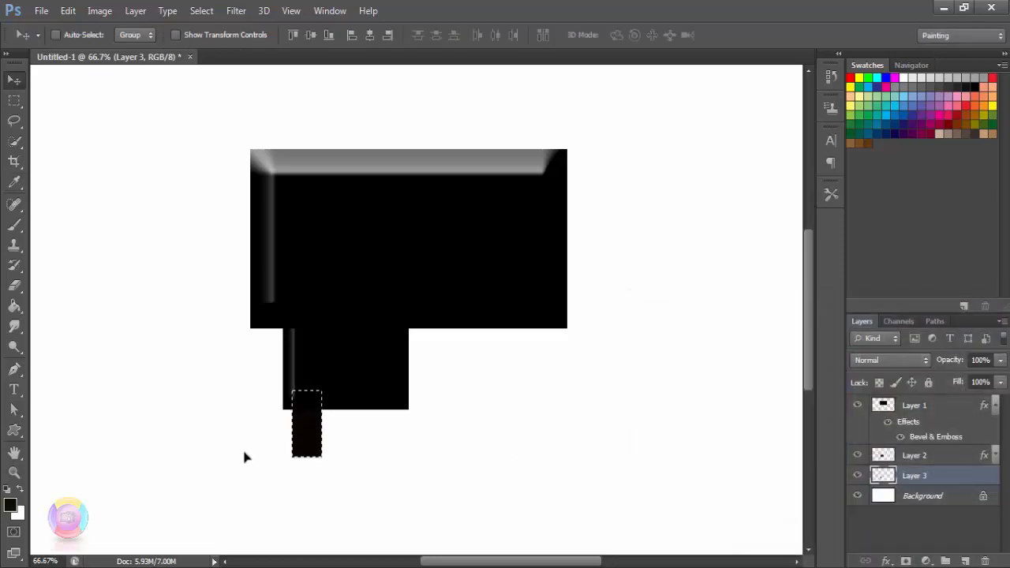
left_click(13, 308)
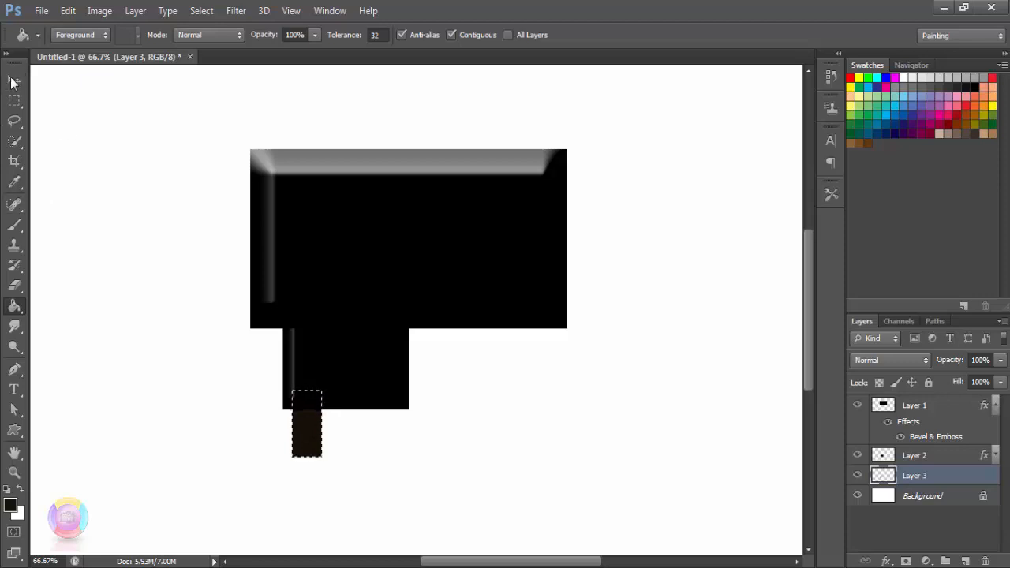
Shift the narrow strip slightly right and down under the small rectangle and deselect it.
left_click(14, 80)
left_click_drag(310, 443, 314, 443)
key("ctrl+plus")
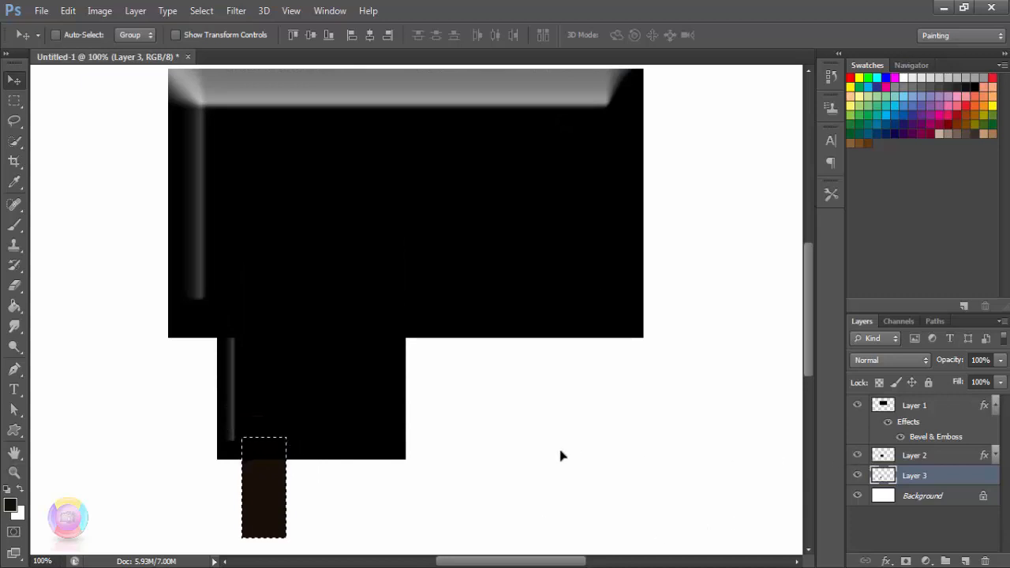
key("ctrl+d")
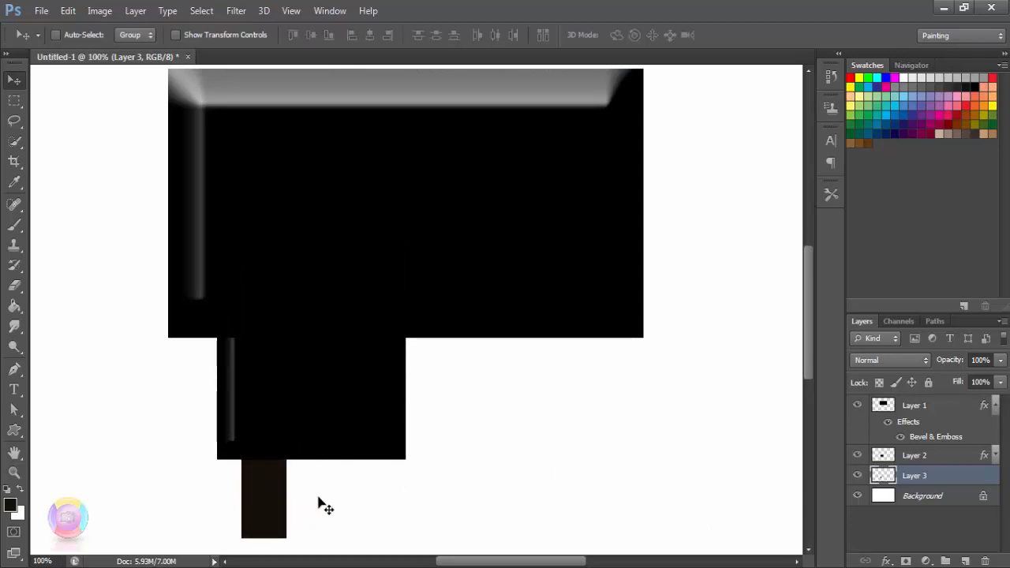
Scale the dark brown strip under the small rectangle to 68.85% width and 88.46% height.
scroll(319, 503, "down", 3)
key("ctrl+t")
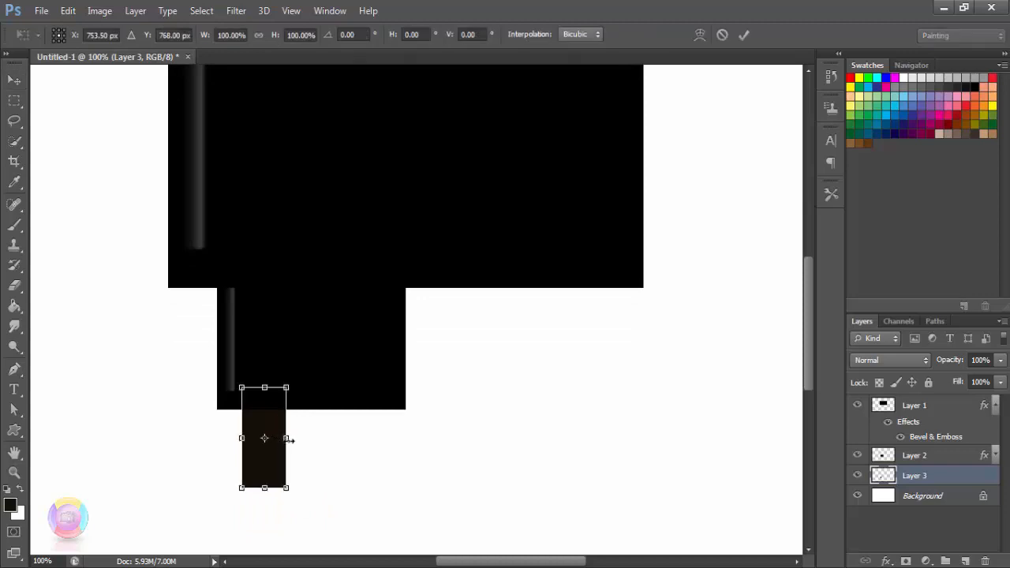
left_click_drag(278, 443, 274, 443)
left_click_drag(258, 487, 257, 475)
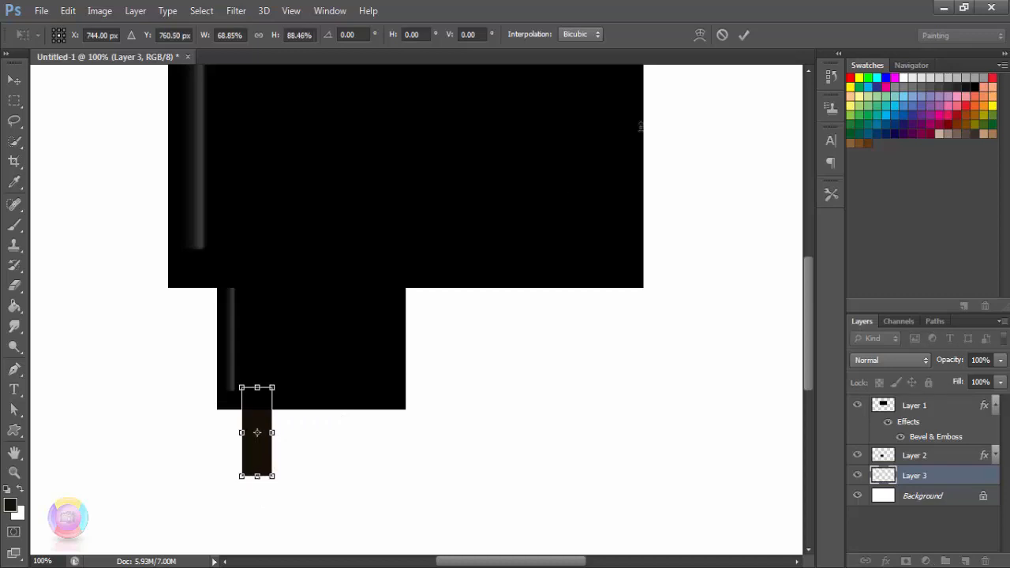
left_click(744, 35)
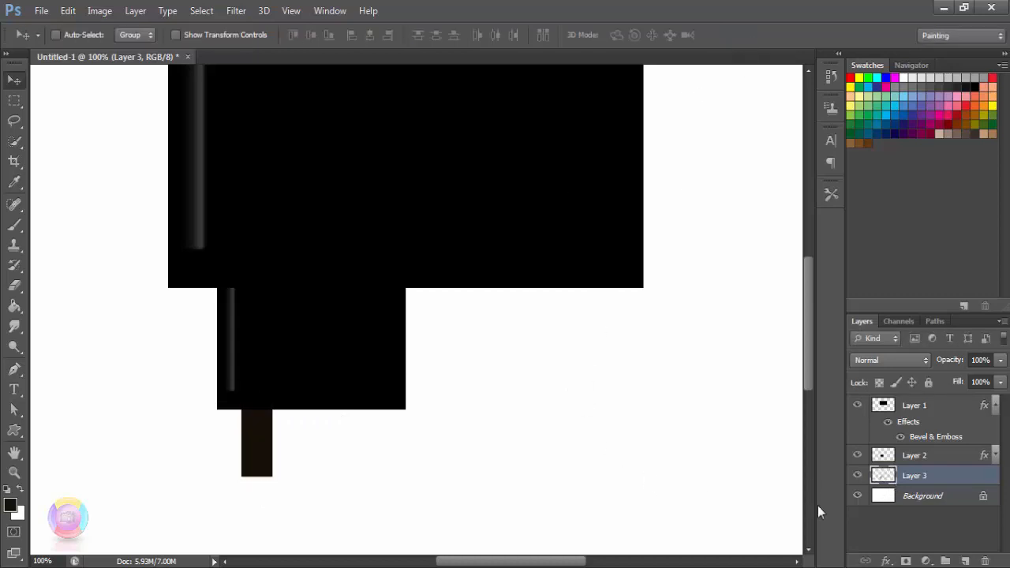
Apply a smooth inner bevel to the dark brown strip with depth 929%, size about 16 px and soften 3 px.
right_click(941, 475)
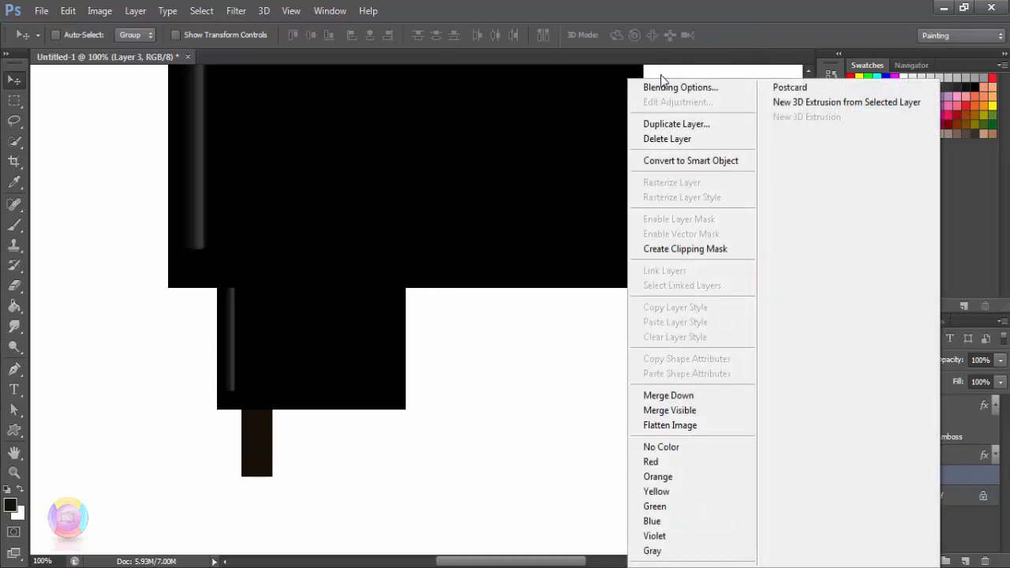
left_click(673, 85)
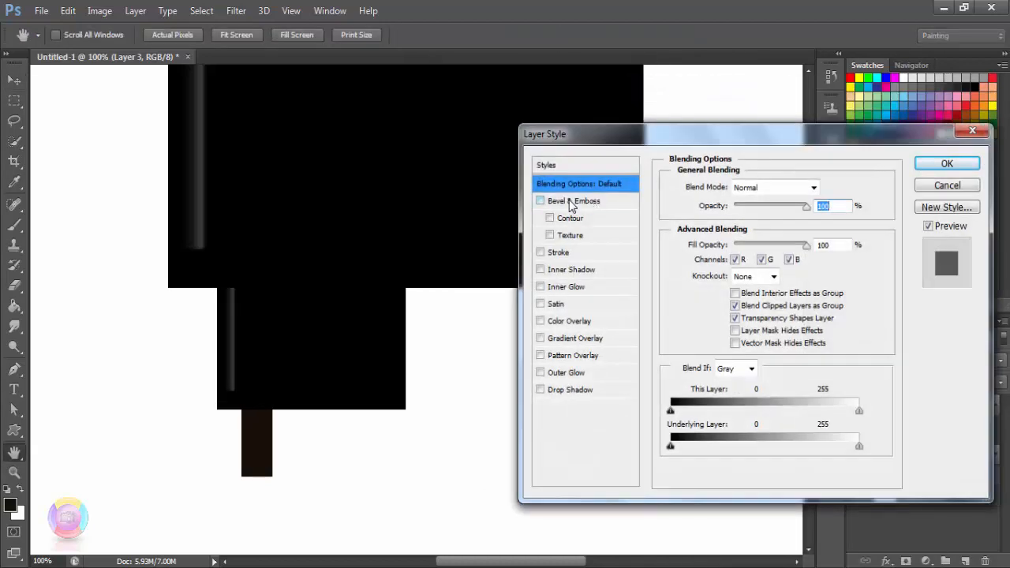
left_click(572, 202)
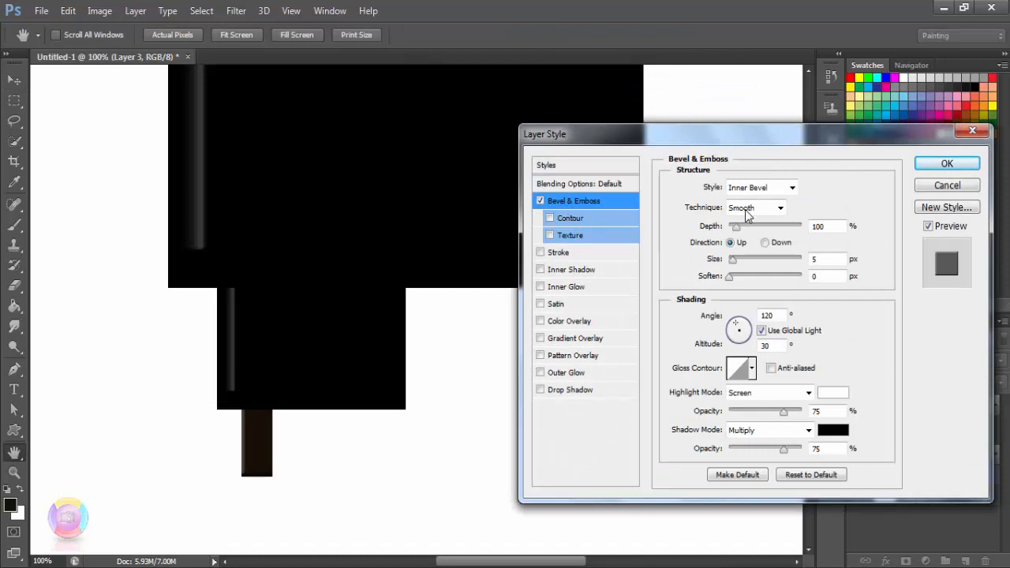
left_click_drag(737, 226, 773, 227)
left_click_drag(732, 261, 760, 277)
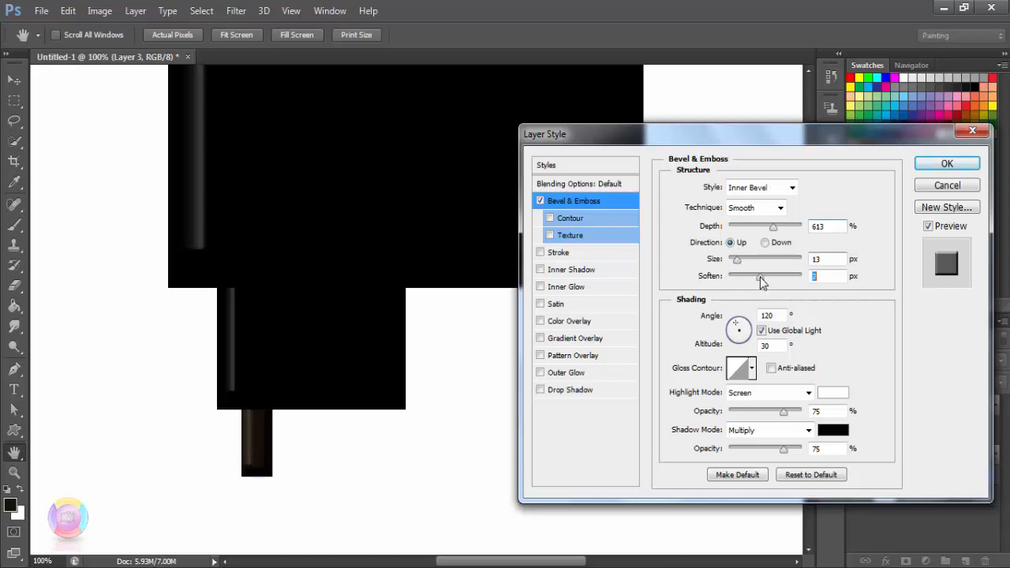
left_click_drag(772, 227, 800, 241)
left_click_drag(760, 276, 739, 264)
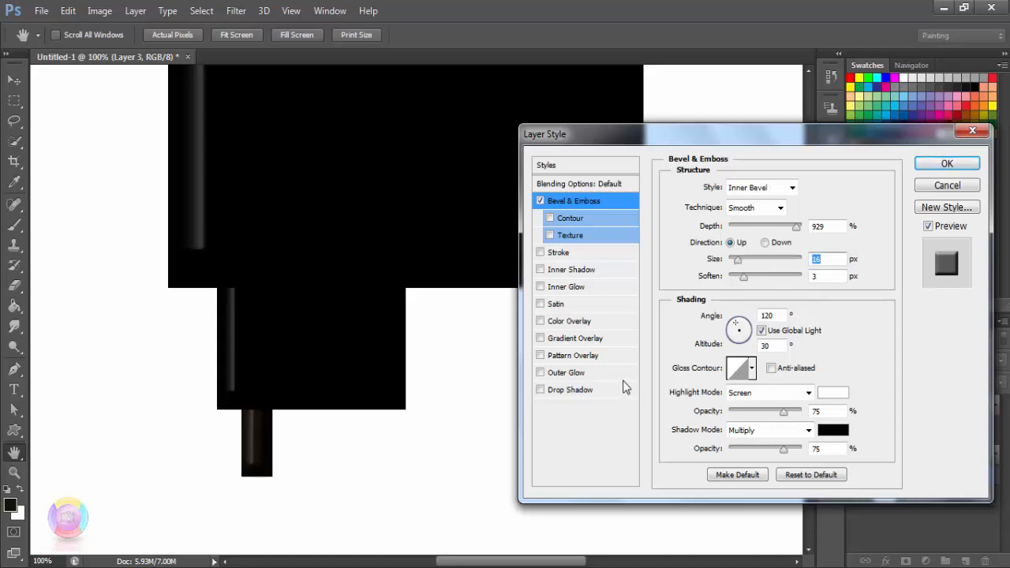
left_click(947, 168)
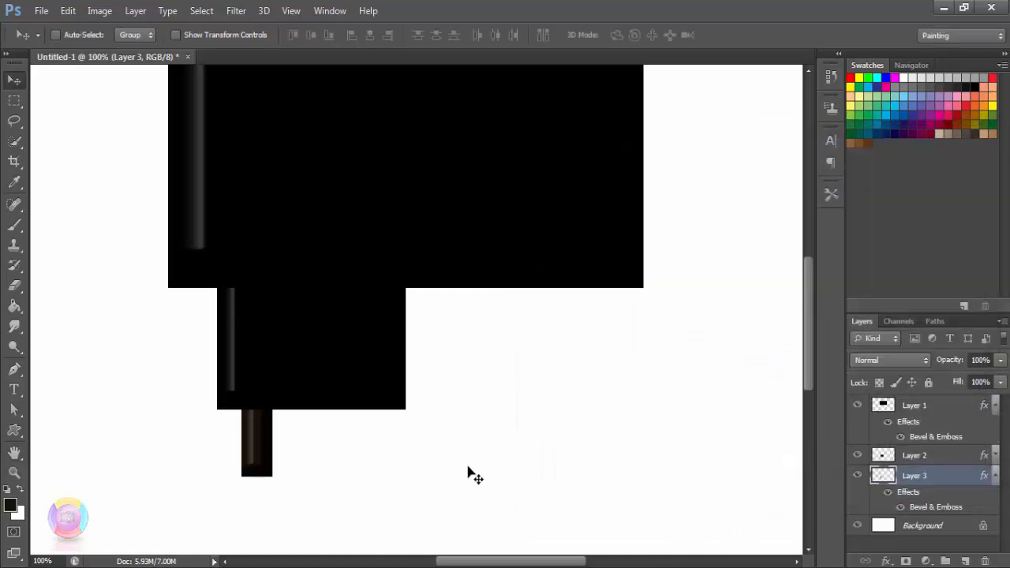
Create a new layer beneath the dark strip's layer and make a small upright rectangular selection beside the strip's lower end.
scroll(438, 480, "down", 3)
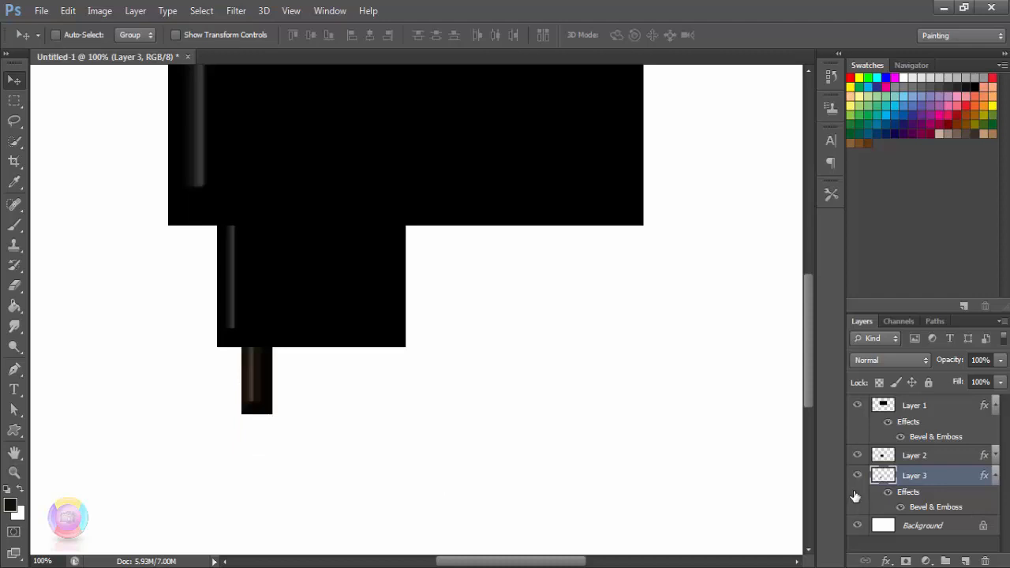
left_click(15, 101)
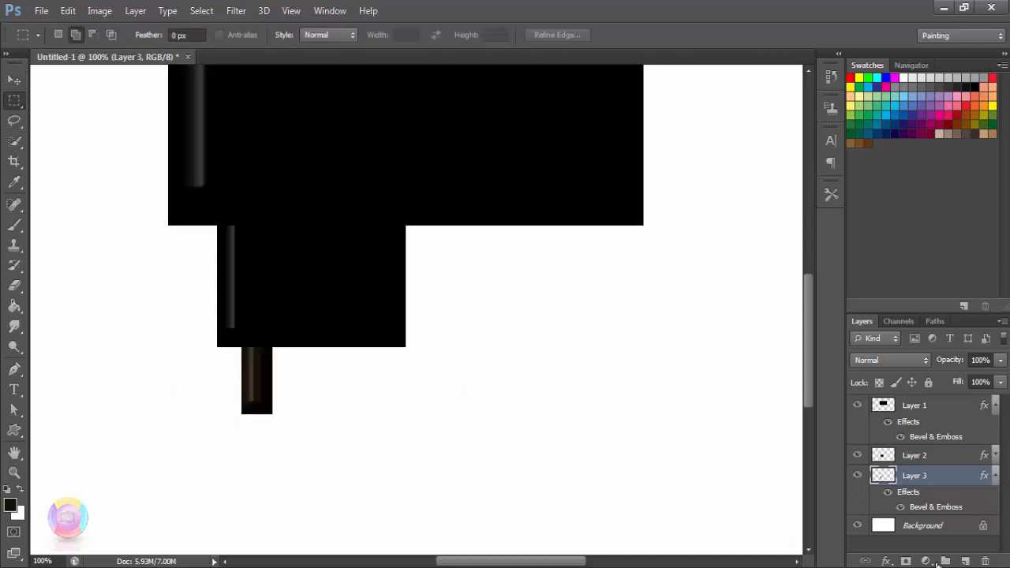
left_click(966, 561)
left_click_drag(900, 513, 881, 529)
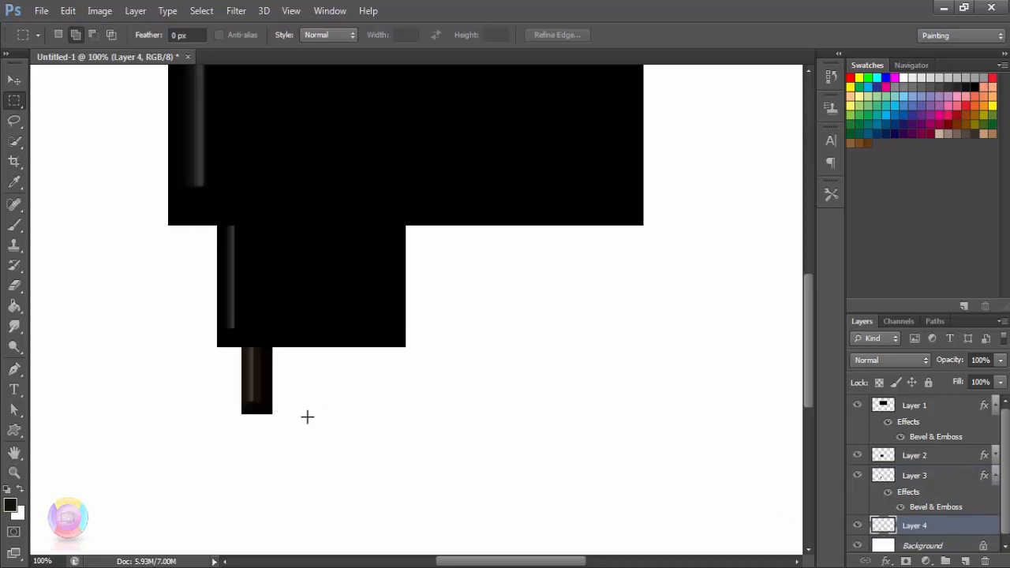
left_click_drag(319, 390, 355, 461)
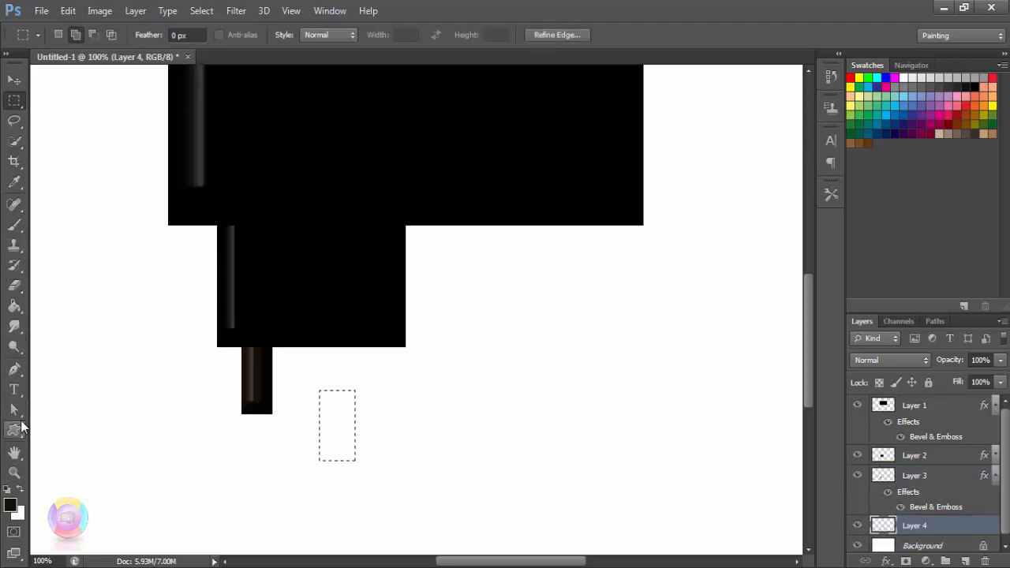
Set the foreground color to #e7e1cf and fill the small upright selection with it.
left_click(11, 505)
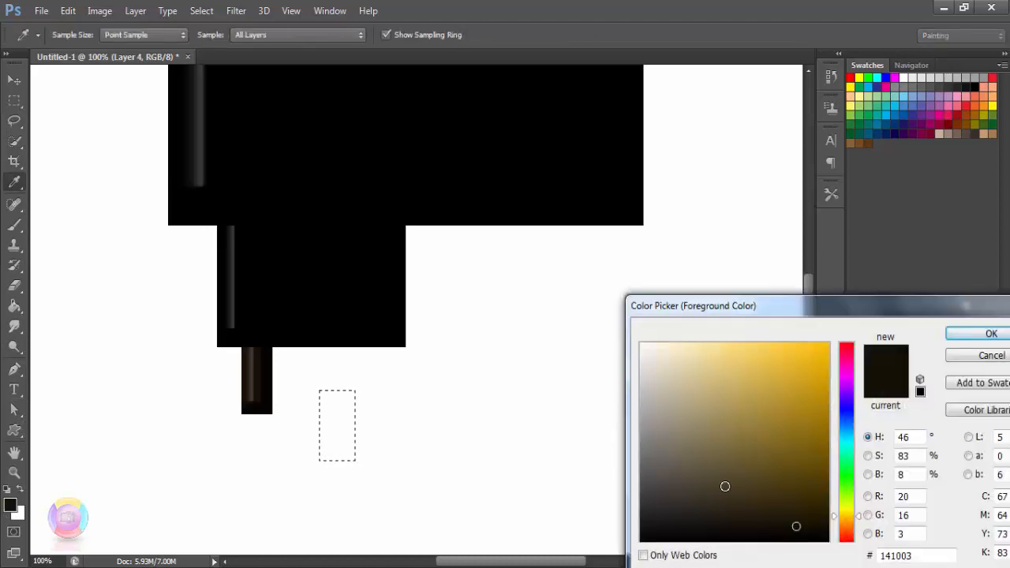
mouse_move(670, 412)
left_mouse_down()
mouse_move(669, 361)
mouse_move(659, 361)
left_mouse_up()
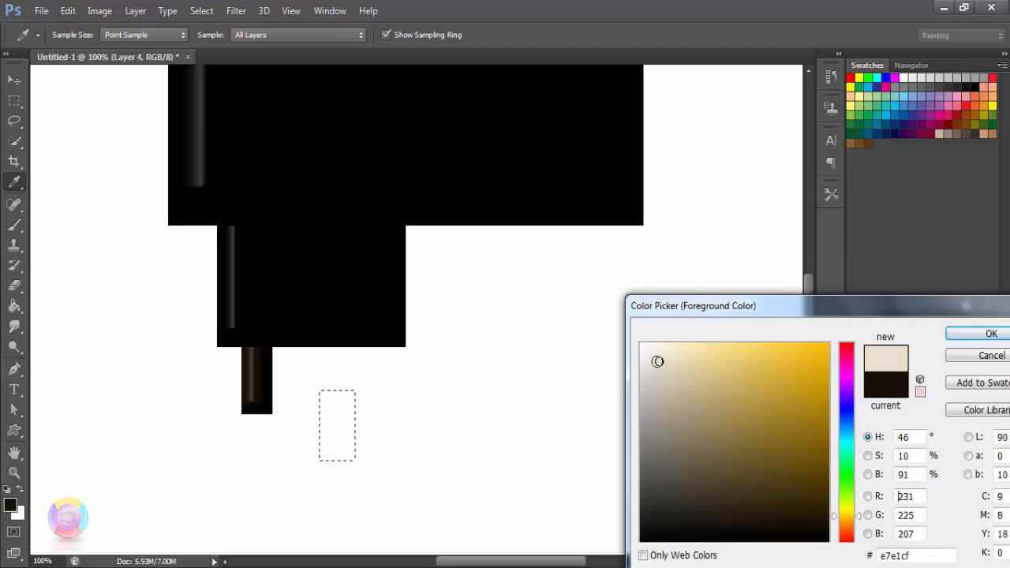
left_click(971, 335)
left_click(14, 306)
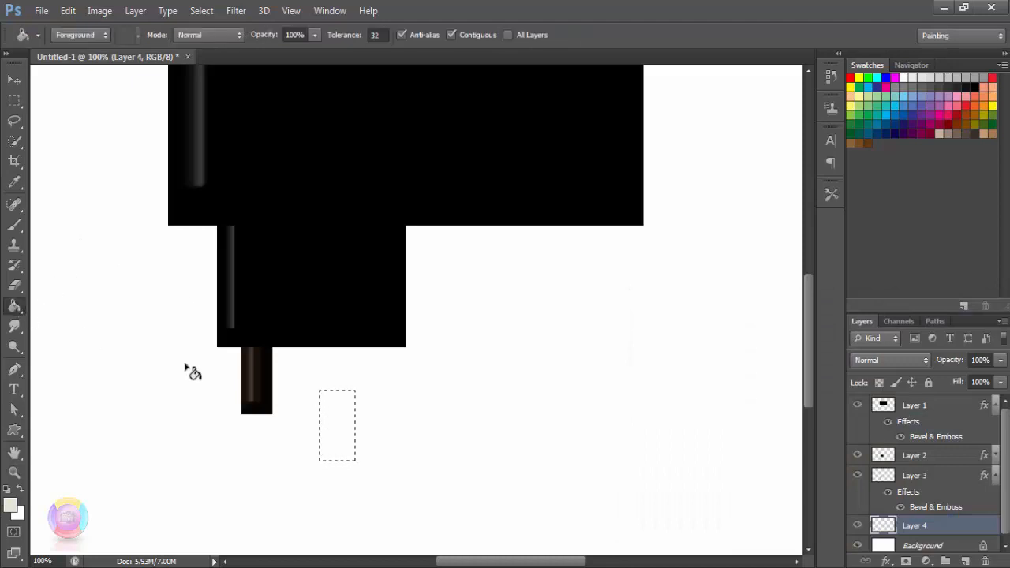
left_click(335, 438)
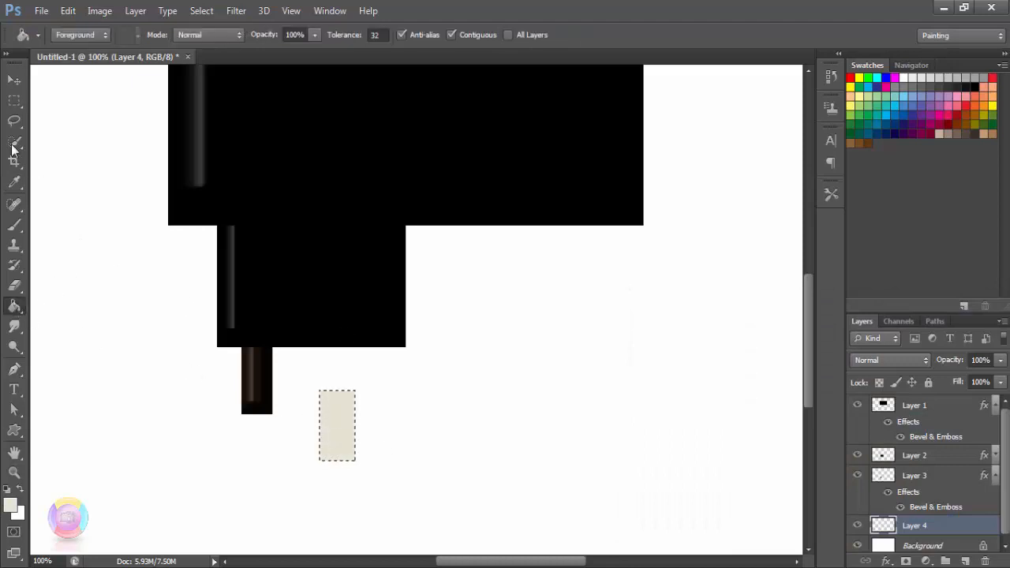
Move the cream rectangle under the dark strip's lower end and scale it to 85.71% width and 117.58% height.
left_click(14, 79)
left_click_drag(335, 440, 260, 441)
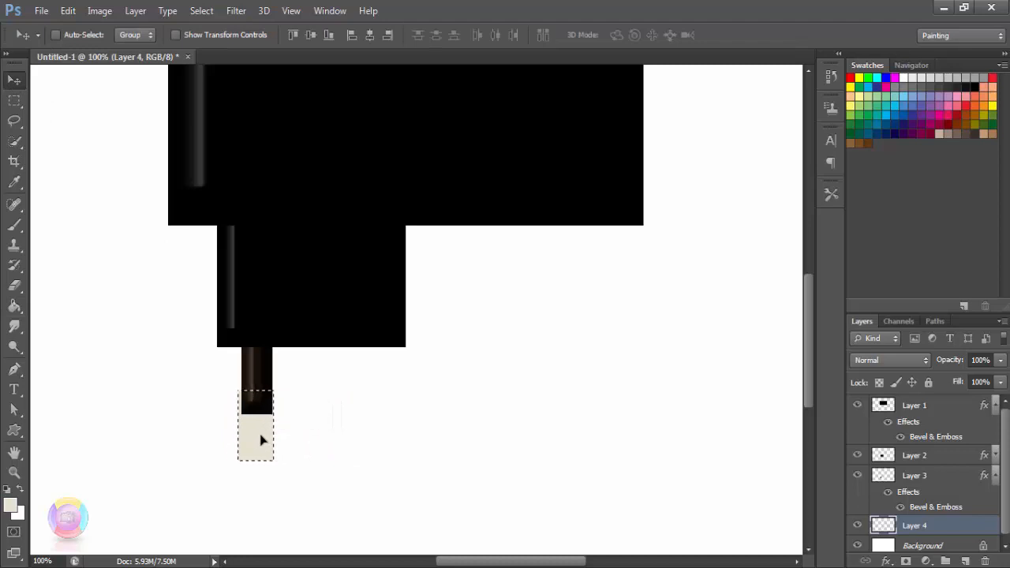
key("ctrl+t")
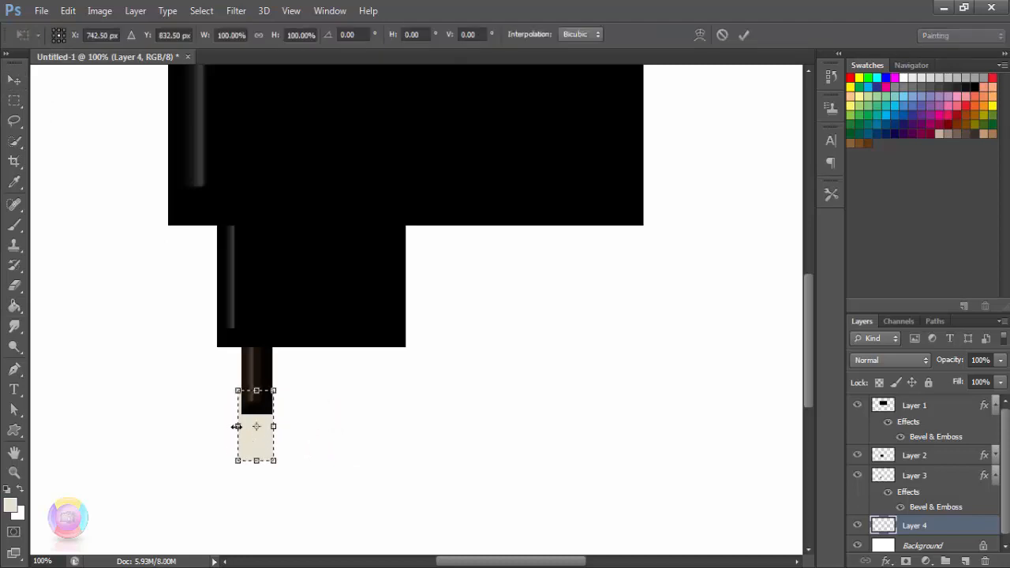
left_click_drag(238, 426, 270, 433)
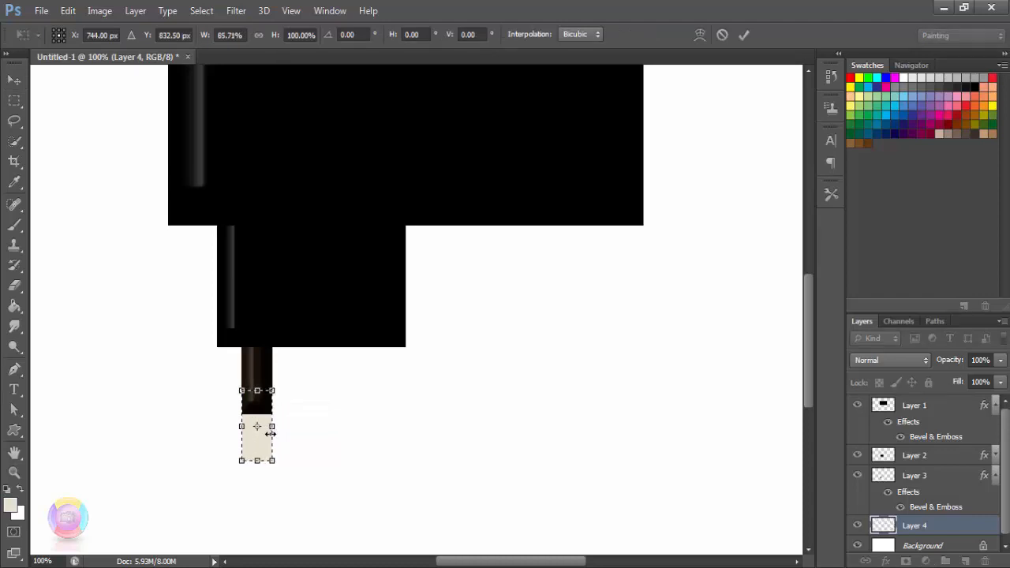
key("ctrl+plus")
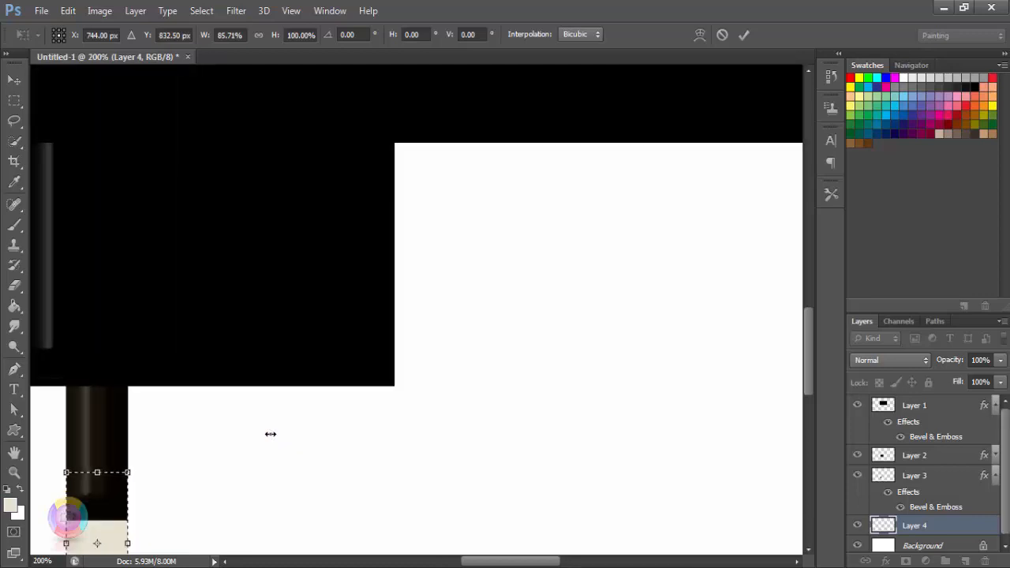
left_click_drag(263, 458, 287, 305)
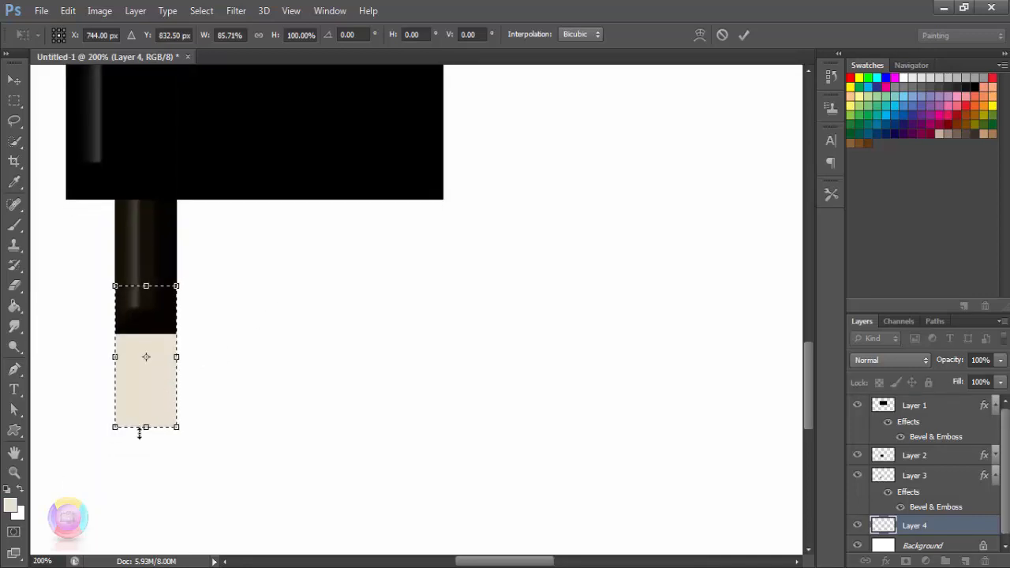
left_click_drag(145, 430, 145, 452)
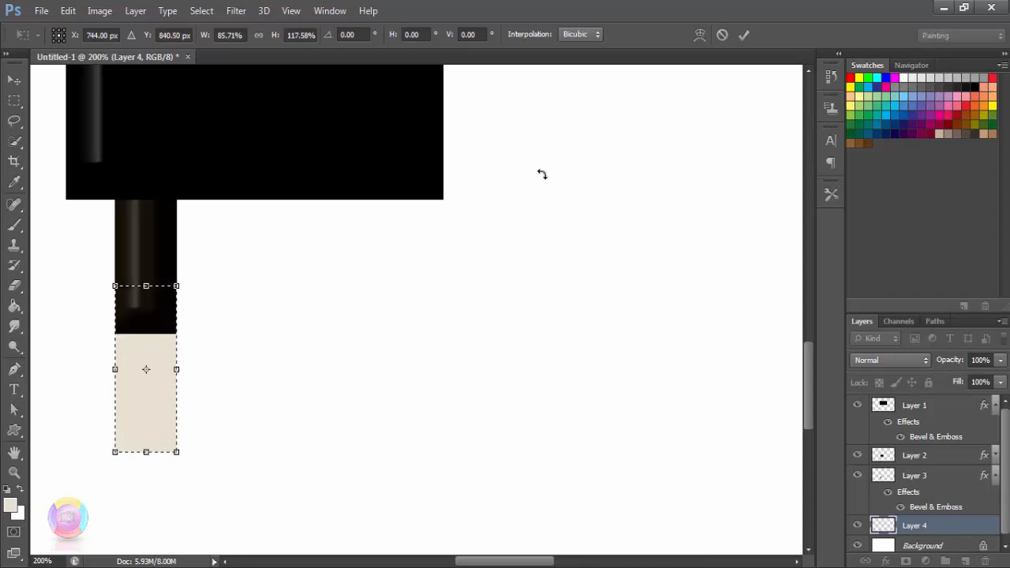
left_click(744, 34)
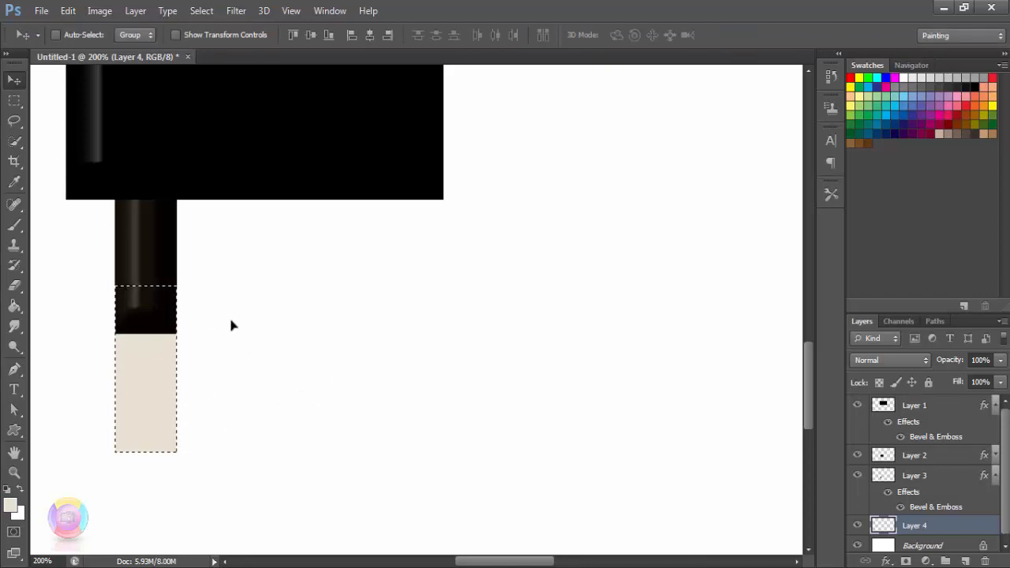
Examine the whole object, and the joint between the dark strip and the cream rectangle up close.
key("ctrl+d")
key("ctrl+minus")
key("ctrl+shift+d")
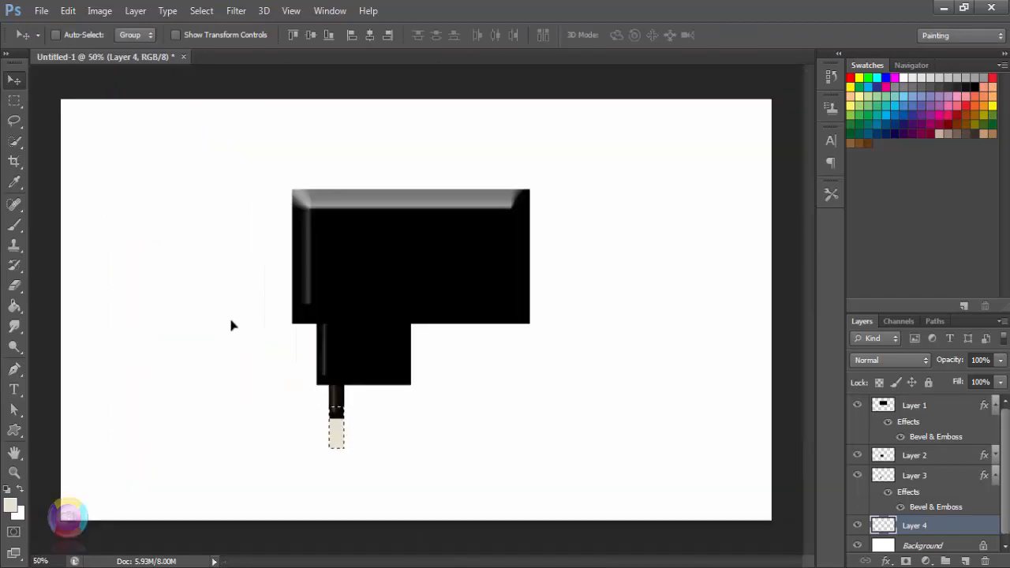
key("ctrl+minus")
key("ctrl+plus")
key("ctrl+plus")
key("ctrl+plus")
key("ctrl+plus")
key("ctrl+plus")
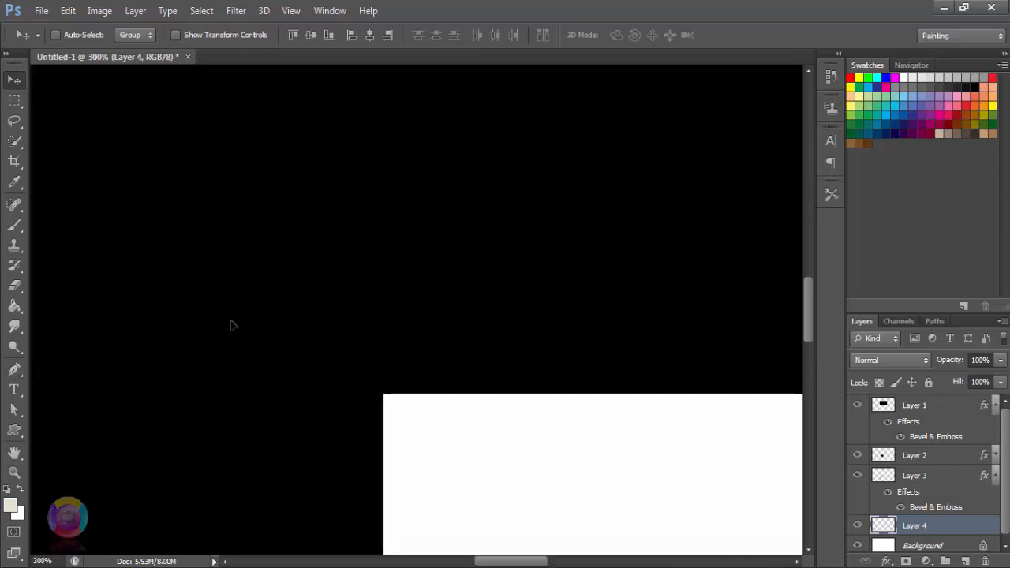
left_click_drag(510, 185, 590, 279)
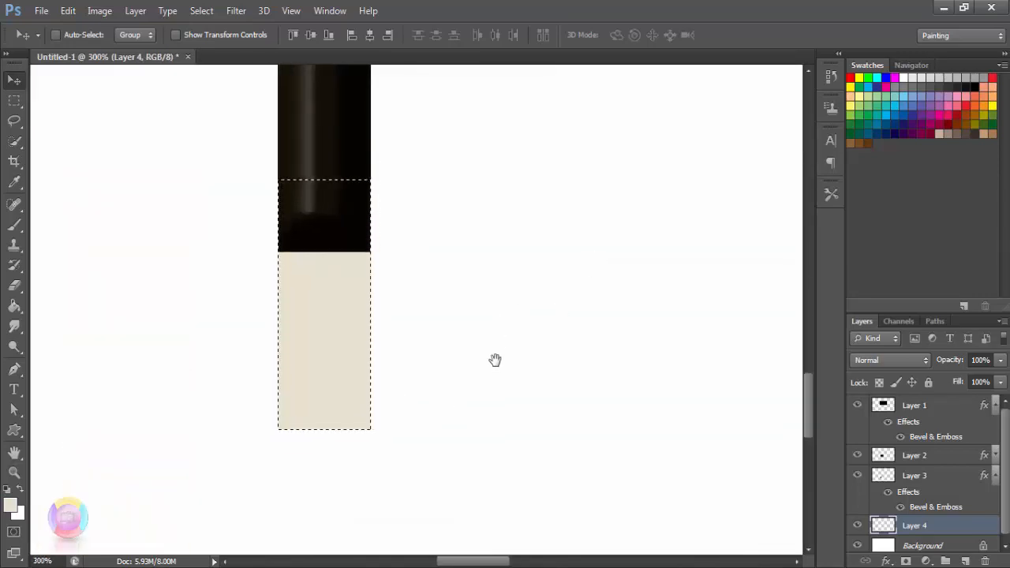
left_click_drag(510, 300, 494, 364)
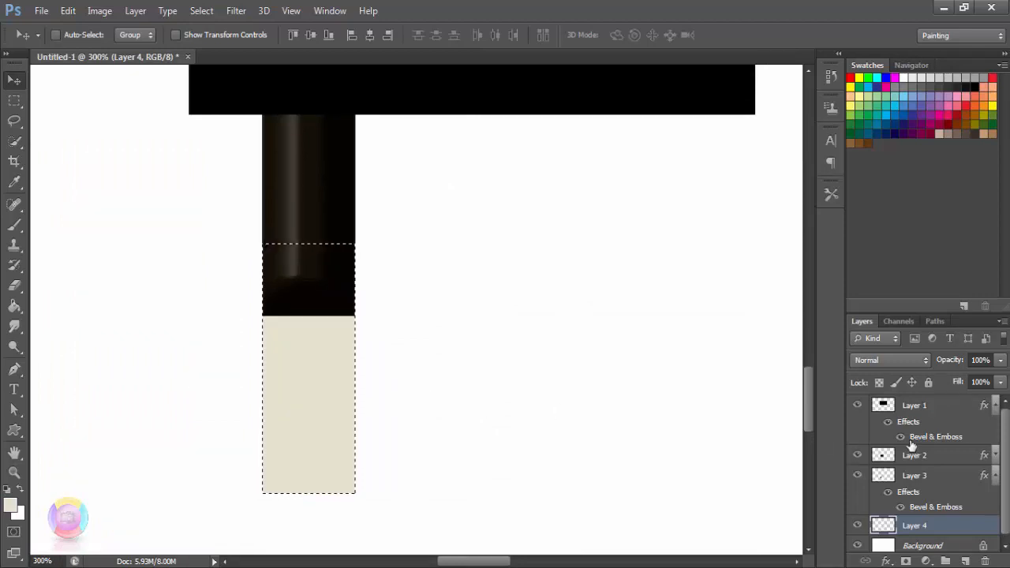
Deselect and give the cream rectangle a smooth inner bevel with depth 103% and size 7 px.
key("ctrl+d")
right_click(938, 535)
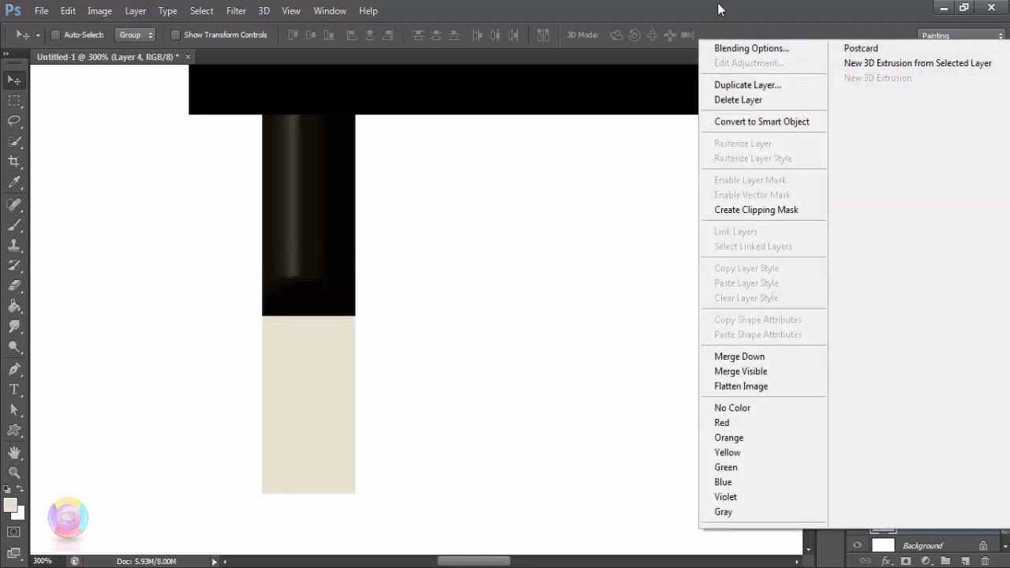
left_click(748, 50)
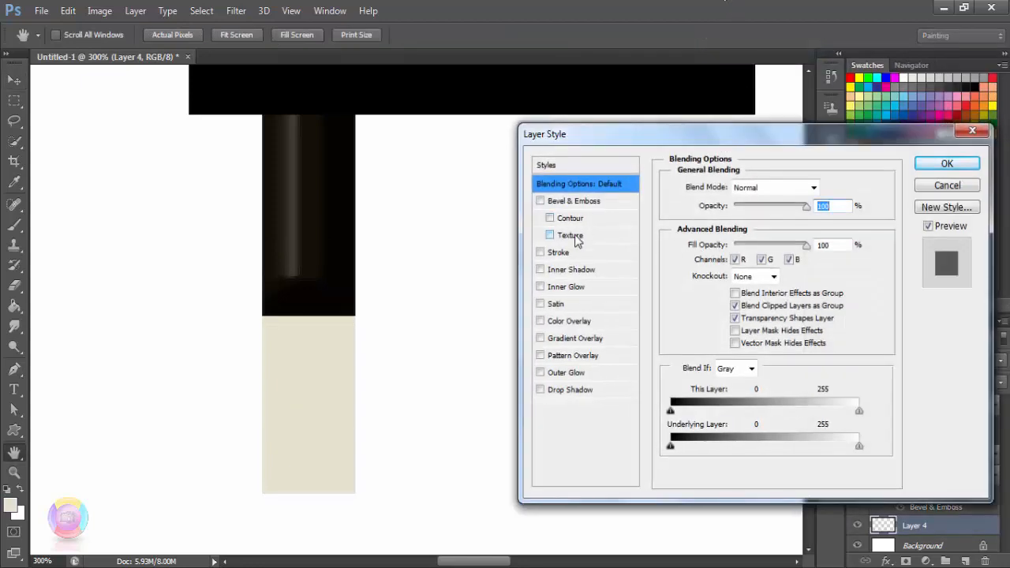
left_click(562, 202)
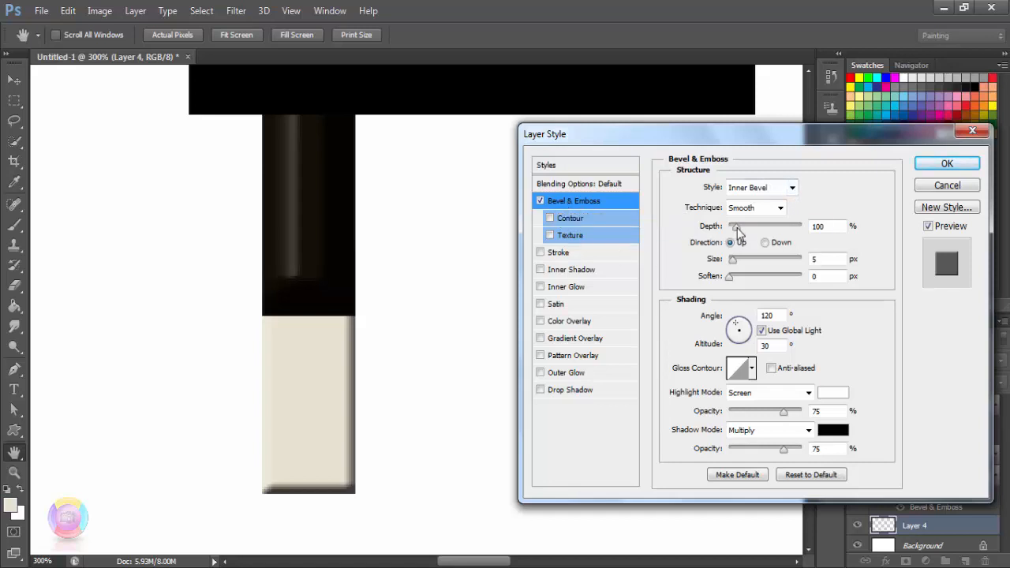
left_click_drag(738, 227, 740, 263)
left_click_drag(736, 261, 734, 261)
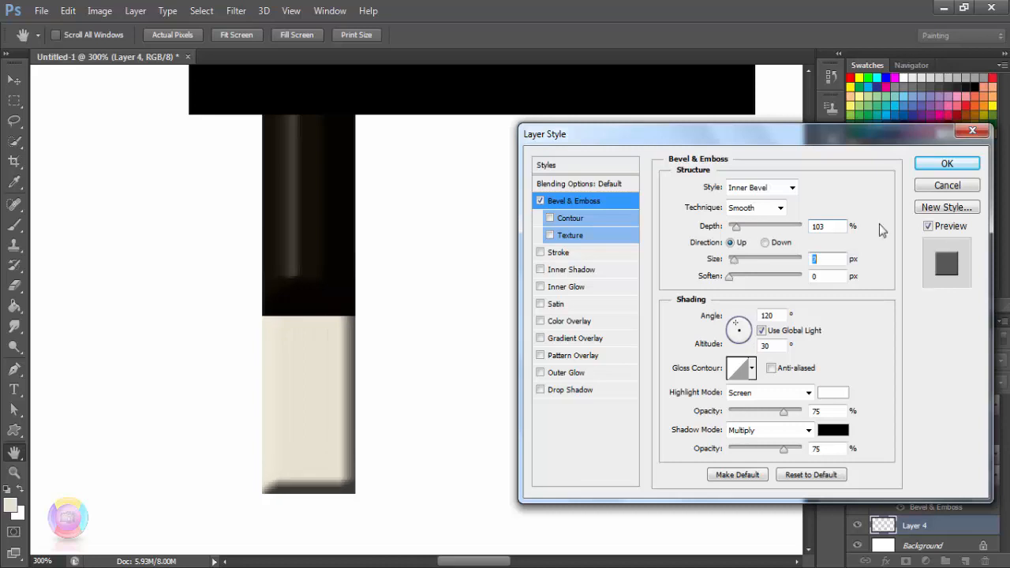
left_click(952, 164)
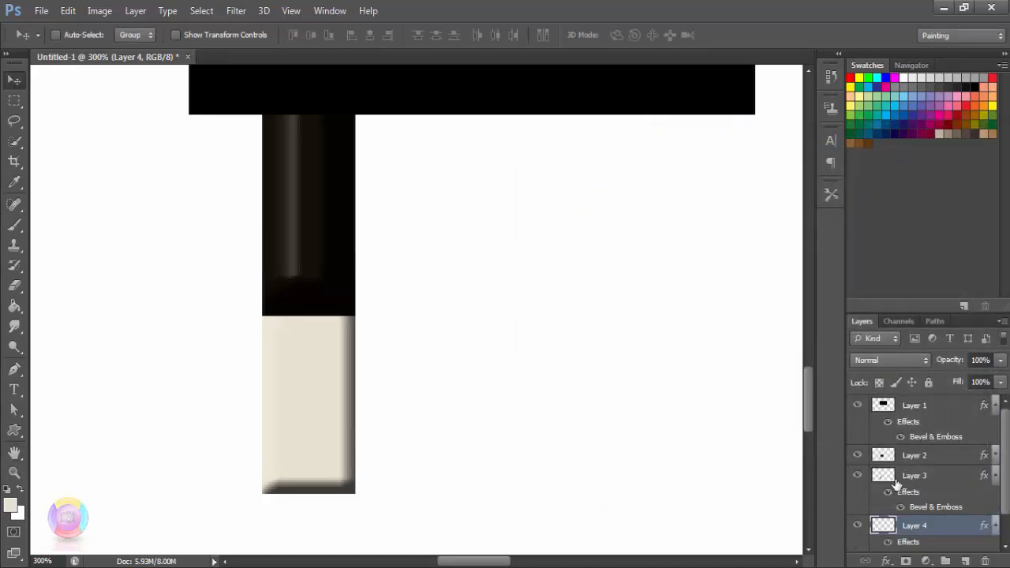
Select the dark strip and cream rectangle layers together and scale them to 91.10% height from the lower end.
left_click(857, 476)
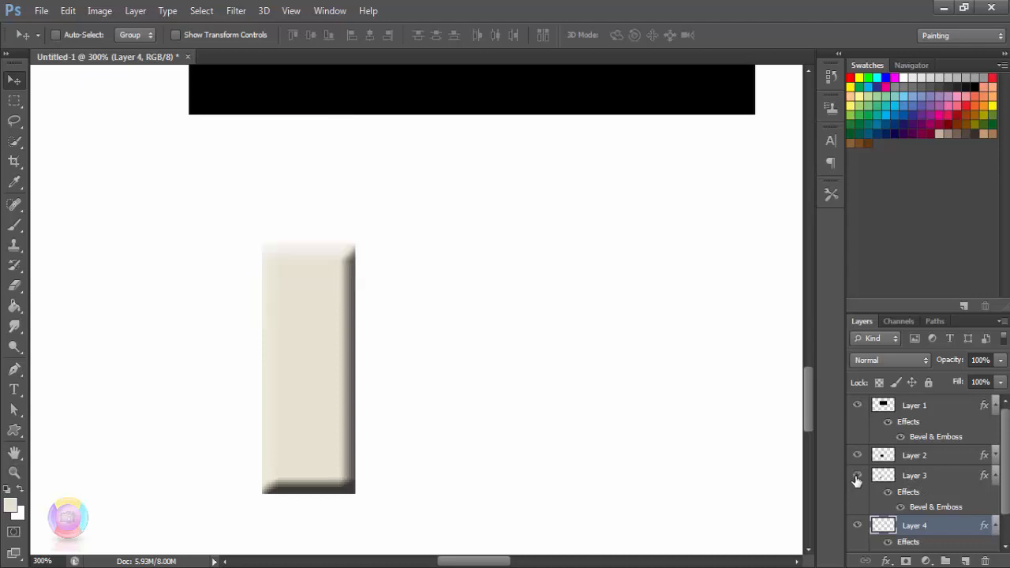
left_click(857, 478)
left_click(922, 487)
left_click(931, 535, "shift")
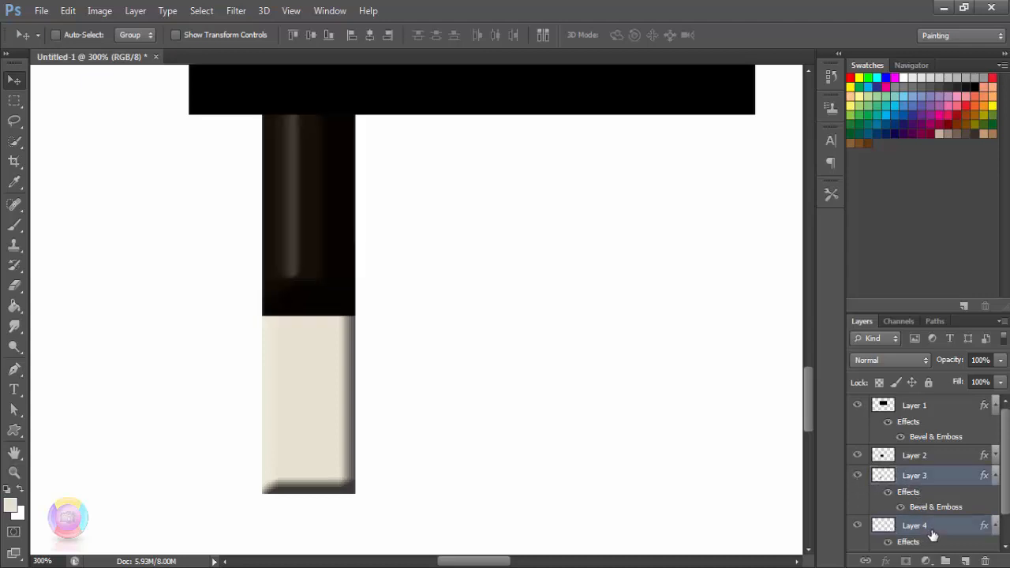
key("ctrl+t")
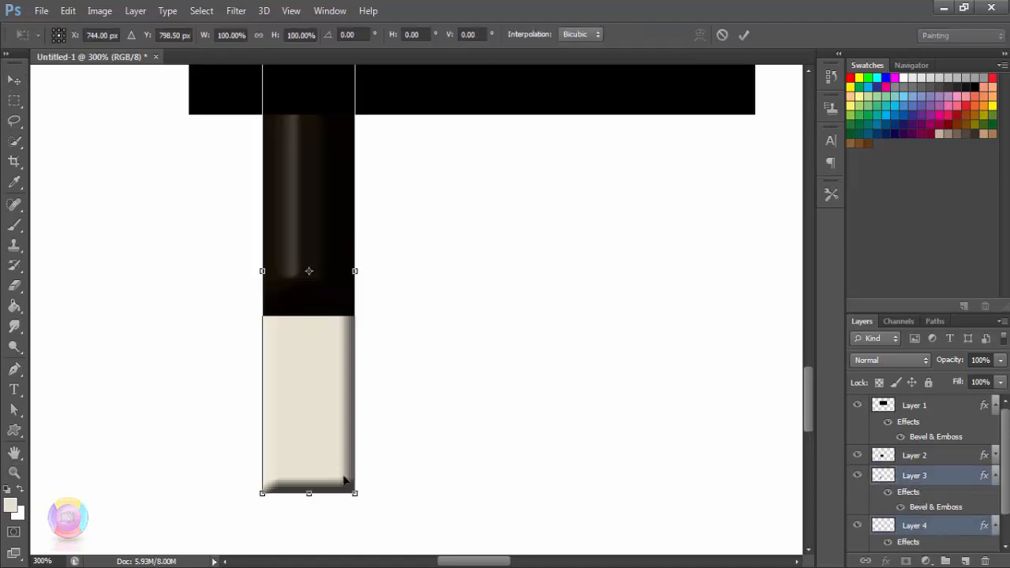
left_click_drag(310, 495, 310, 454)
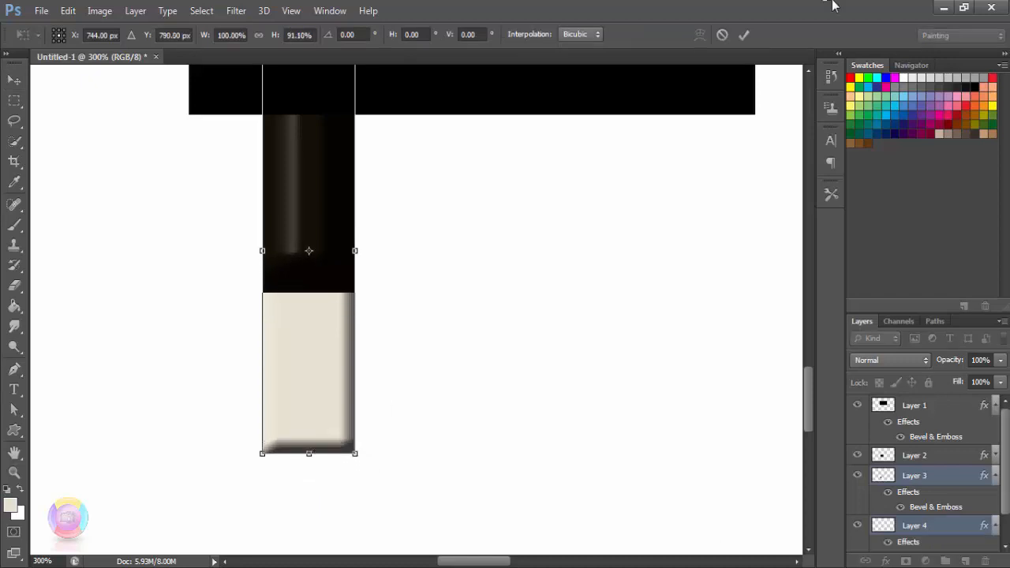
left_click(743, 37)
key("ctrl+minus")
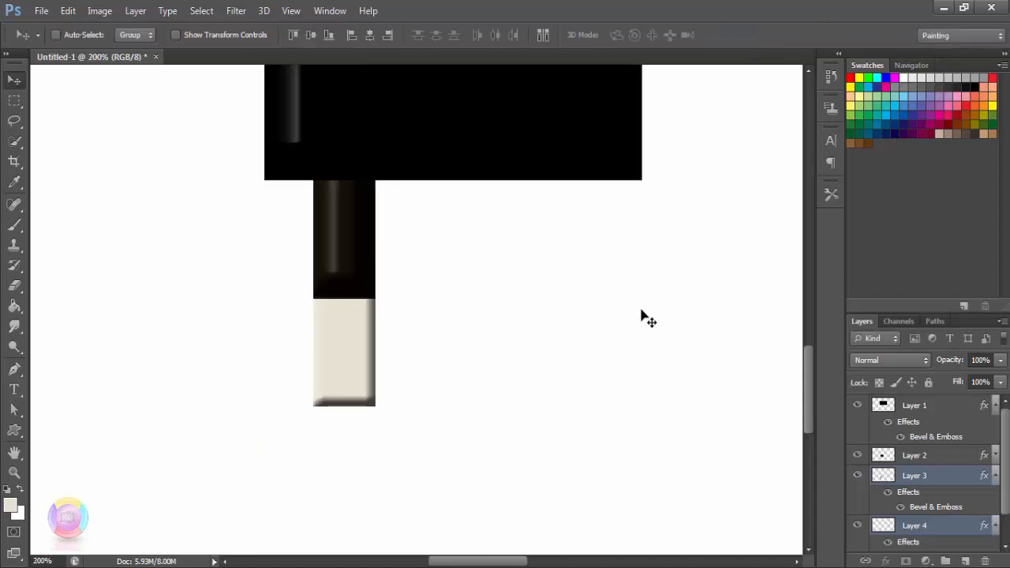
Merge the dark strip and cream rectangle into one prong layer and check its content by hiding and showing it.
right_click(935, 483)
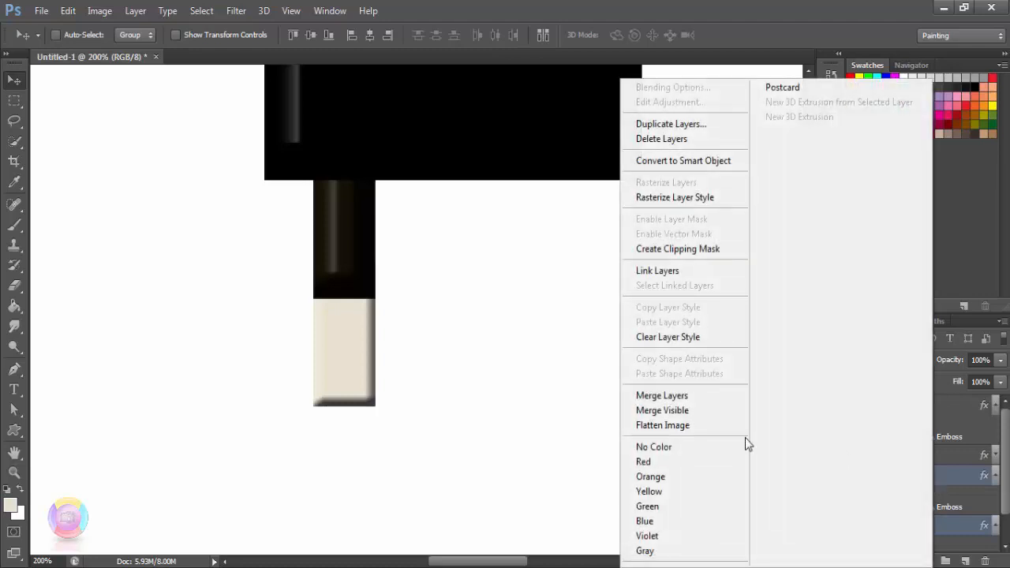
left_click(681, 396)
left_click(858, 475)
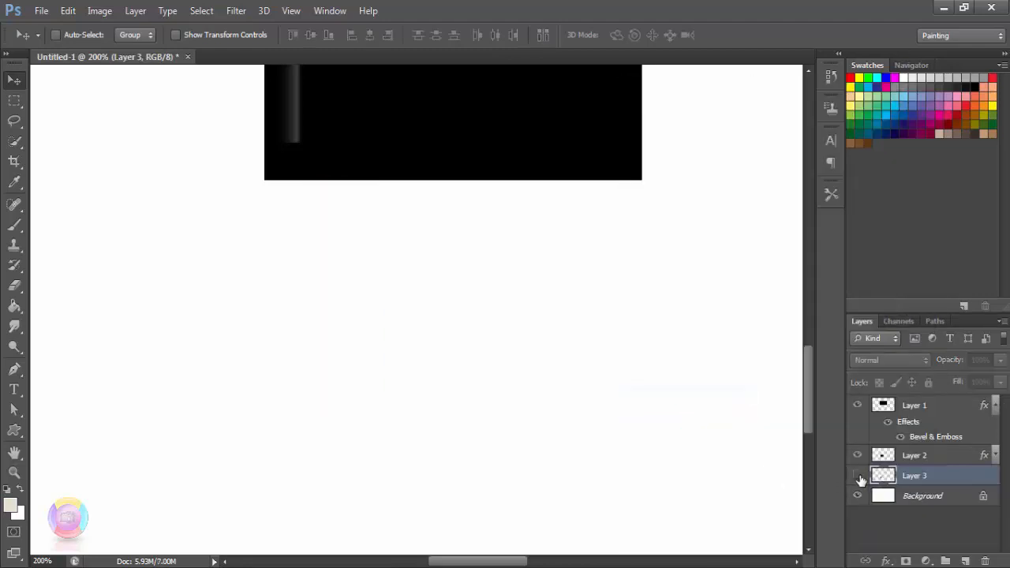
left_click(857, 475)
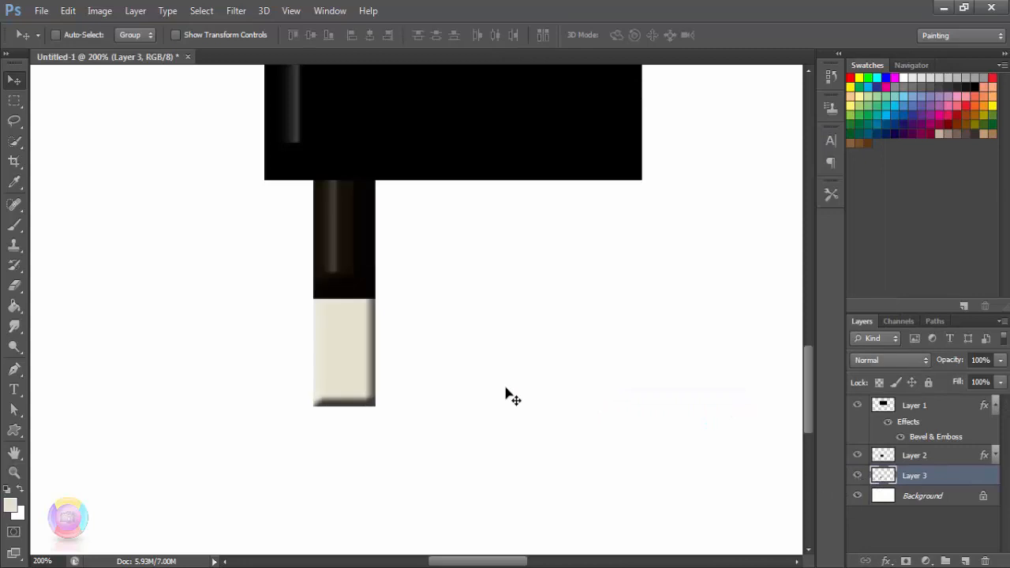
Duplicate the merged prong and set the copy close beside the original with their lower ends level.
left_click_drag(423, 357, 636, 365)
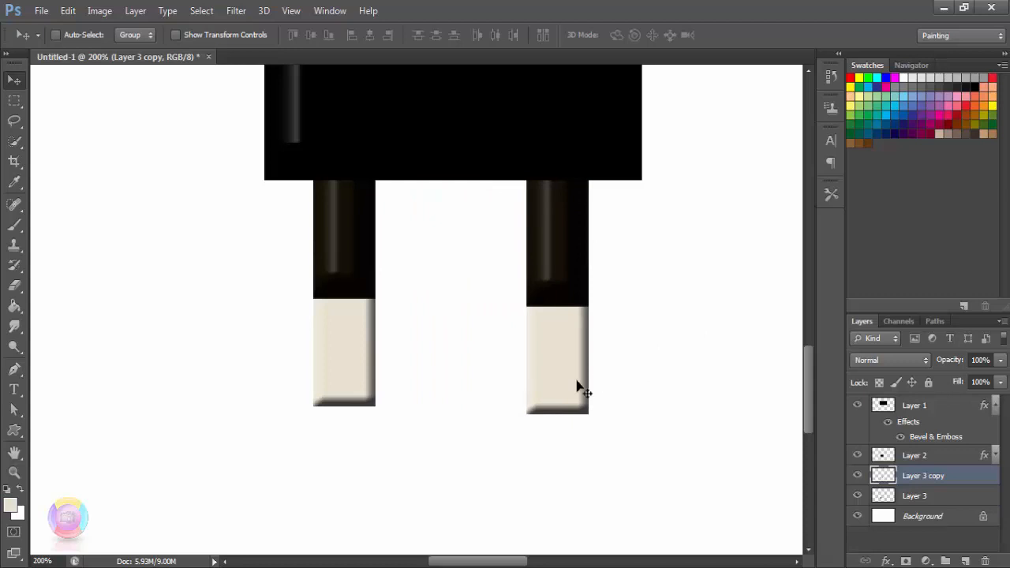
left_click_drag(573, 384, 446, 380)
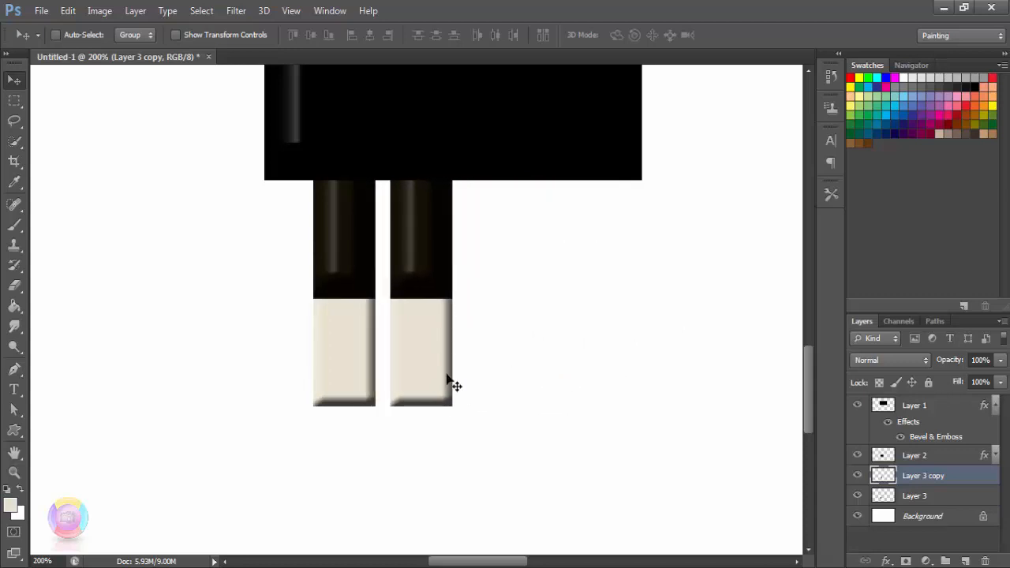
key("ctrl+plus")
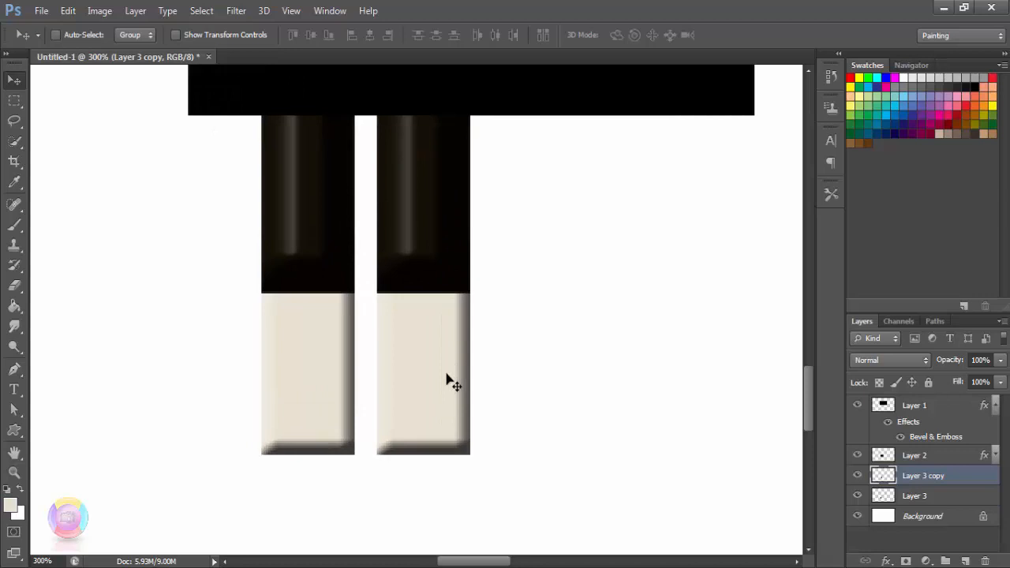
key("ctrl+plus")
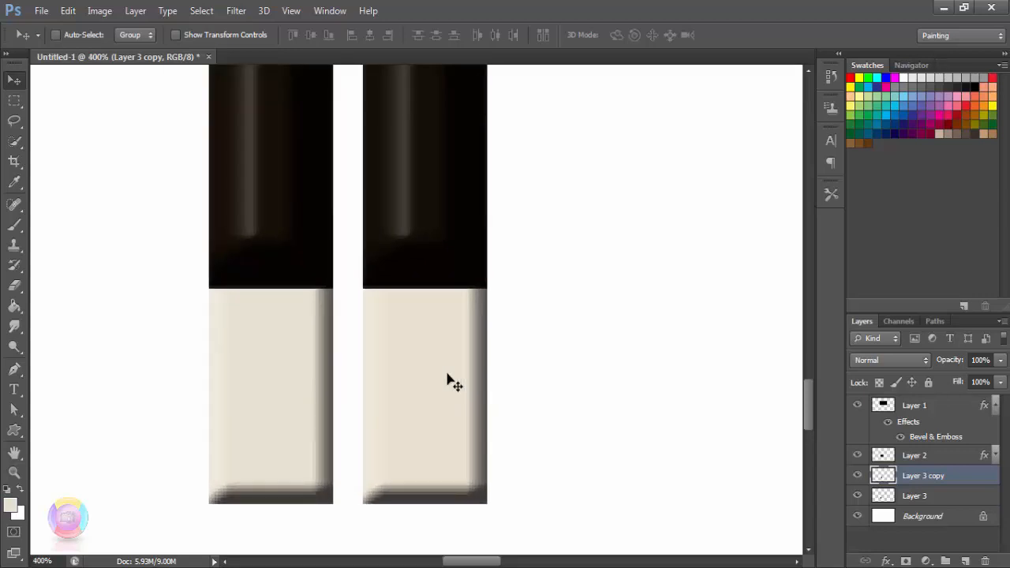
scroll(575, 402, "up", 2)
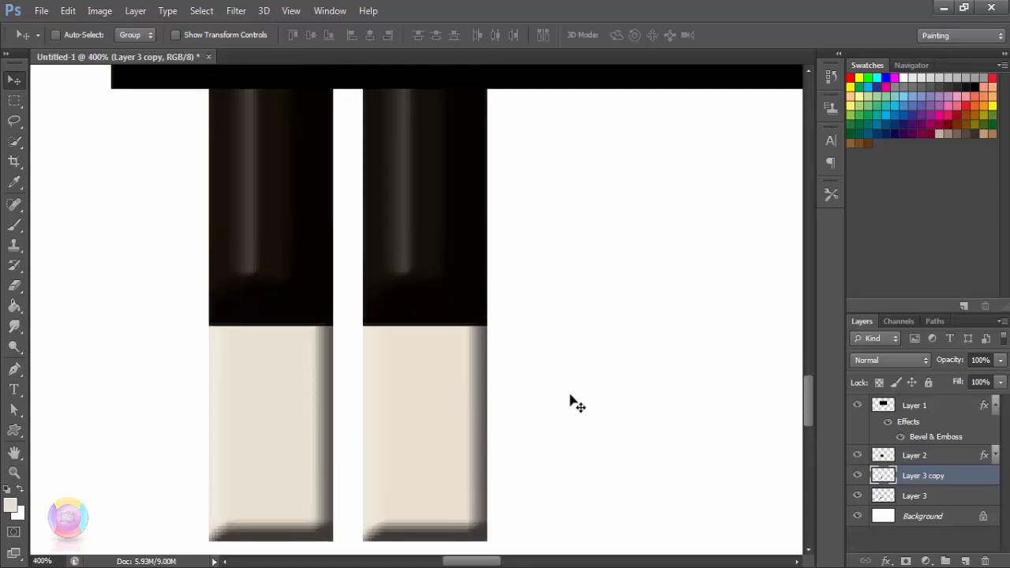
Move the copied prong toward the right edge of the lower black block, level with the original prong.
left_click_drag(458, 401, 664, 390)
key("ctrl+minus")
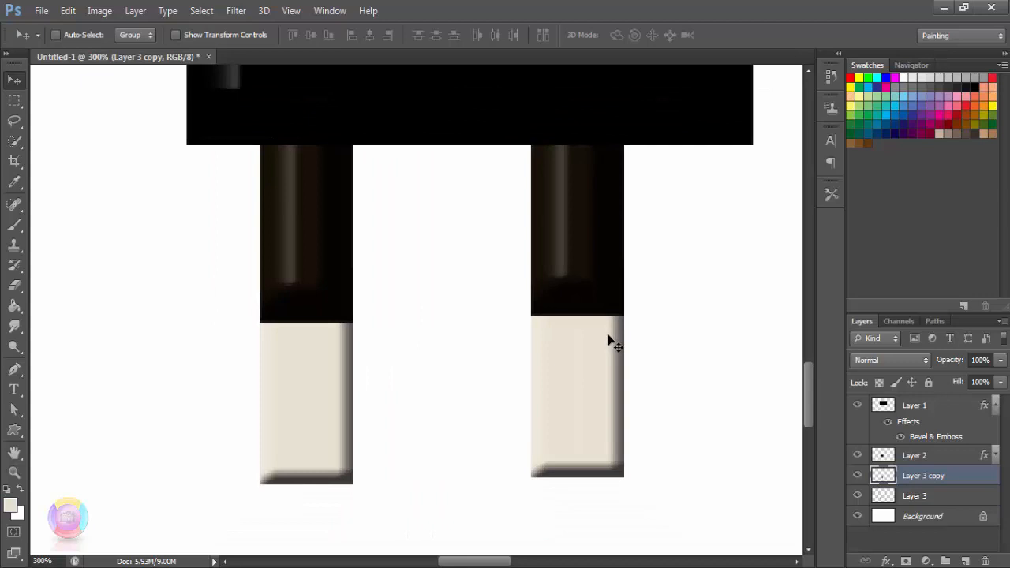
left_click_drag(609, 341, 544, 337)
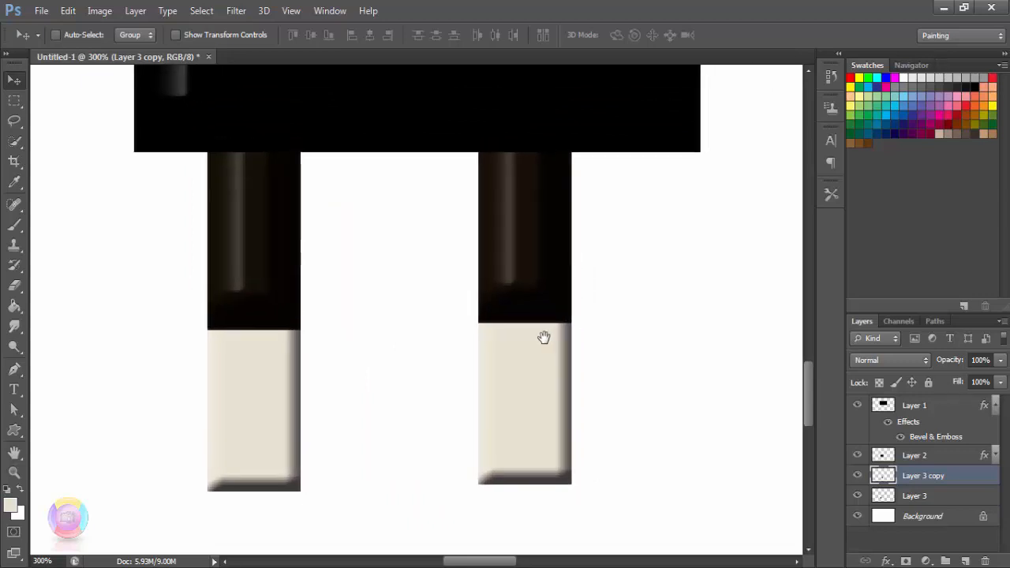
key("ctrl+plus")
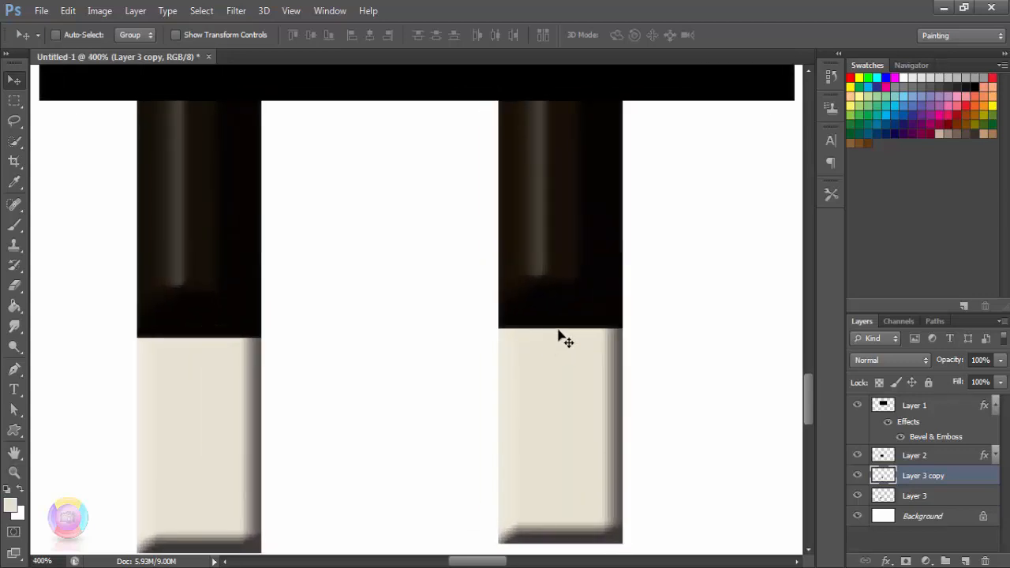
left_click_drag(571, 309, 646, 319)
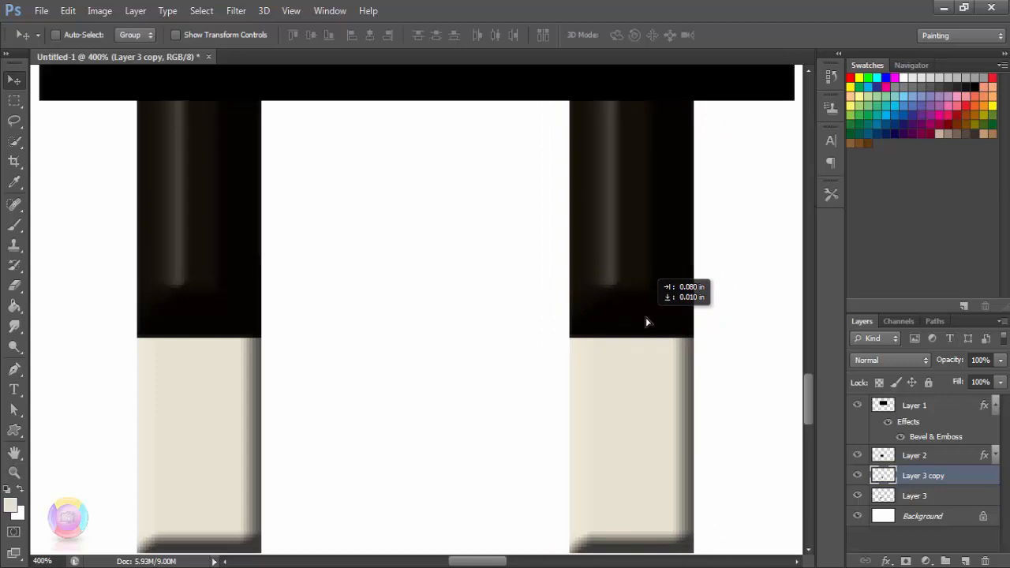
left_click_drag(646, 318, 648, 319)
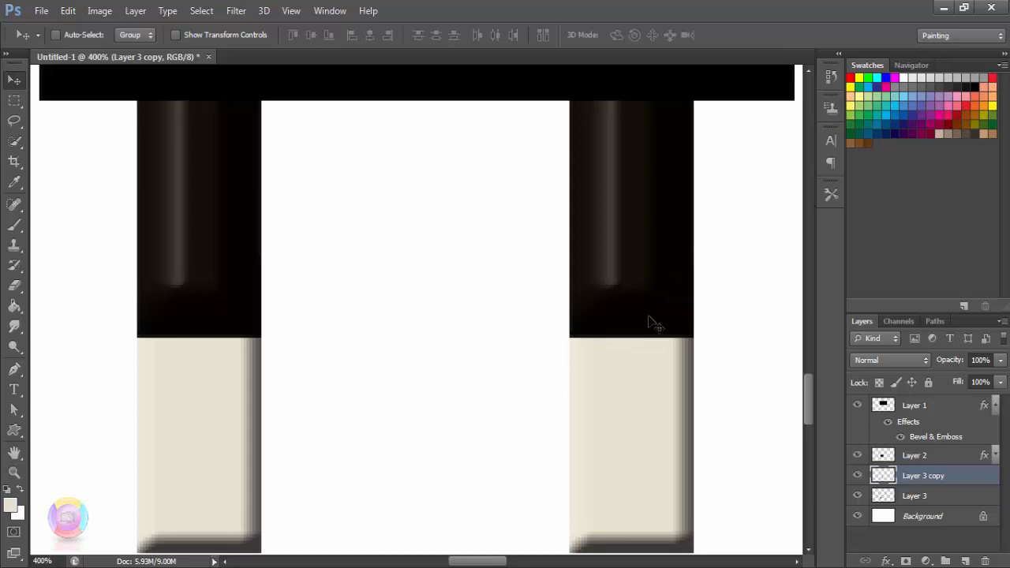
Examine the whole plug at several magnifications and toggle each prong's visibility to identify its layer.
key("ctrl+minus")
key("ctrl+minus")
key("ctrl+minus")
key("ctrl+minus")
key("ctrl+minus")
key("ctrl+minus")
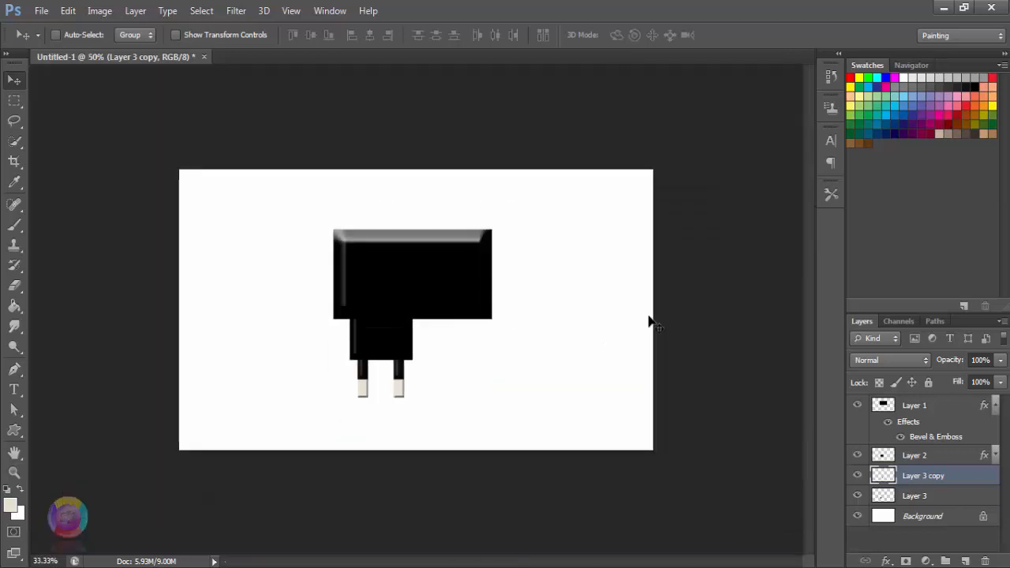
key("ctrl+minus")
key("ctrl+minus")
key("ctrl+minus")
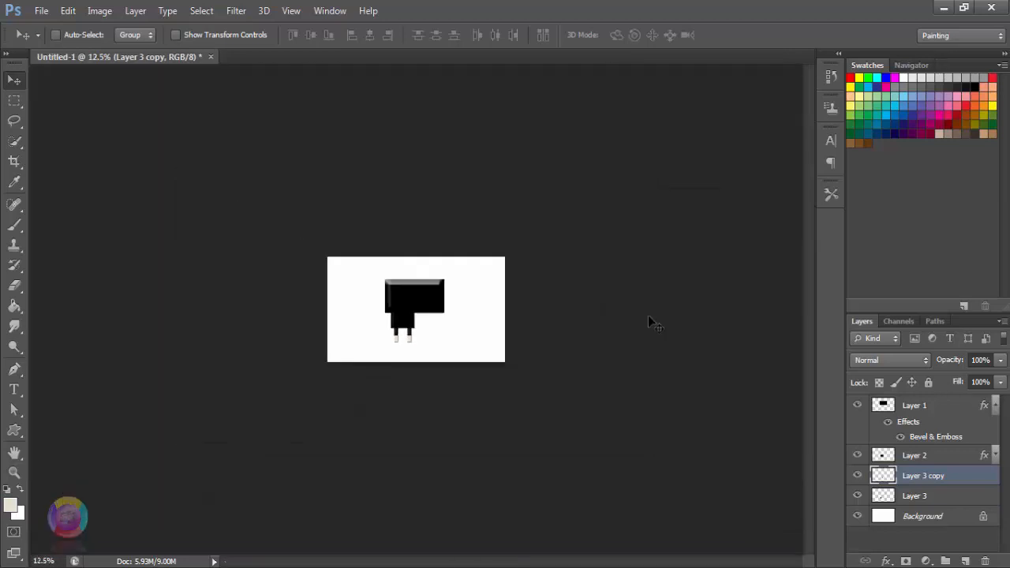
key("ctrl+plus")
key("ctrl+plus")
key("ctrl+plus")
key("ctrl+plus")
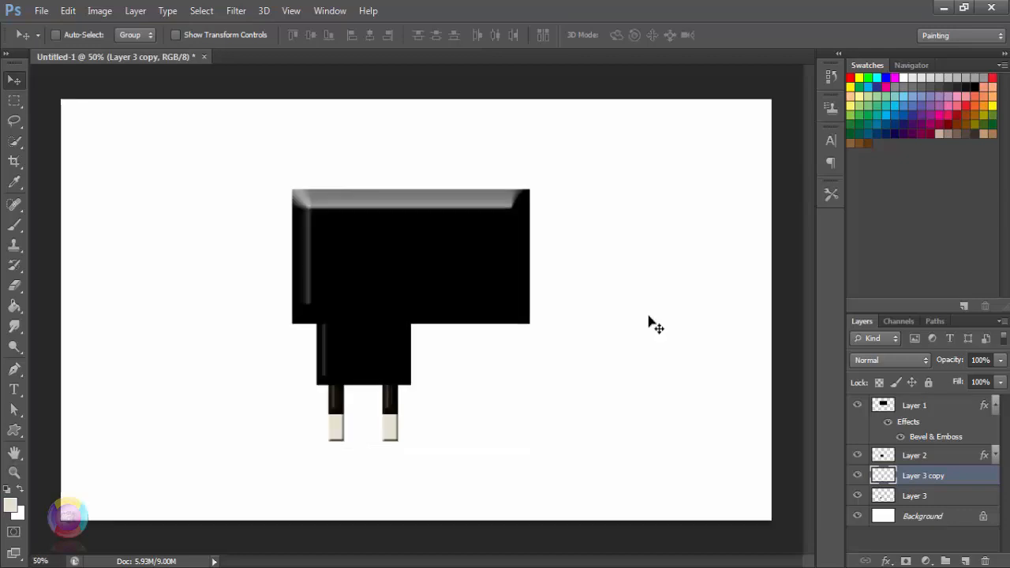
key("ctrl+plus")
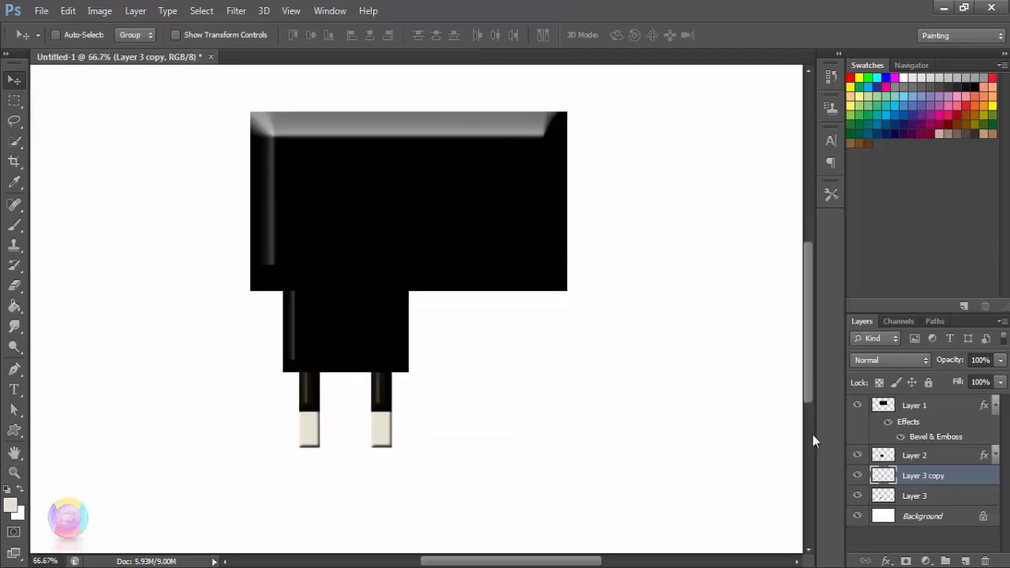
left_click(857, 476)
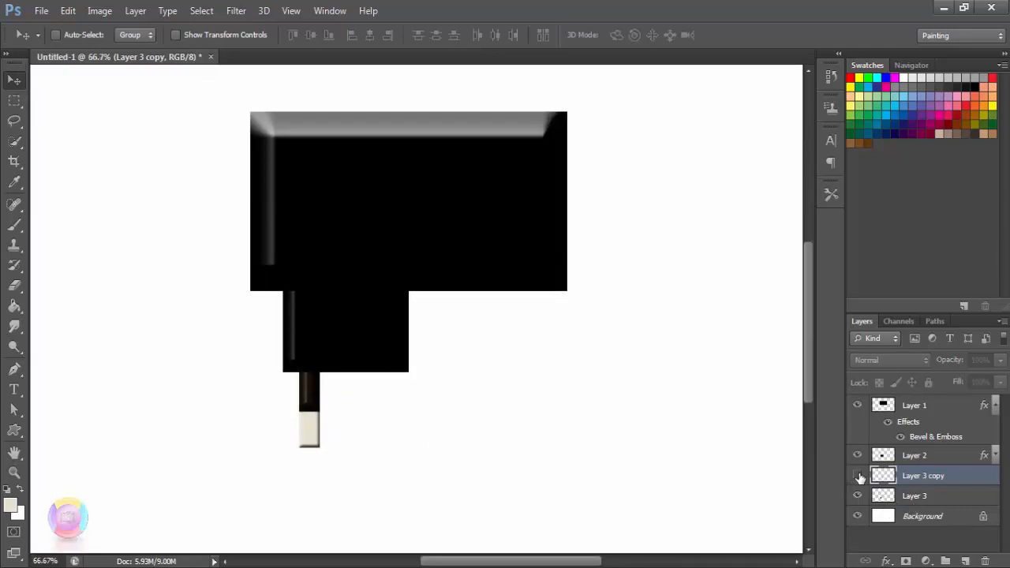
left_click(857, 476)
left_click(858, 495)
left_click(858, 495)
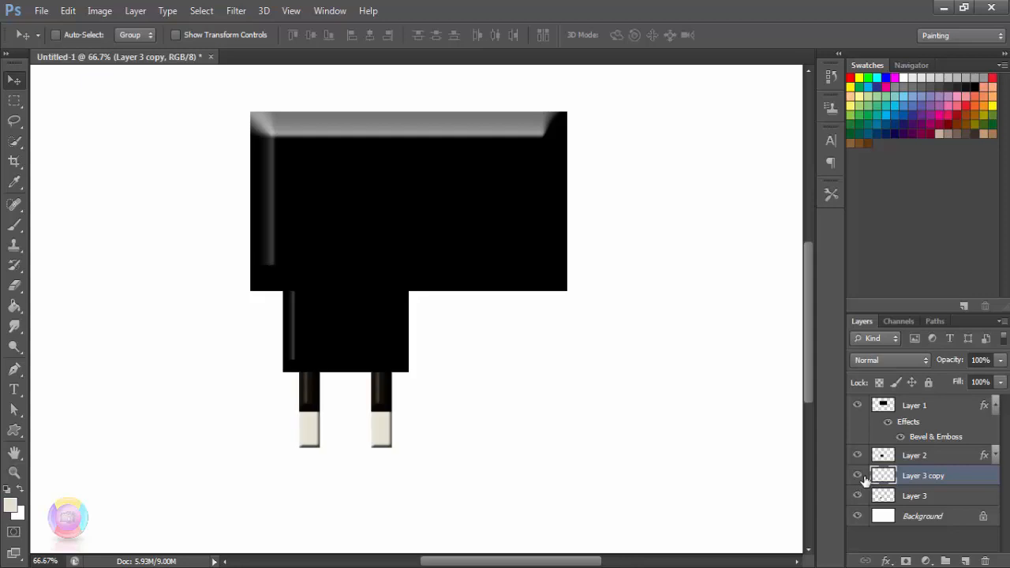
Select both prong layers without any pixel selection and scale the prongs together to 95.98% height from their lower ends.
left_click(885, 497, "ctrl")
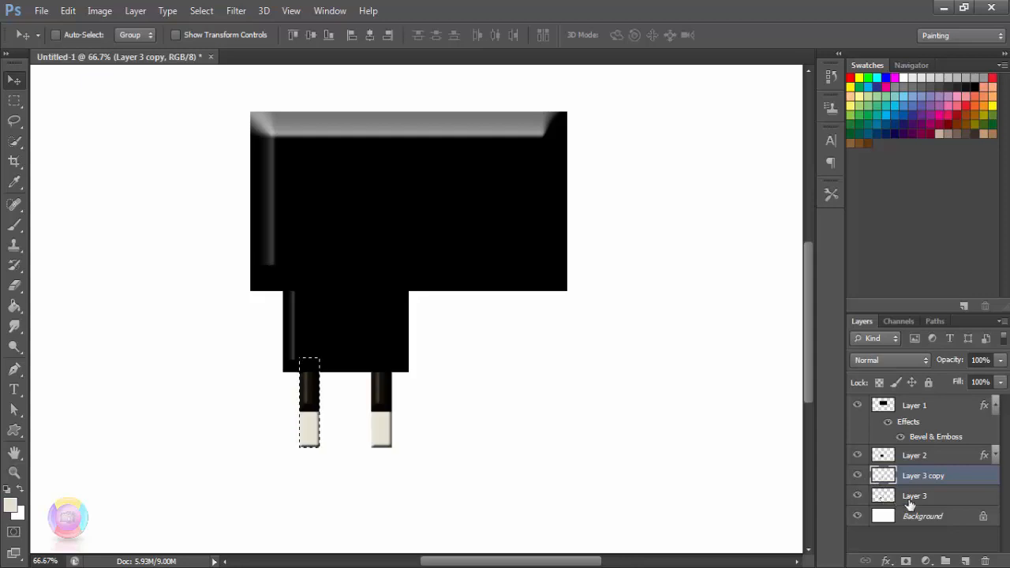
key("ctrl+d")
left_click(915, 497, "shift")
key("ctrl+t")
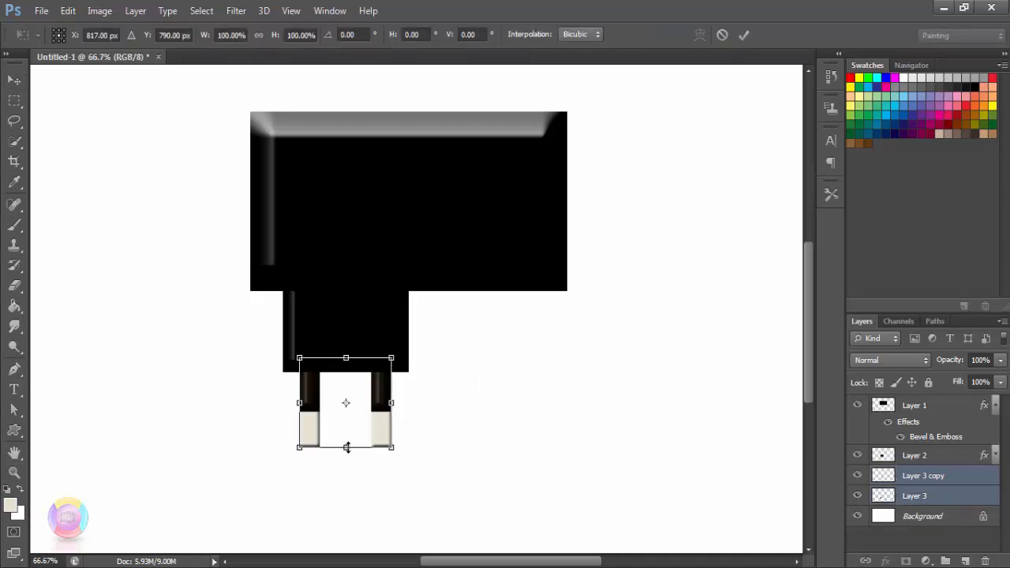
left_click_drag(347, 445, 347, 442)
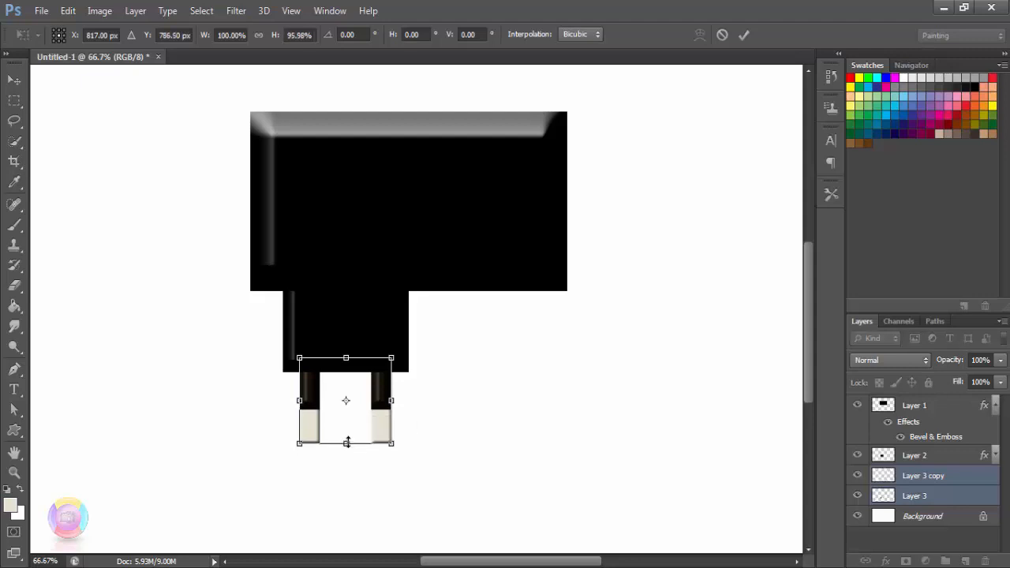
left_click(744, 34)
Examine the proportions of the whole plug and the bevels on its black blocks up close.
scroll(570, 448, "up", 3)
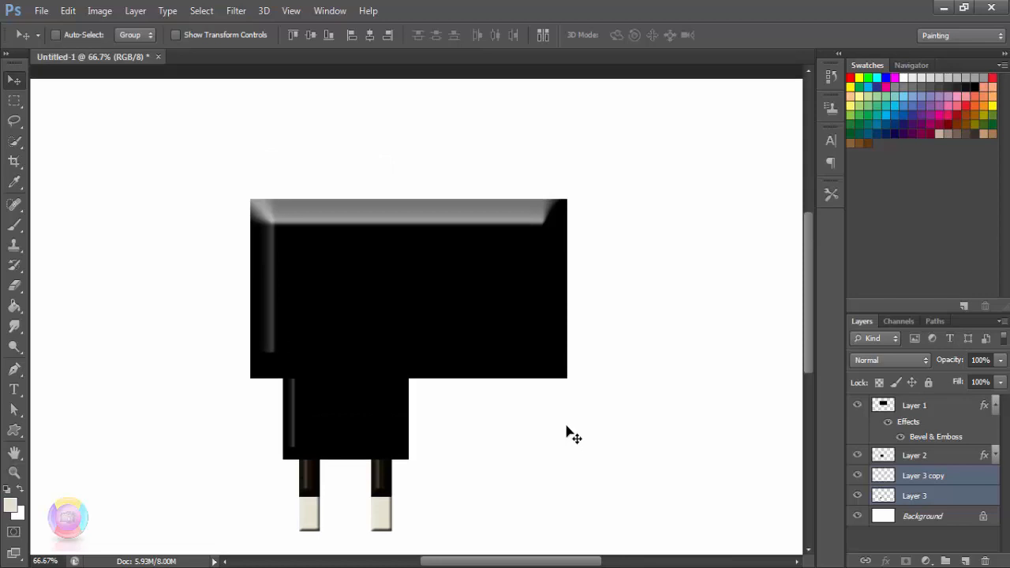
scroll(567, 427, "down", 3)
scroll(567, 427, "up", 2)
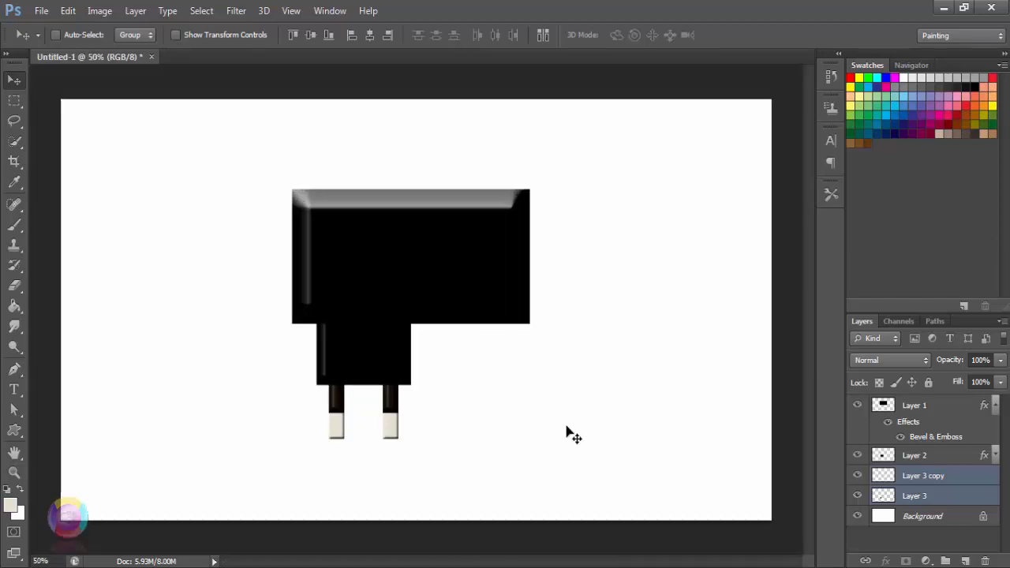
scroll(567, 432, "up", 2)
scroll(568, 435, "up", 1)
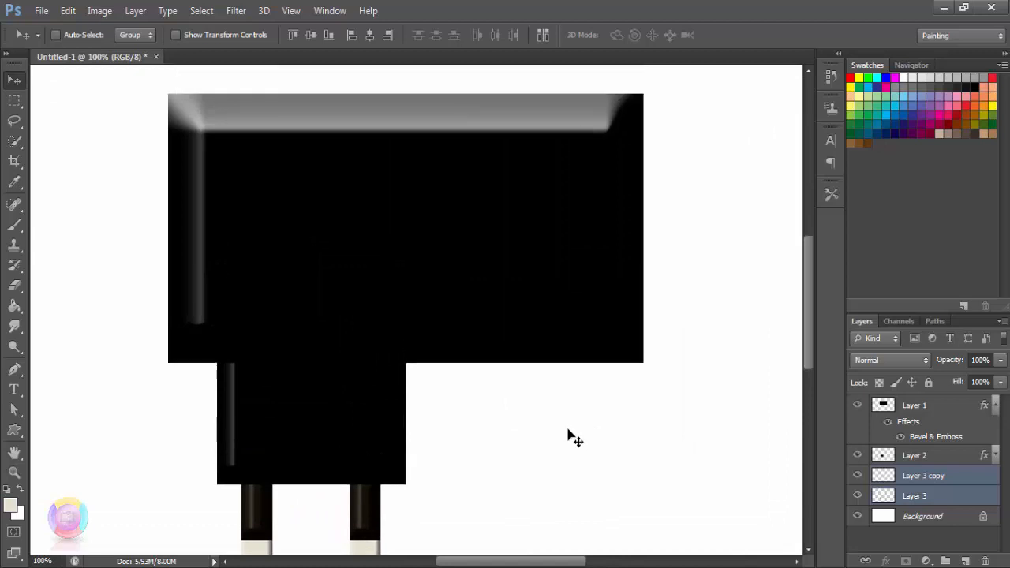
scroll(701, 477, "up", 2)
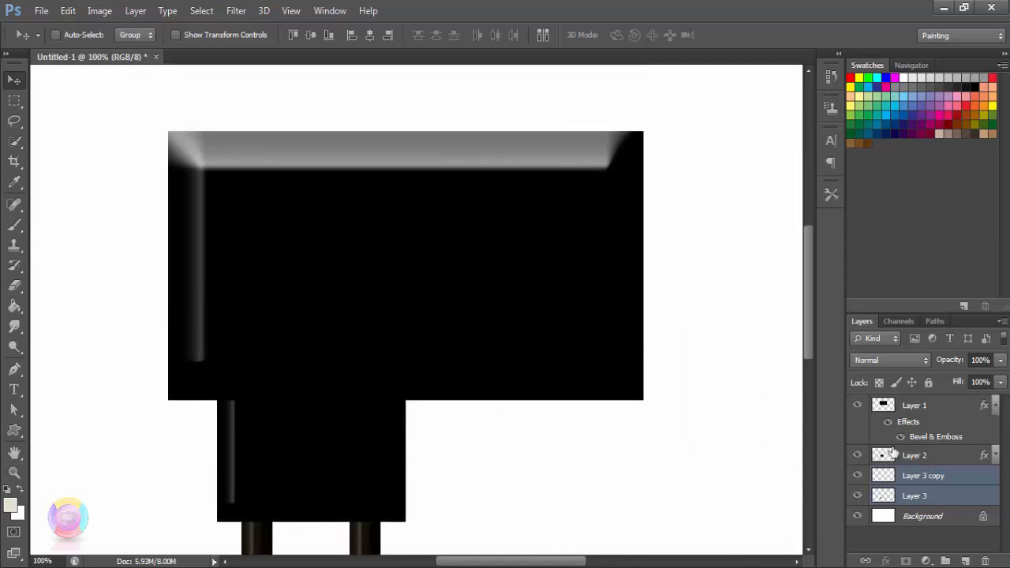
scroll(726, 400, "down", 1)
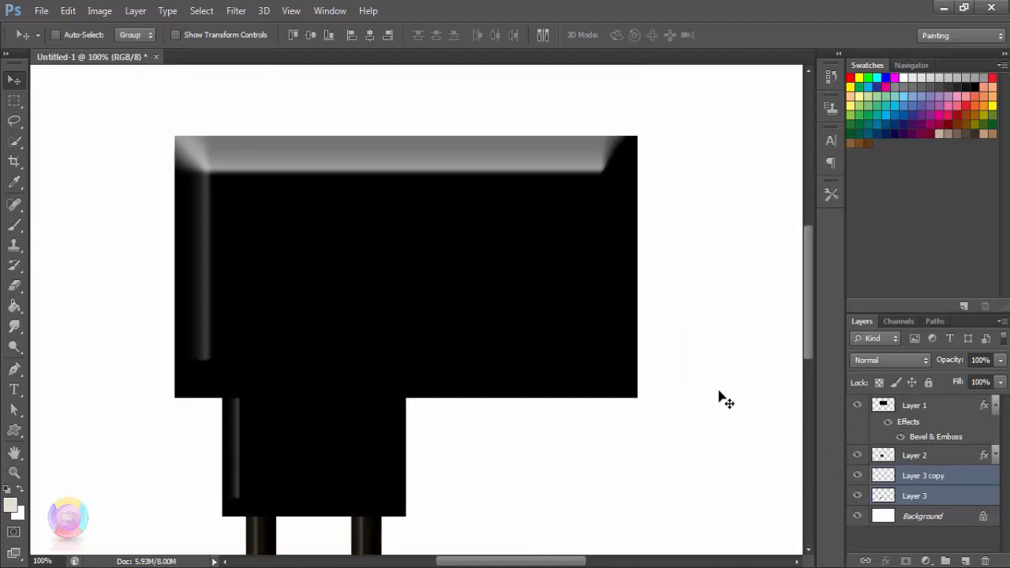
left_click_drag(688, 376, 612, 395)
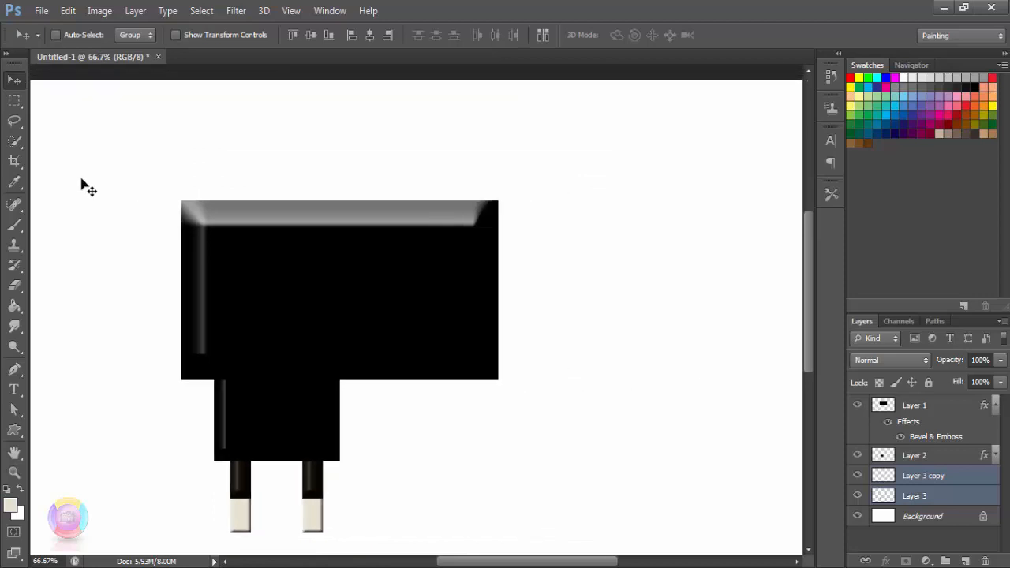
Add a new layer directly above Layer 2 and marquee a small rectangle just beyond the large black block's right edge.
left_click(917, 462)
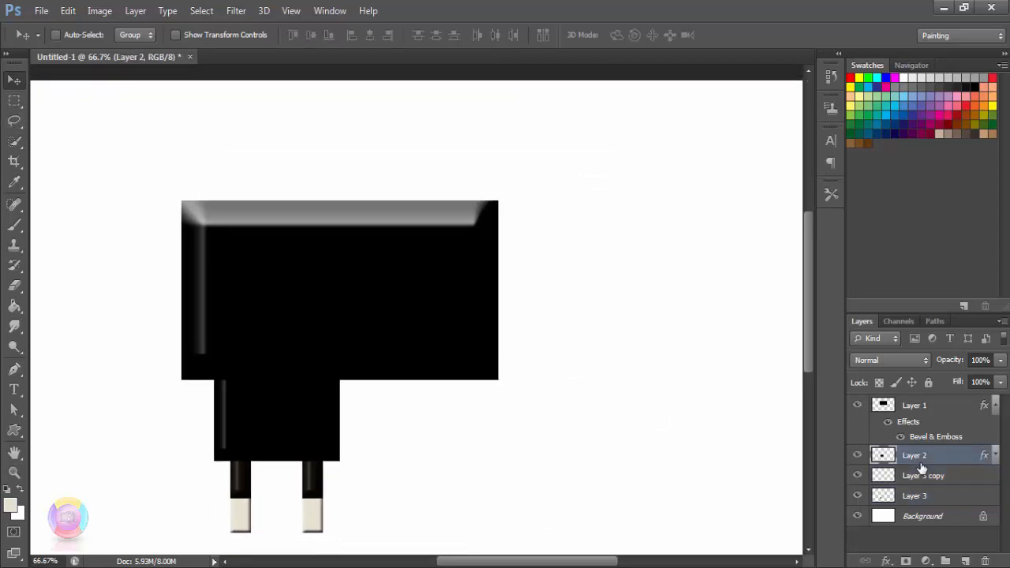
left_click(916, 412)
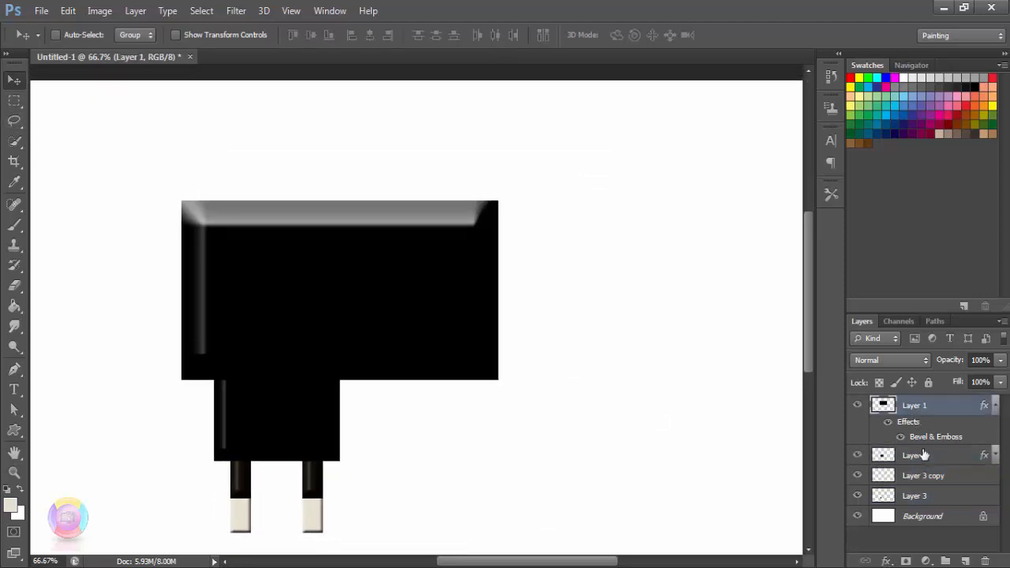
left_click(920, 455)
left_click(964, 561)
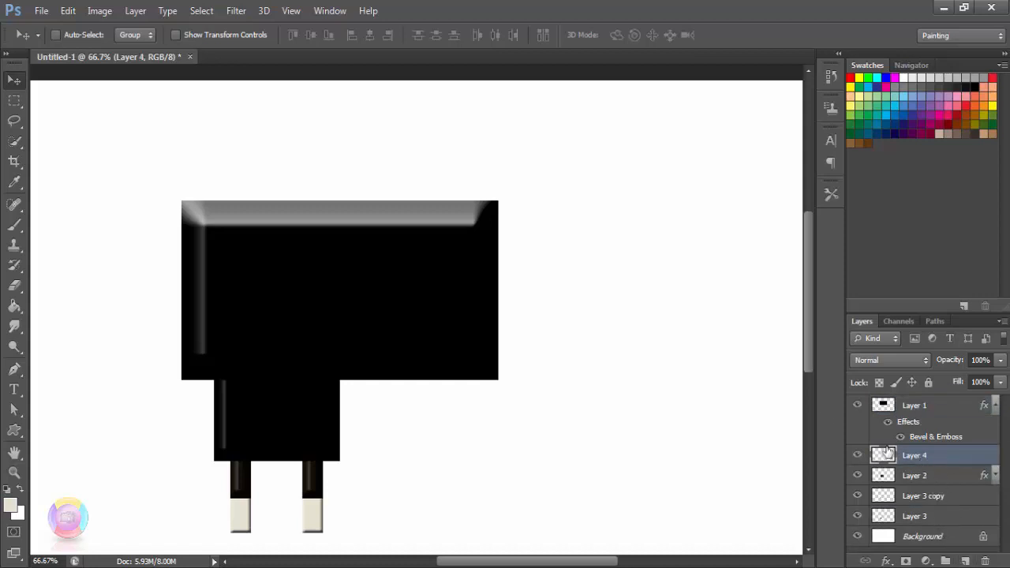
left_click(16, 102)
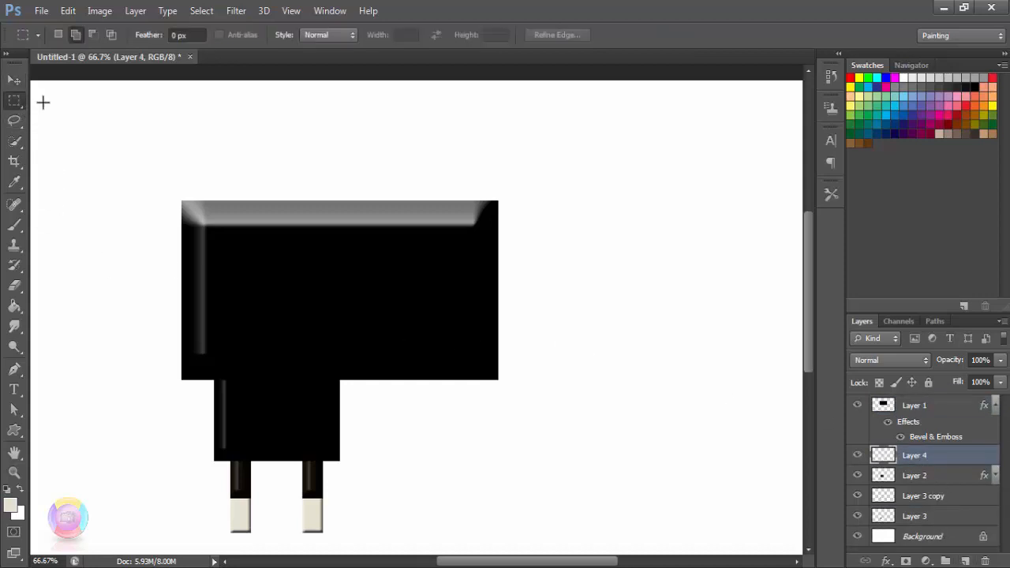
left_click_drag(528, 281, 605, 323)
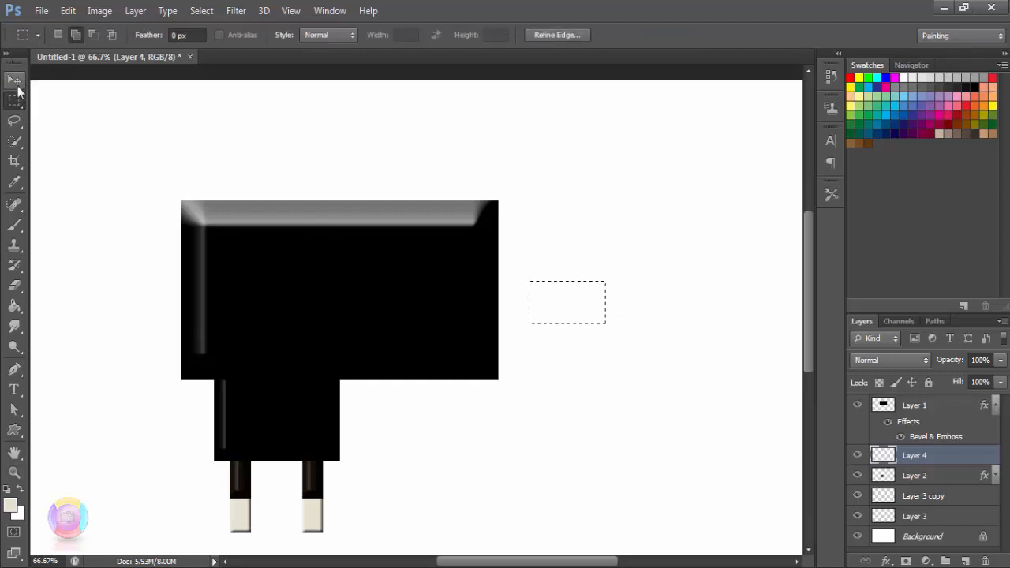
Set the foreground color to black (000000) and fill the small rectangular selection with it.
left_click(14, 79)
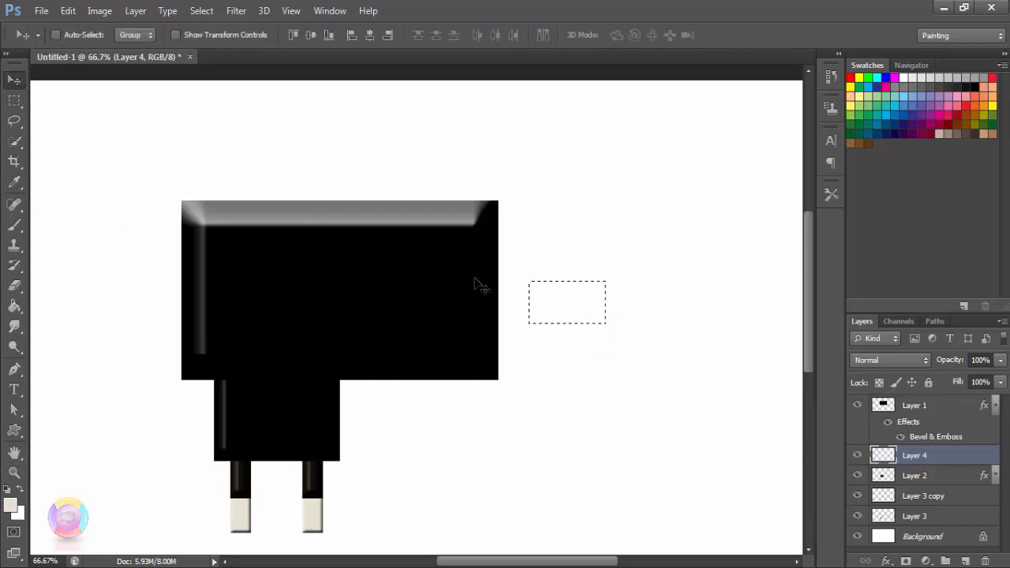
left_click(11, 505)
left_click_drag(790, 518, 860, 560)
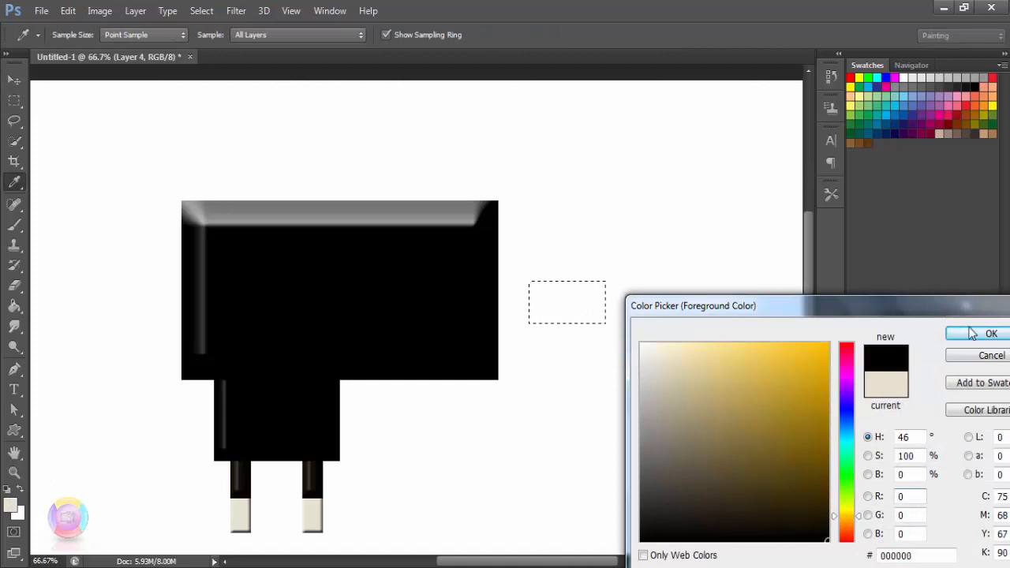
left_click(974, 333)
left_click(14, 306)
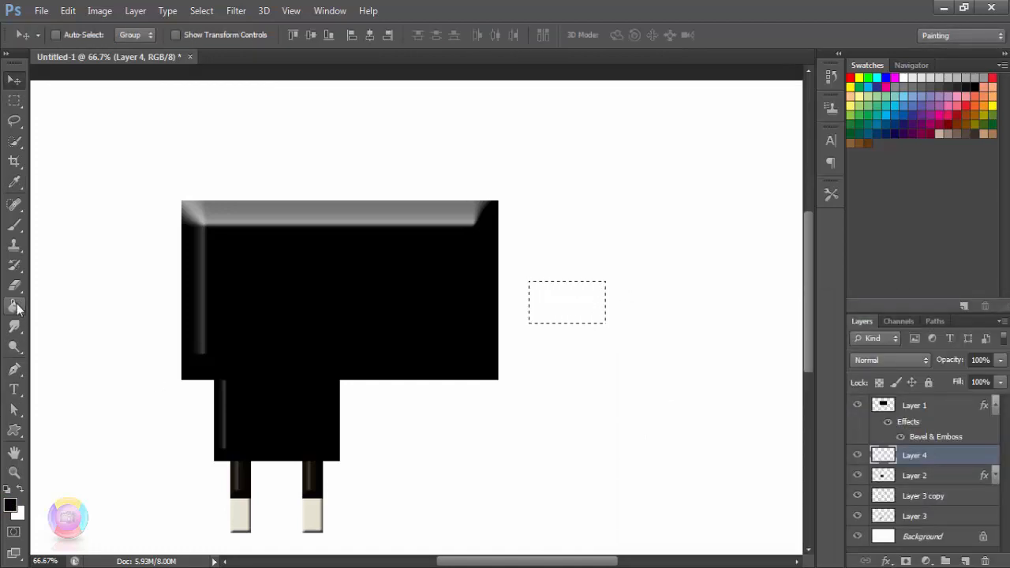
left_click(553, 304)
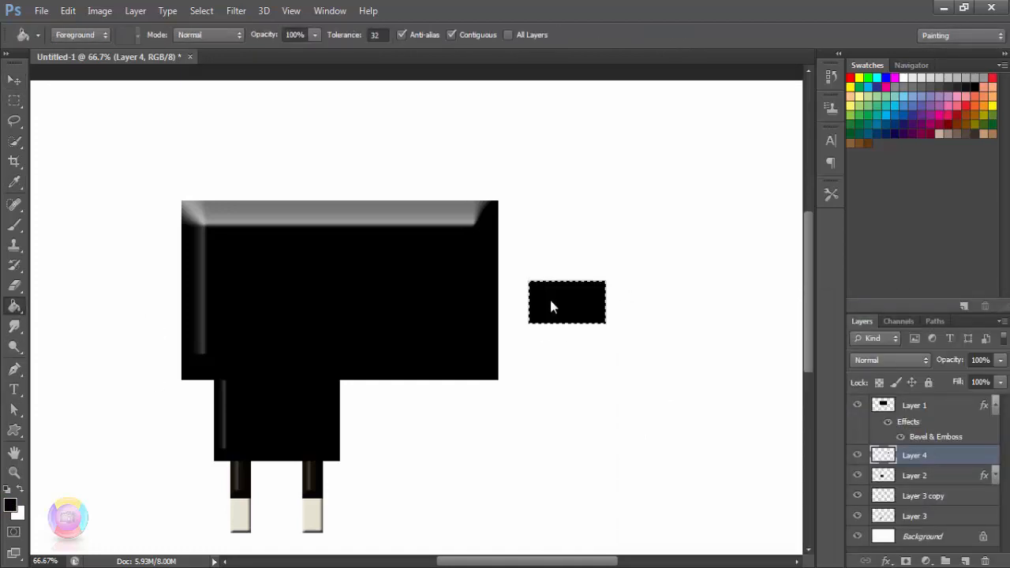
Move the small black rectangle so it overlaps the lower half of the large block's right edge, and clear the selection.
left_click(14, 79)
left_click_drag(553, 298, 514, 328)
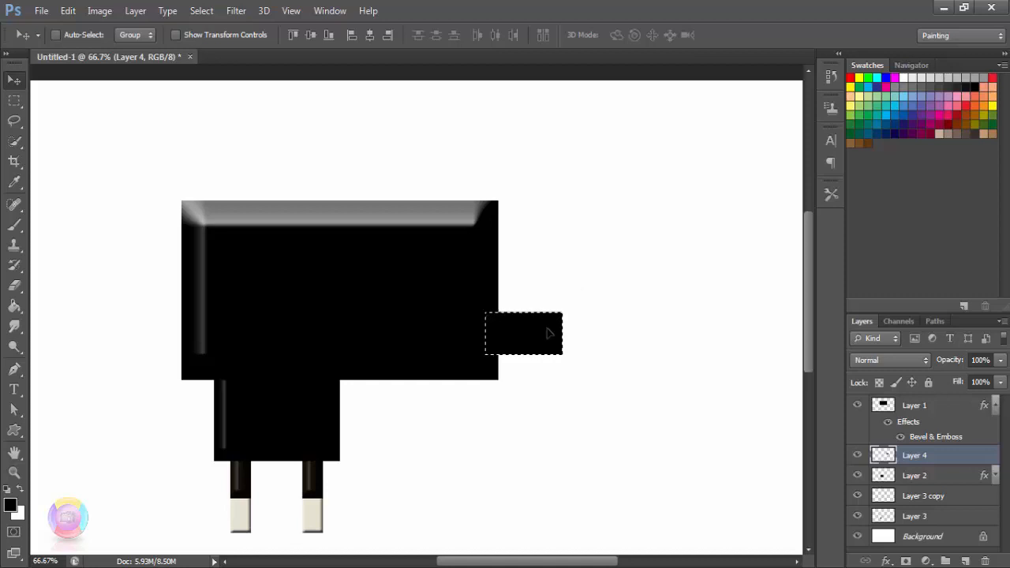
right_click(935, 458)
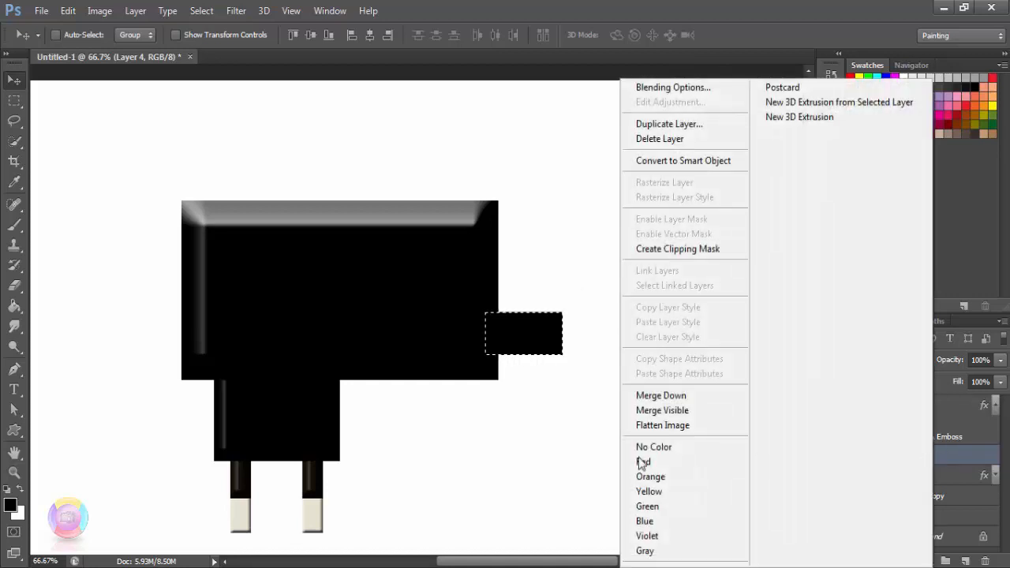
left_click(487, 480)
key("ctrl+d")
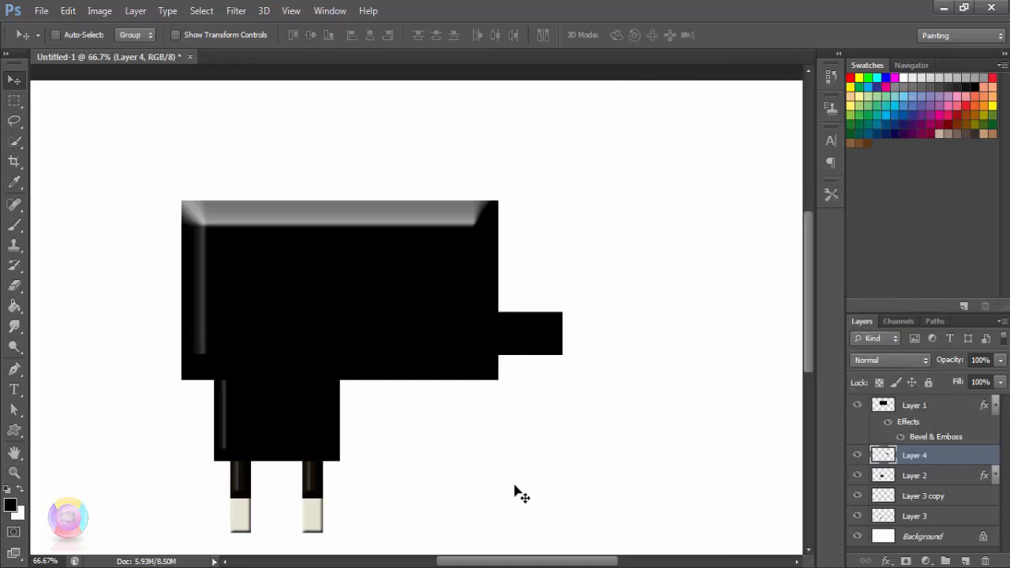
Apply a smooth Inner Bevel to the small black rectangle on Layer 4 with 735% depth and 16 px size.
right_click(923, 458)
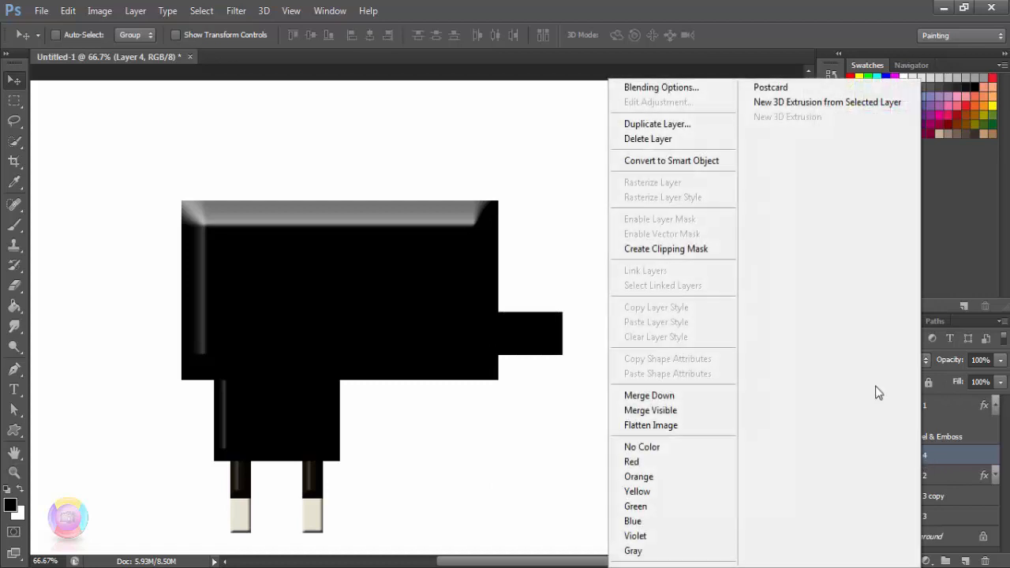
left_click(649, 94)
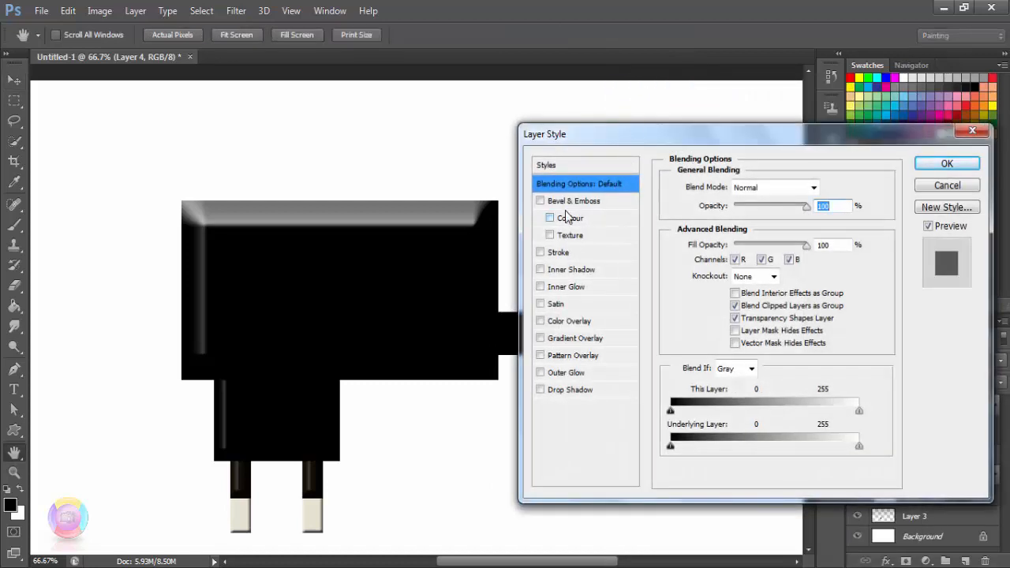
left_click(566, 202)
left_click_drag(725, 136, 820, 120)
left_click_drag(831, 210, 841, 211)
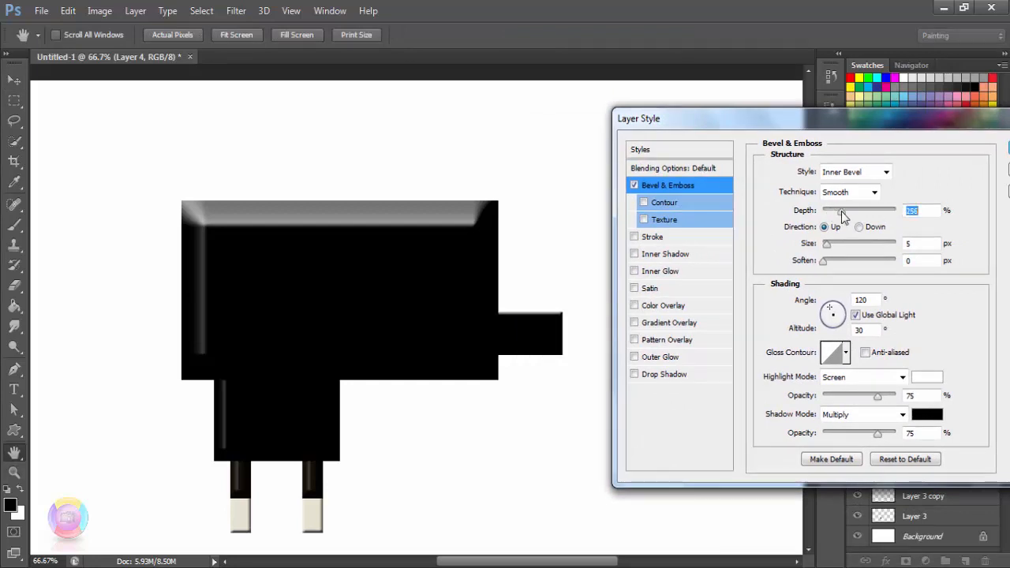
mouse_move(829, 246)
left_mouse_down()
mouse_move(841, 250)
mouse_move(831, 247)
mouse_move(837, 263)
mouse_move(856, 265)
mouse_move(814, 272)
mouse_move(845, 247)
mouse_move(835, 250)
left_mouse_up()
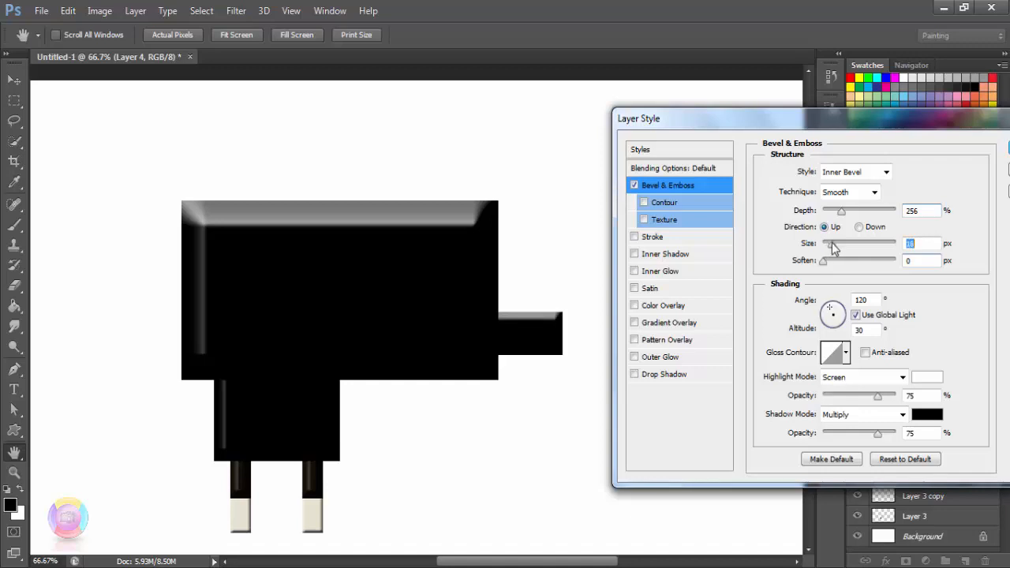
left_click_drag(841, 212, 879, 216)
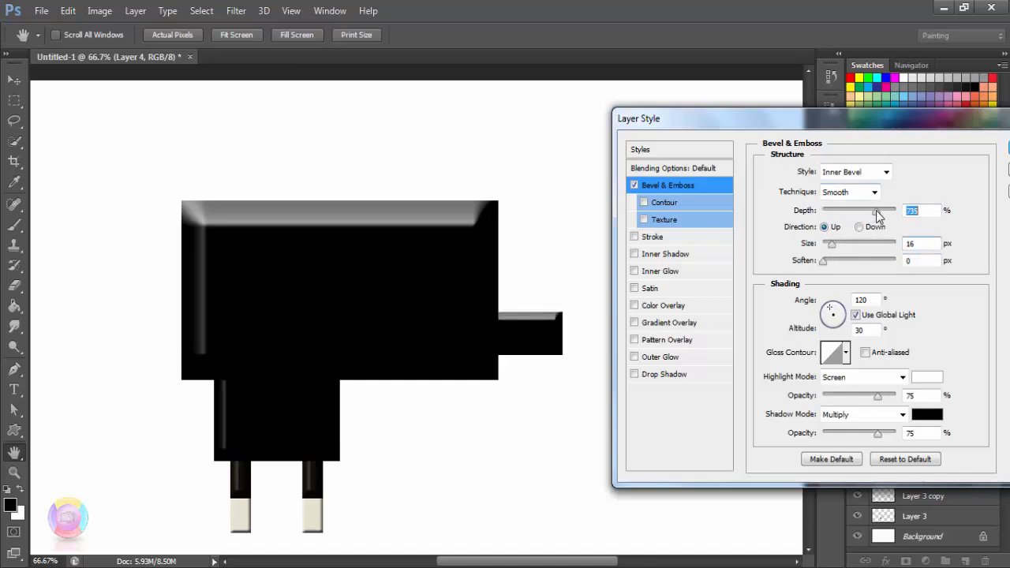
left_click_drag(877, 114, 792, 128)
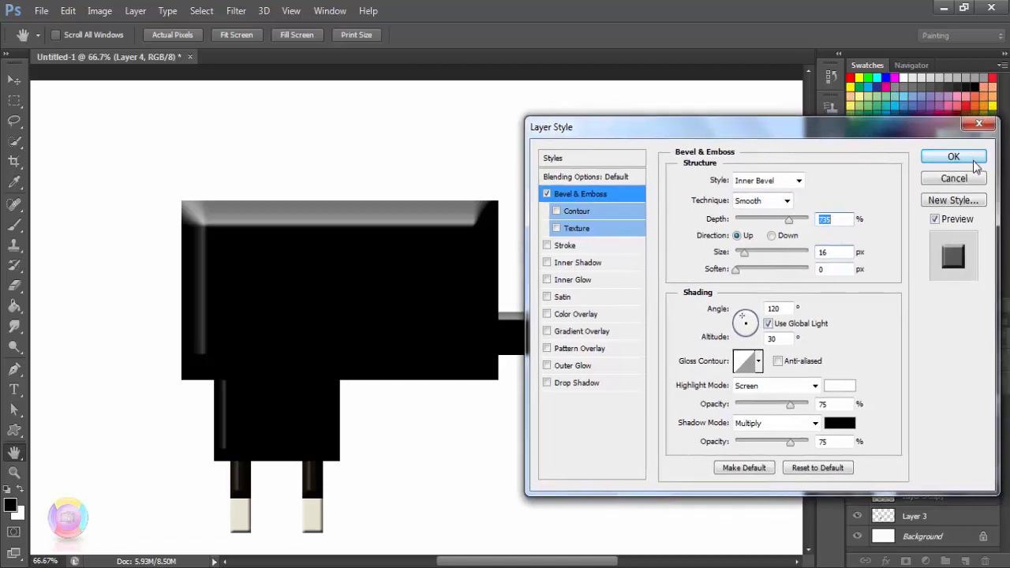
left_click(956, 158)
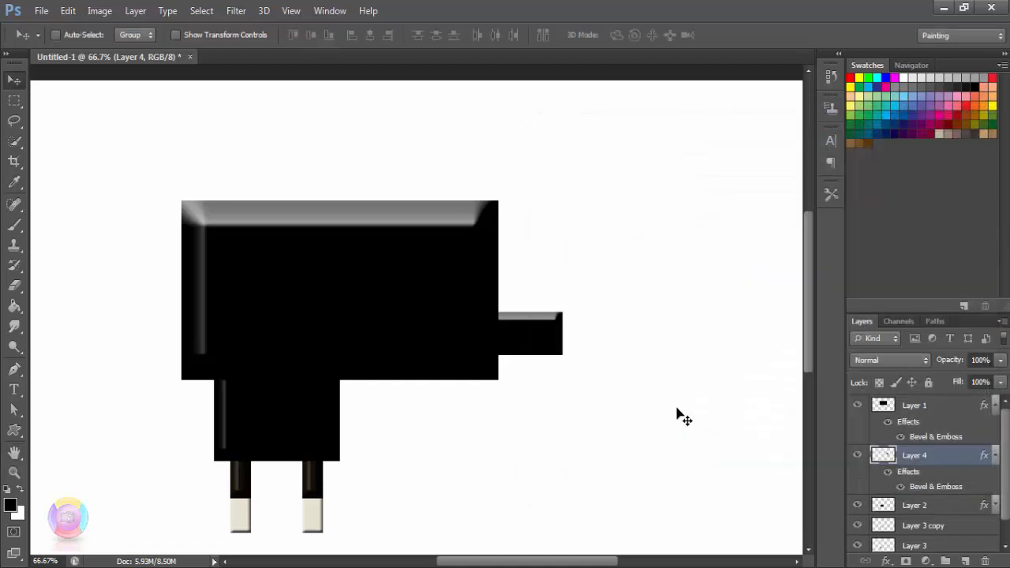
Transform the small beveled block so it sits further into the large block's right edge and stands slightly taller.
key("ctrl+plus")
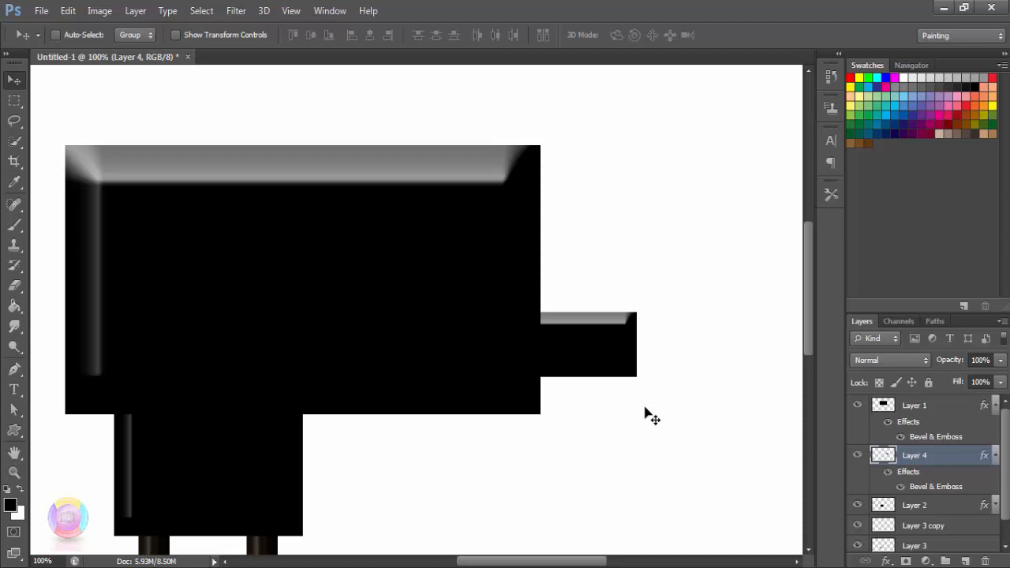
key("ctrl+t")
left_click_drag(615, 352, 593, 348)
left_click_drag(568, 309, 568, 305)
left_click_drag(587, 362, 588, 368)
left_click(745, 35)
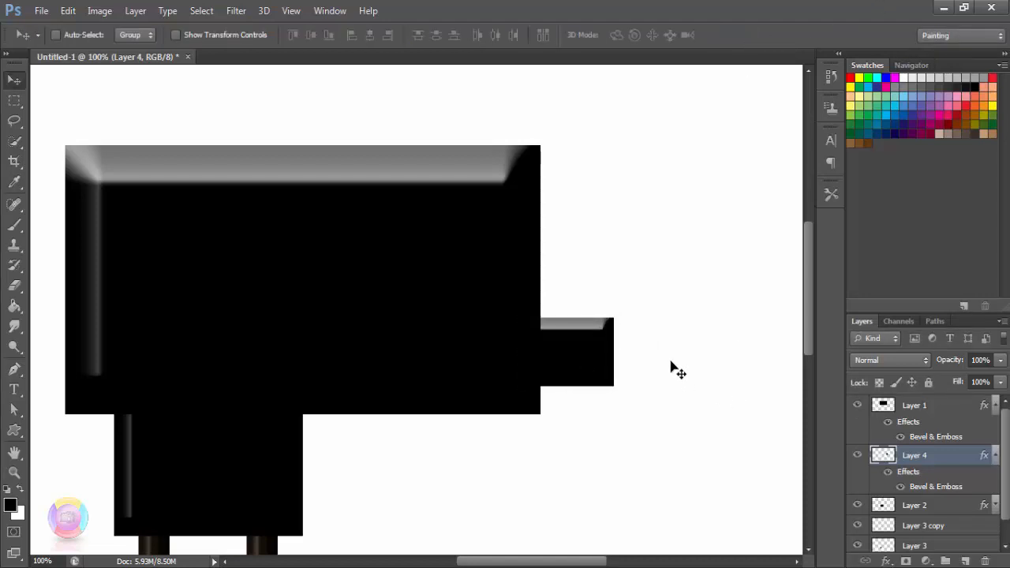
Stretch the small beveled block upward to 113.64% height, and in a second transform downward to 109% height.
key("ctrl+t")
left_click_drag(570, 312, 570, 303)
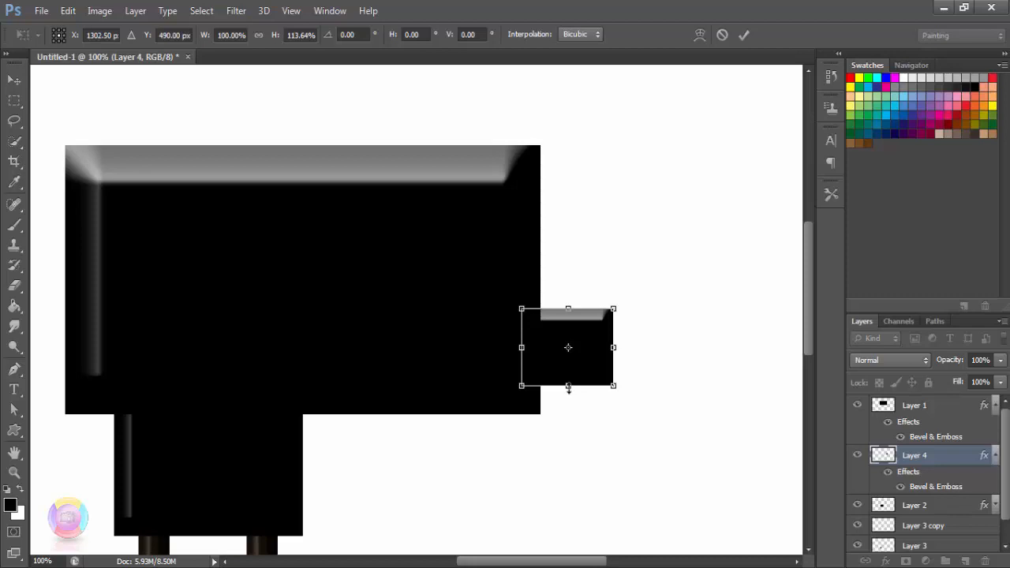
left_click_drag(569, 389, 569, 390)
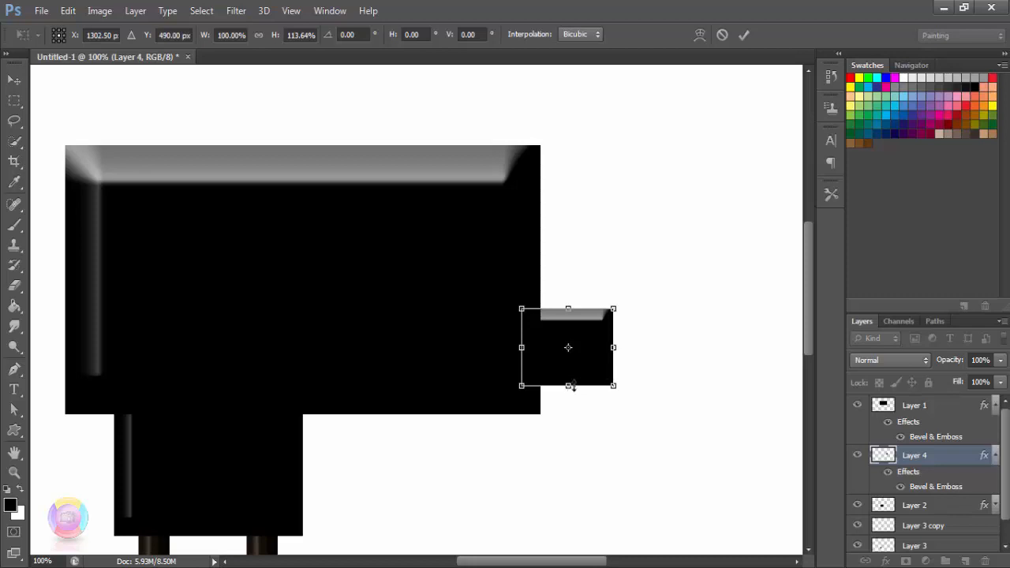
left_click(744, 36)
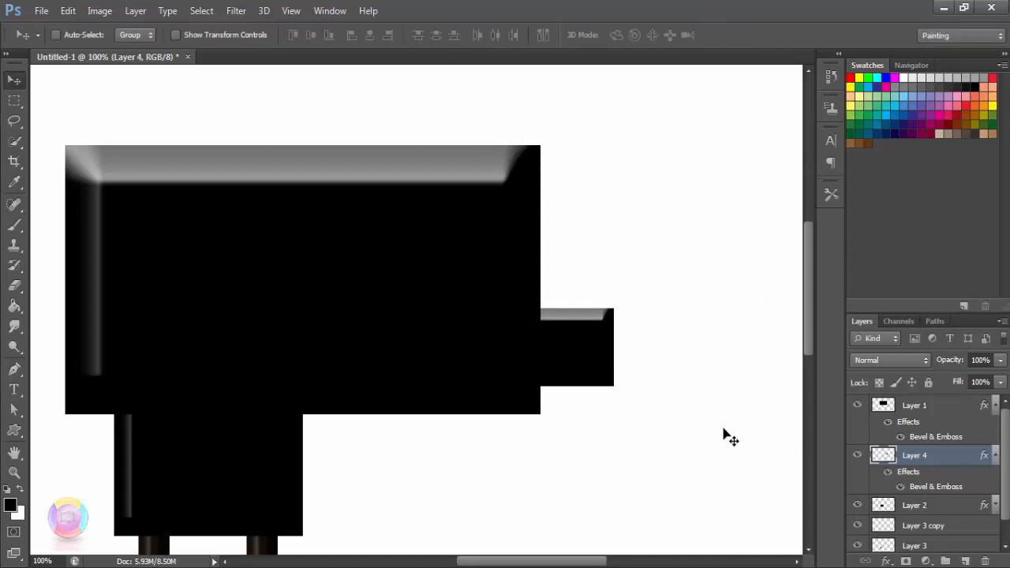
key("ctrl+t")
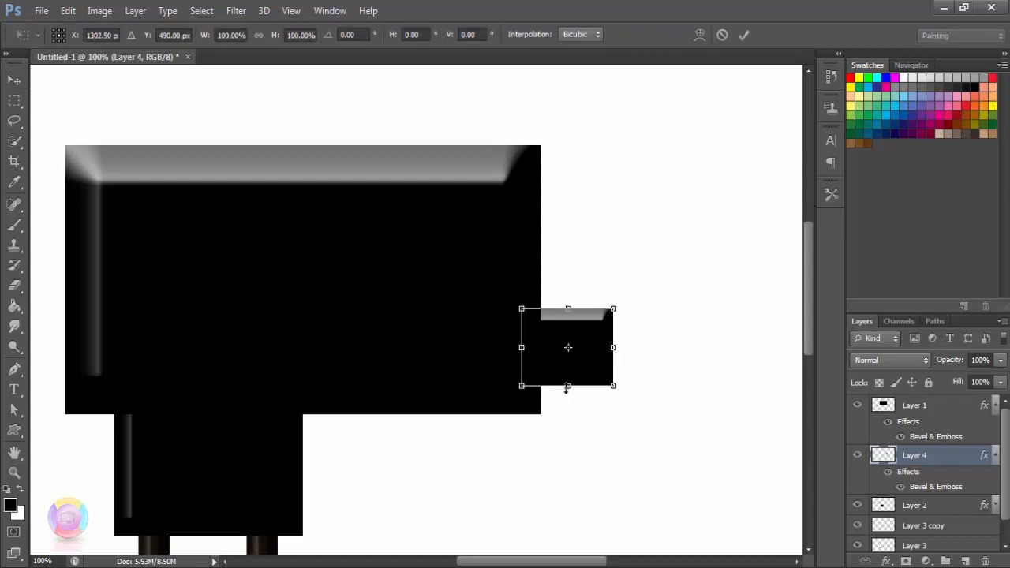
left_click_drag(568, 388, 566, 397)
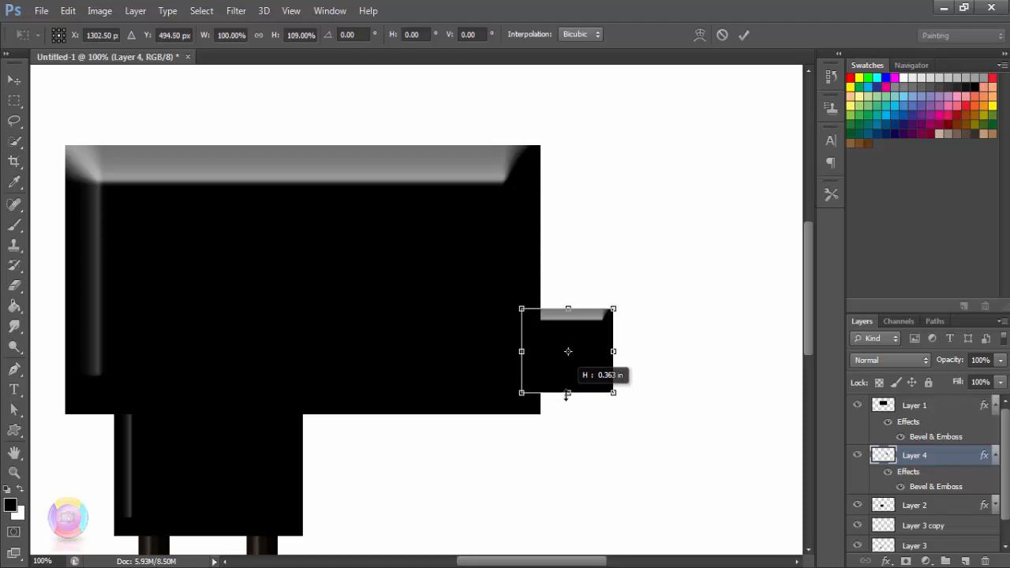
left_click(744, 35)
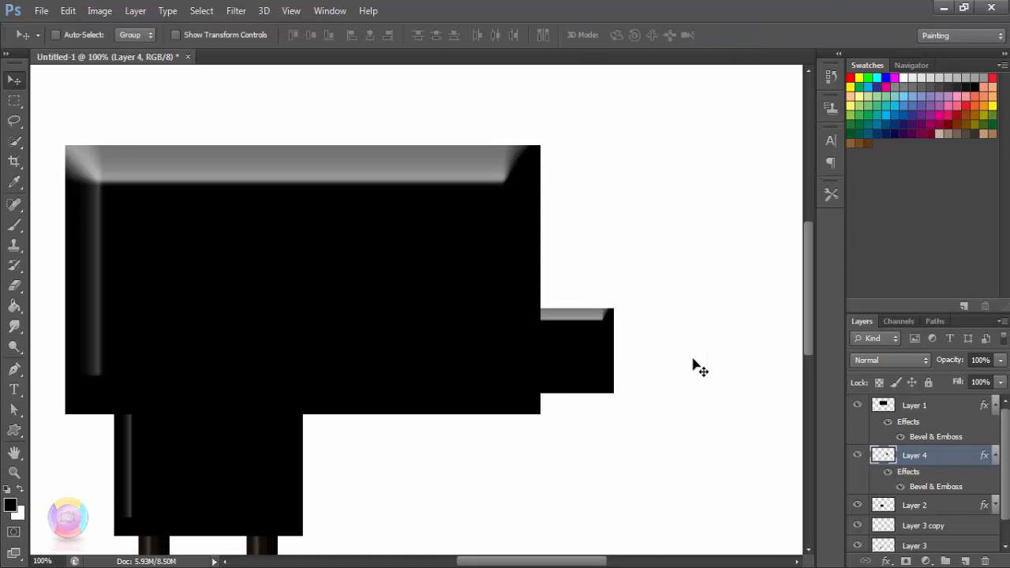
Duplicate Layer 4, shift the copy to the right so it extends past the original, and place its layer below Layer 4.
left_click(996, 456)
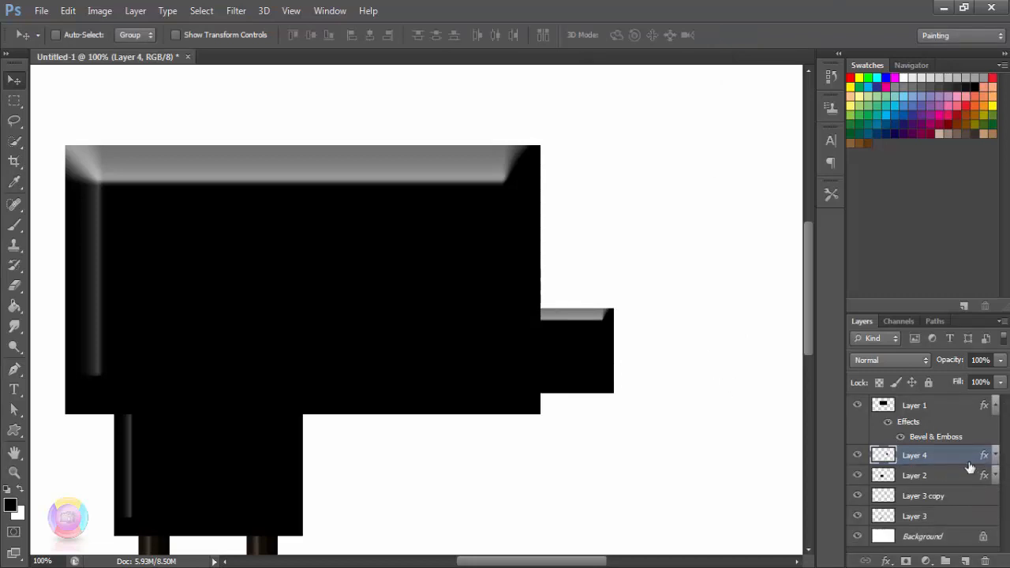
key("ctrl+j")
left_click_drag(677, 392, 734, 394)
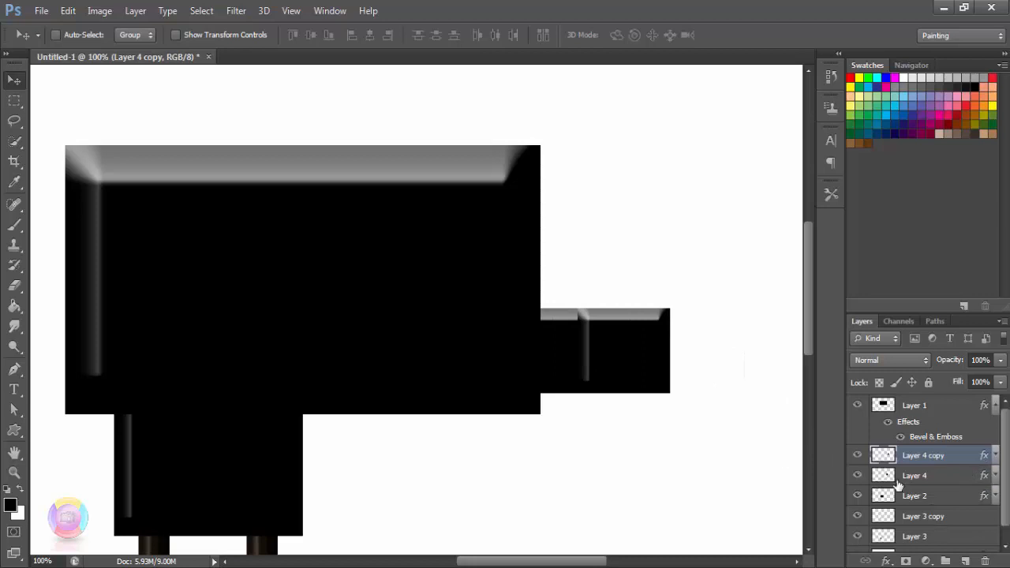
left_click_drag(883, 456, 888, 478)
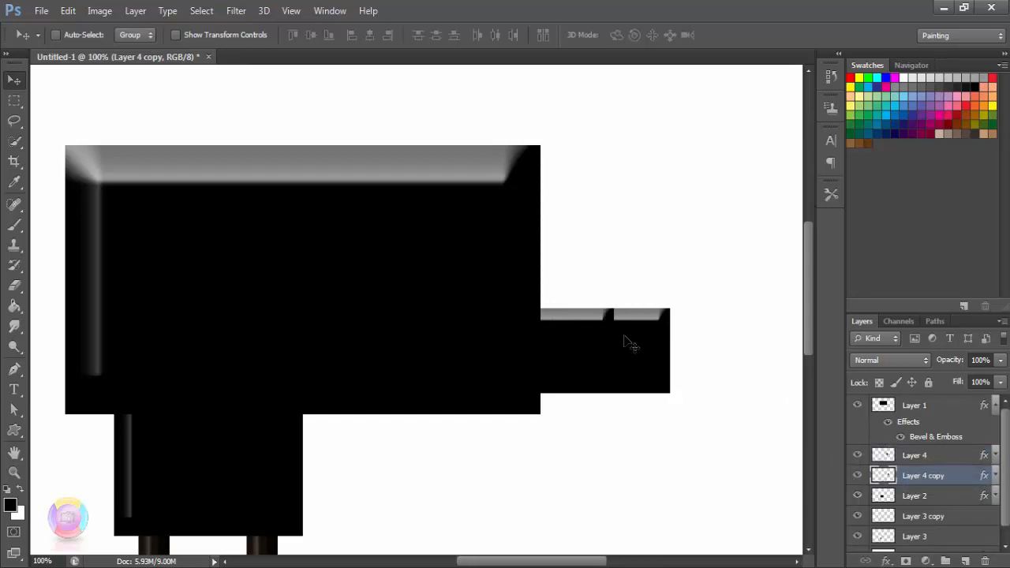
Scale the copied end block to 76.15% height, roughly centered on the original's height, and narrow it from its right side.
key("ctrl+t")
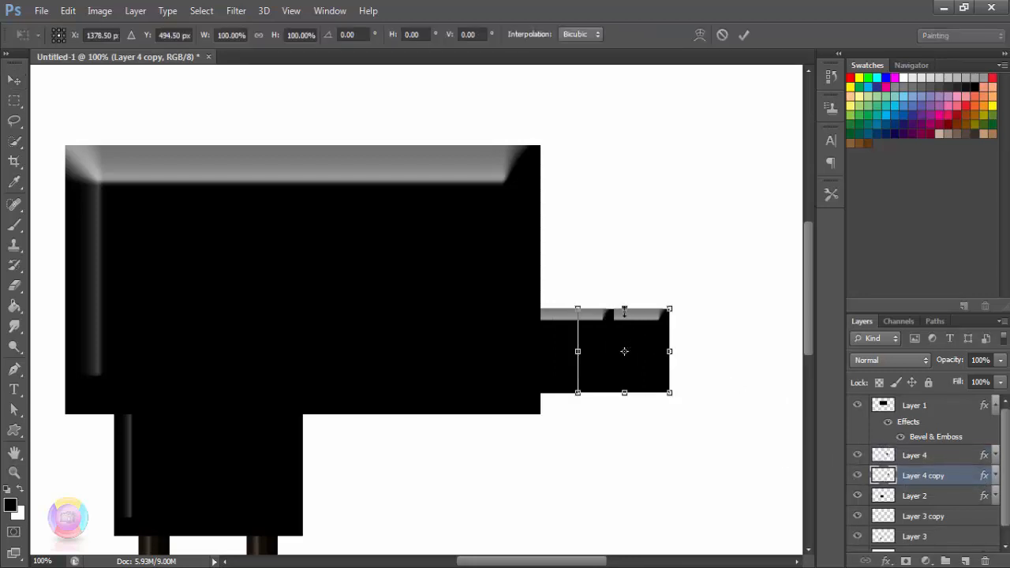
mouse_move(624, 310)
left_mouse_down()
mouse_move(624, 327)
mouse_move(624, 316)
left_mouse_up()
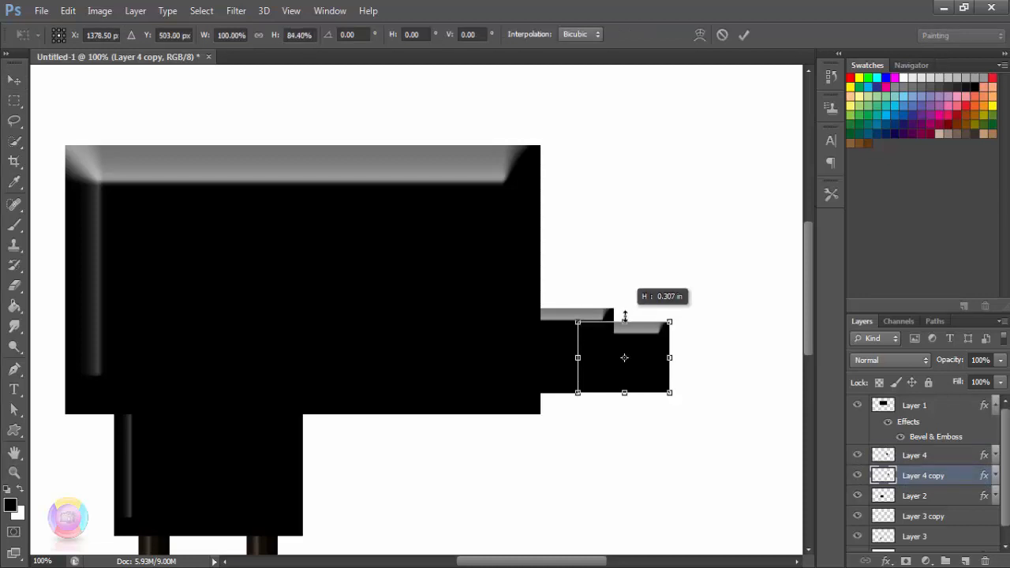
left_click_drag(625, 385, 625, 378)
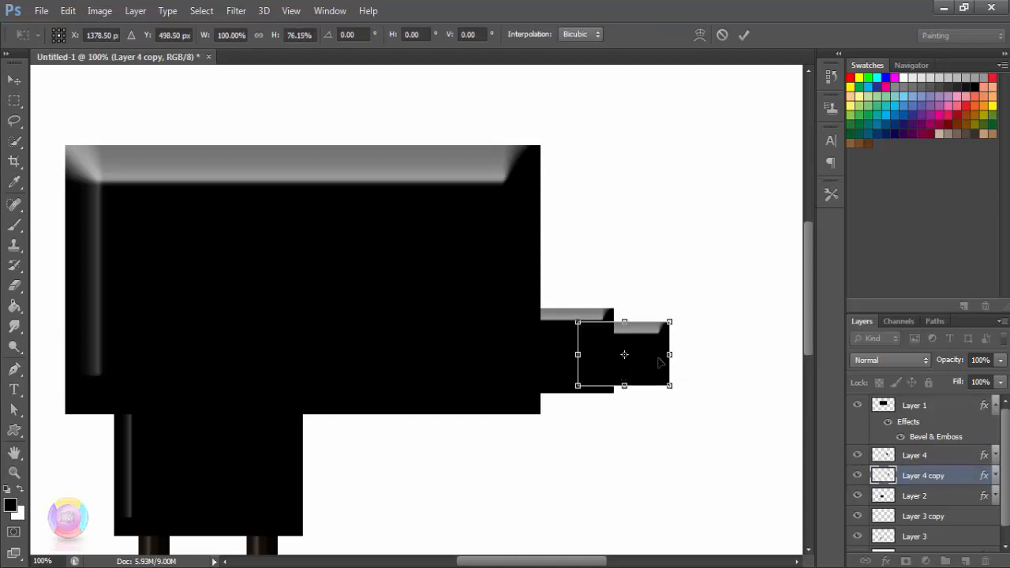
left_click_drag(670, 354, 656, 354)
left_click(746, 32)
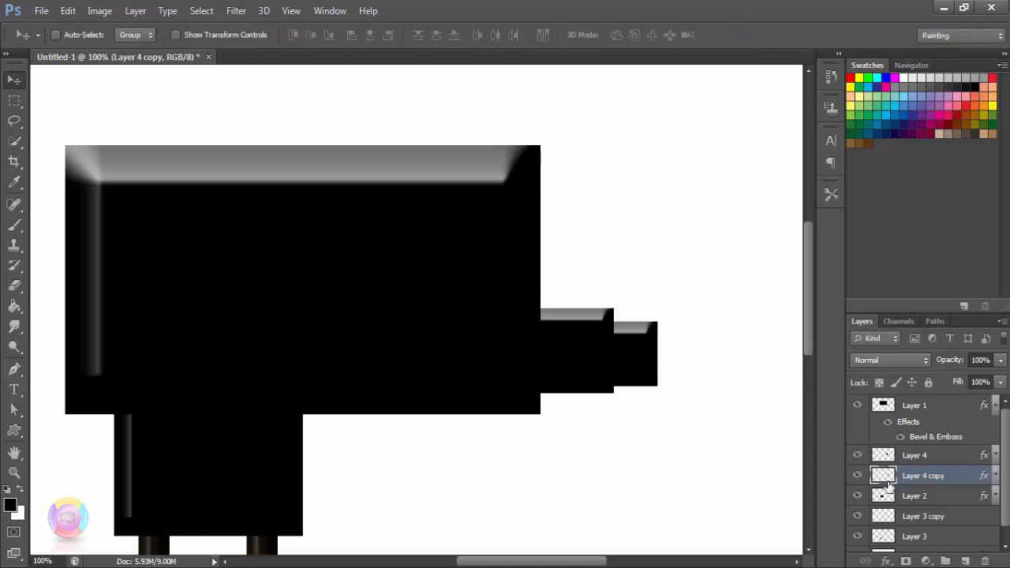
Duplicate Layer 4 copy, shift the duplicate to the right so it extends past the connector, and place its layer below Layer 4 copy.
key("ctrl+j")
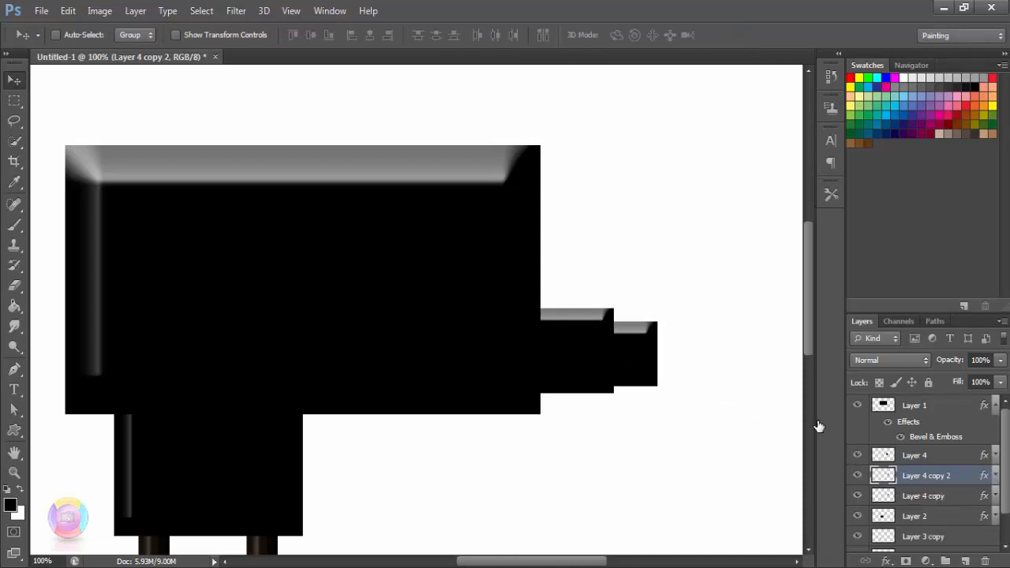
left_click_drag(711, 397, 757, 401)
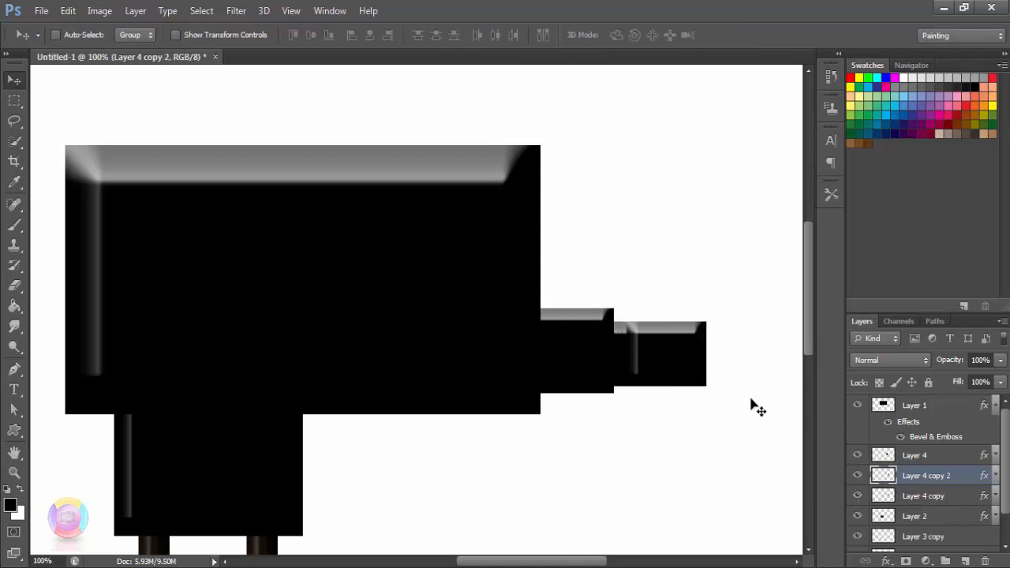
key("ctrl+t")
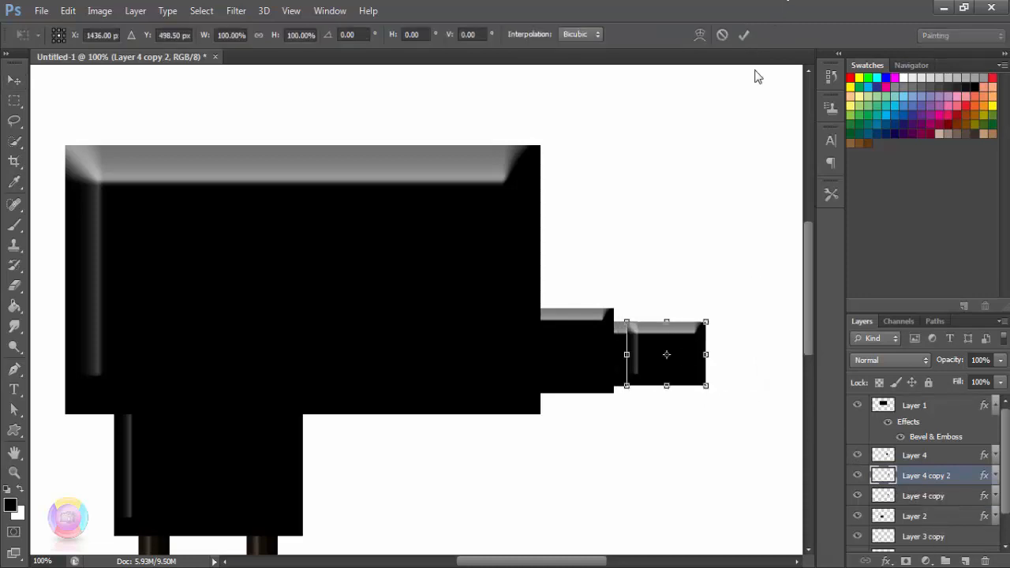
left_click(743, 38)
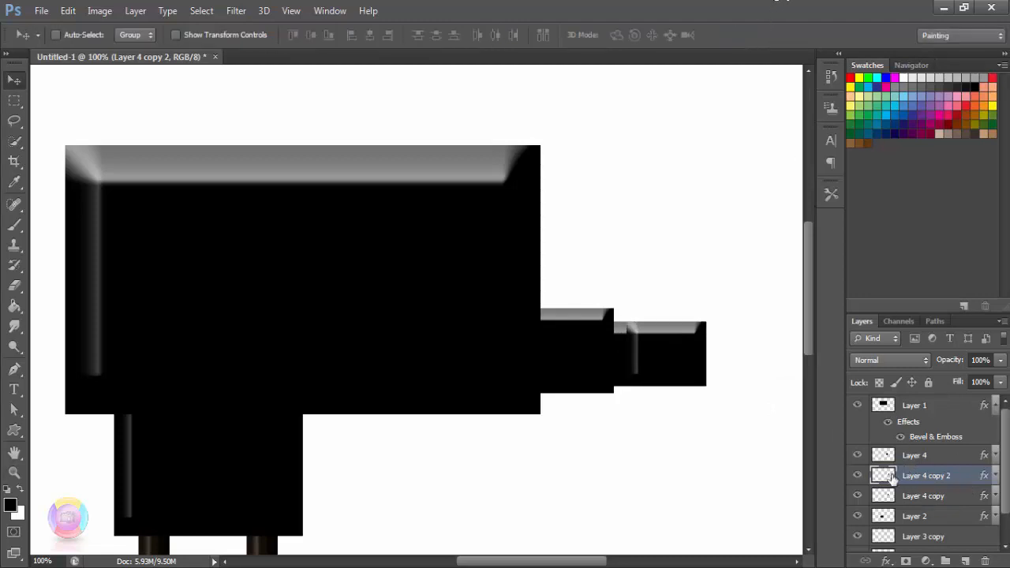
left_click_drag(890, 480, 884, 505)
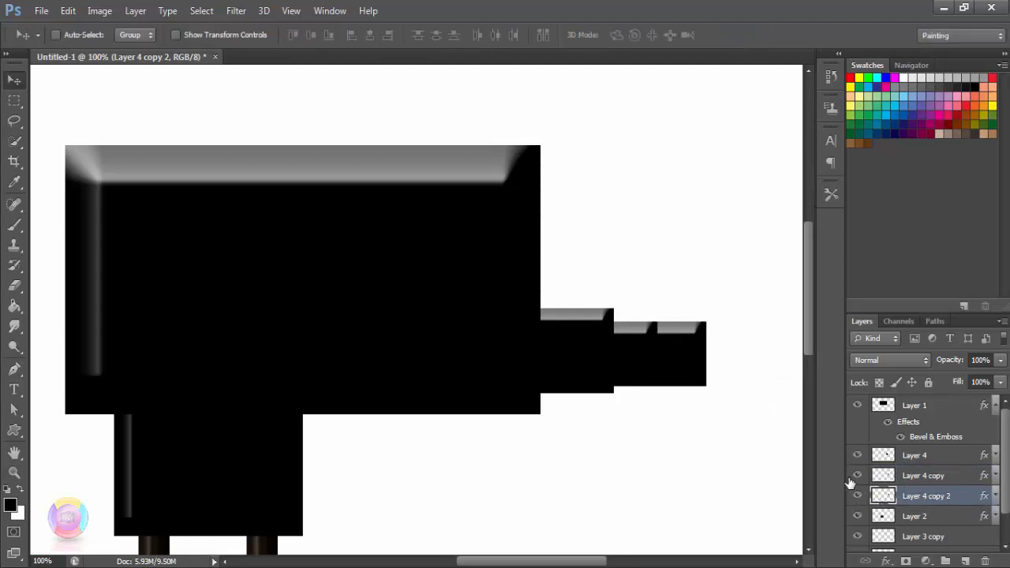
Scale the new end block to 68.67% height and 89.81% width, roughly centered vertically on the block before it.
key("ctrl+t")
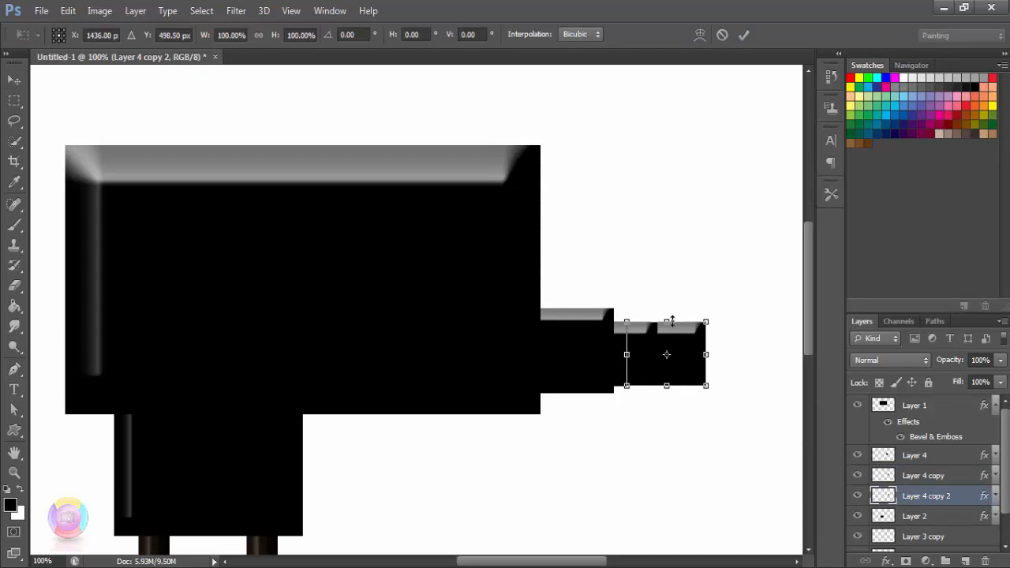
left_click_drag(666, 322, 667, 333)
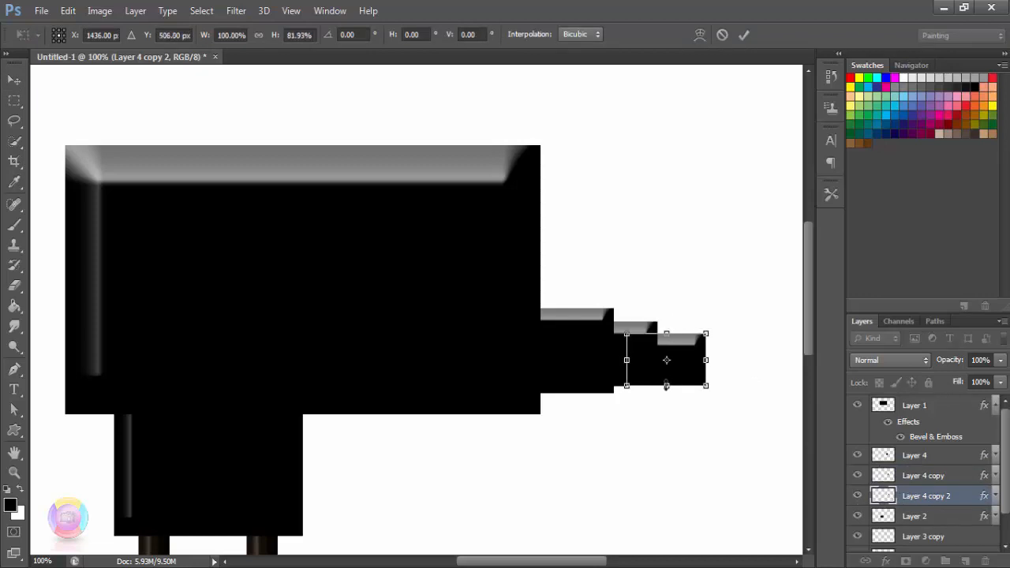
left_click_drag(667, 381, 699, 356)
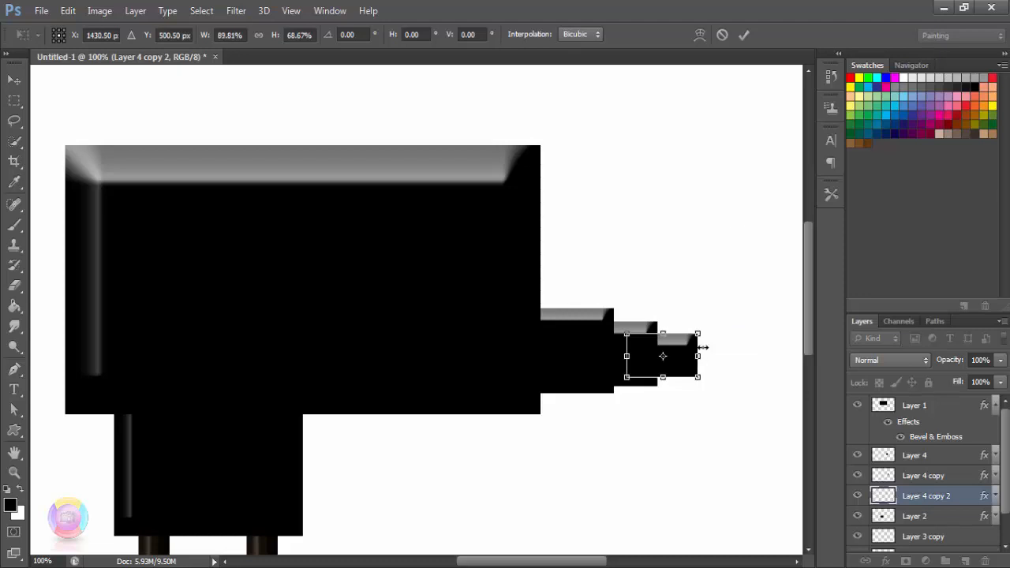
left_click(743, 34)
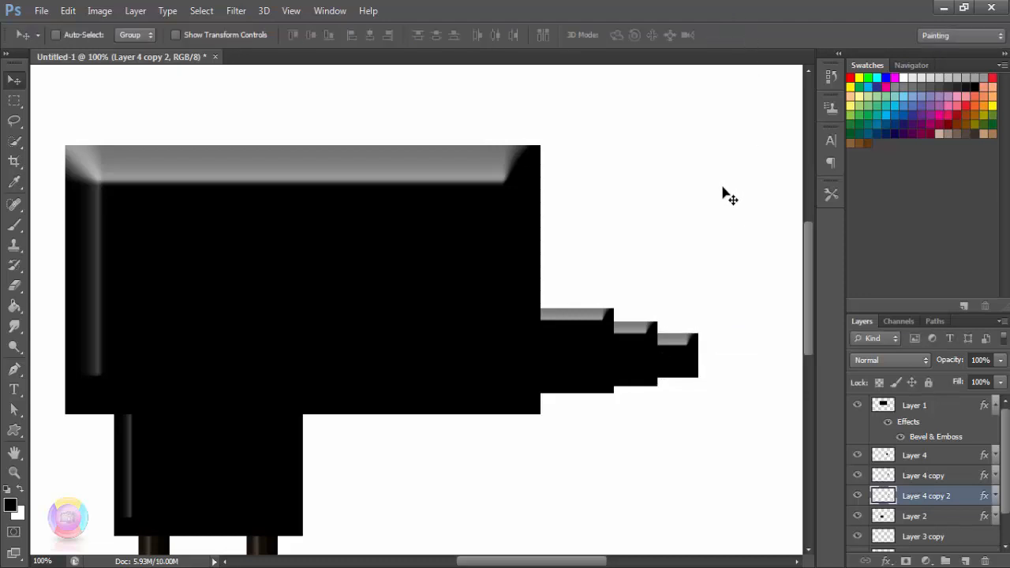
Examine the three-step connector in the whole drawing and at closer range.
key("ctrl+minus")
key("ctrl+minus")
key("ctrl+minus")
key("ctrl+minus")
key("ctrl+minus")
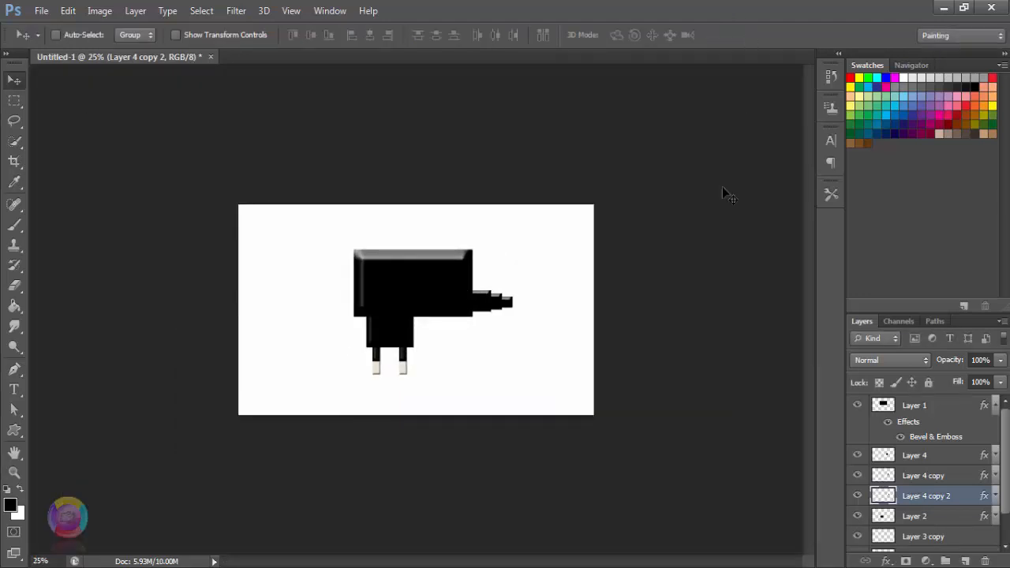
key("ctrl+minus")
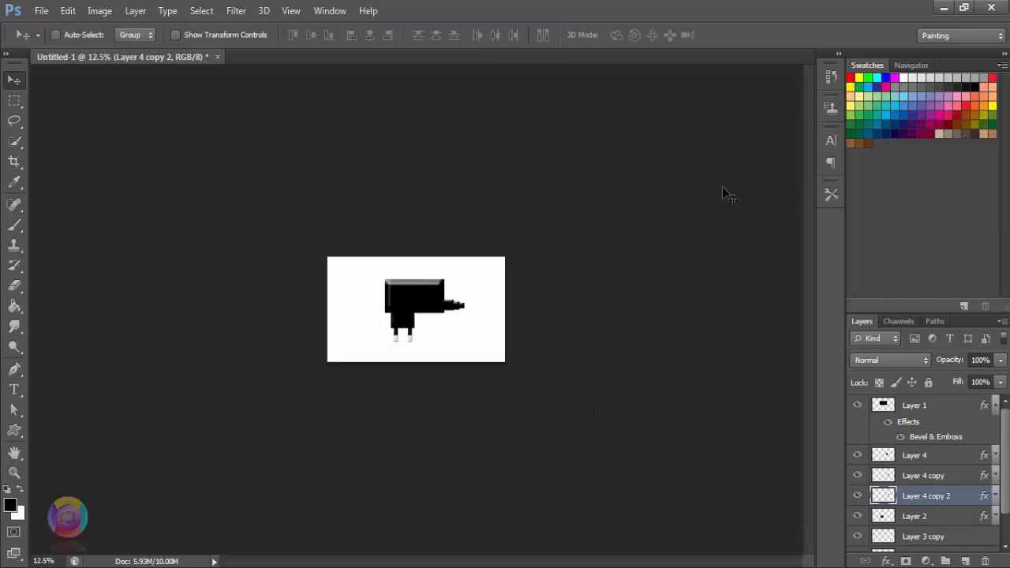
key("ctrl+plus")
key("ctrl+plus")
key("ctrl+plus")
key("ctrl+plus")
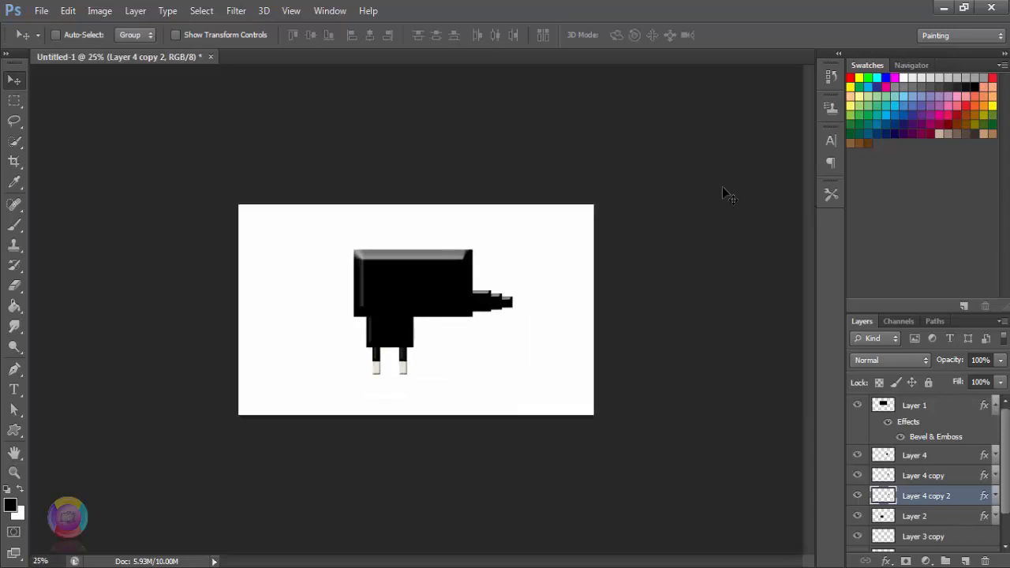
key("ctrl+plus")
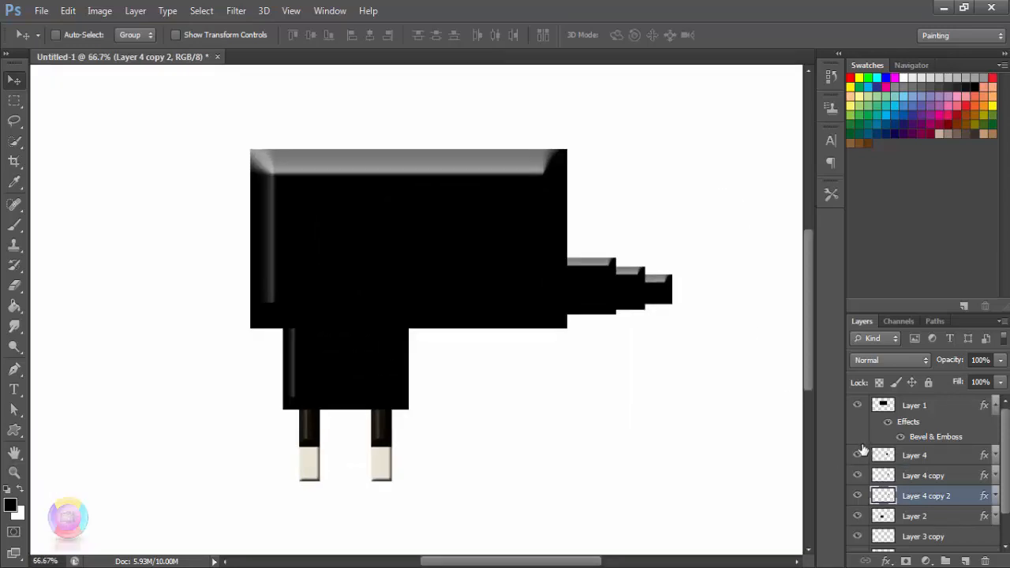
Merge Layer 4, Layer 4 copy and Layer 4 copy 2 into one connector layer and check it by toggling its visibility.
left_click(913, 455, "ctrl")
left_click(919, 475, "ctrl")
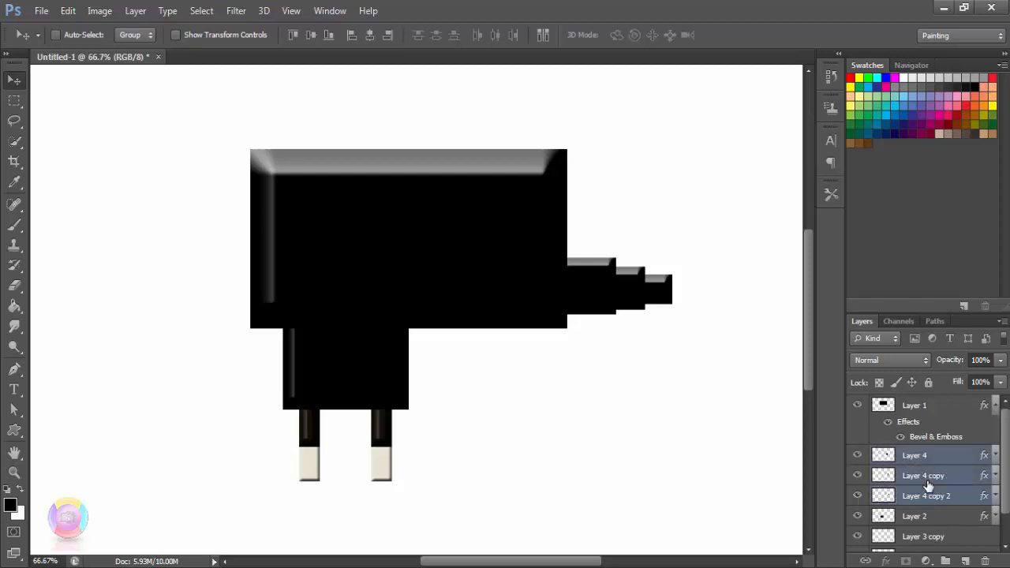
right_click(919, 475)
left_click(671, 395)
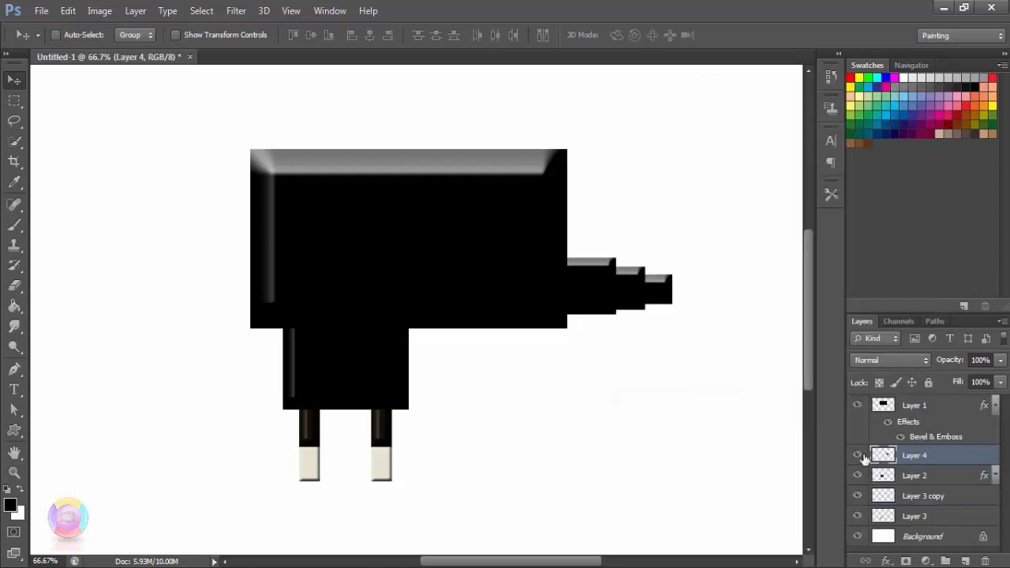
left_click(858, 455)
left_click(858, 456)
Move the merged connector further into the large block and slightly down, to X 1332.50 px and Y 500.50 px.
key("ctrl+t")
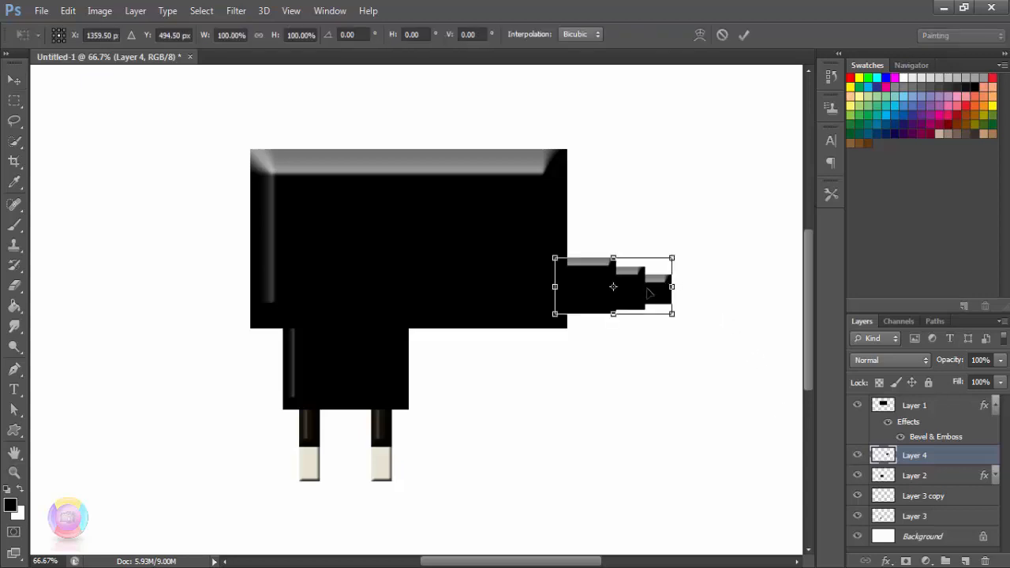
left_click_drag(643, 294, 633, 296)
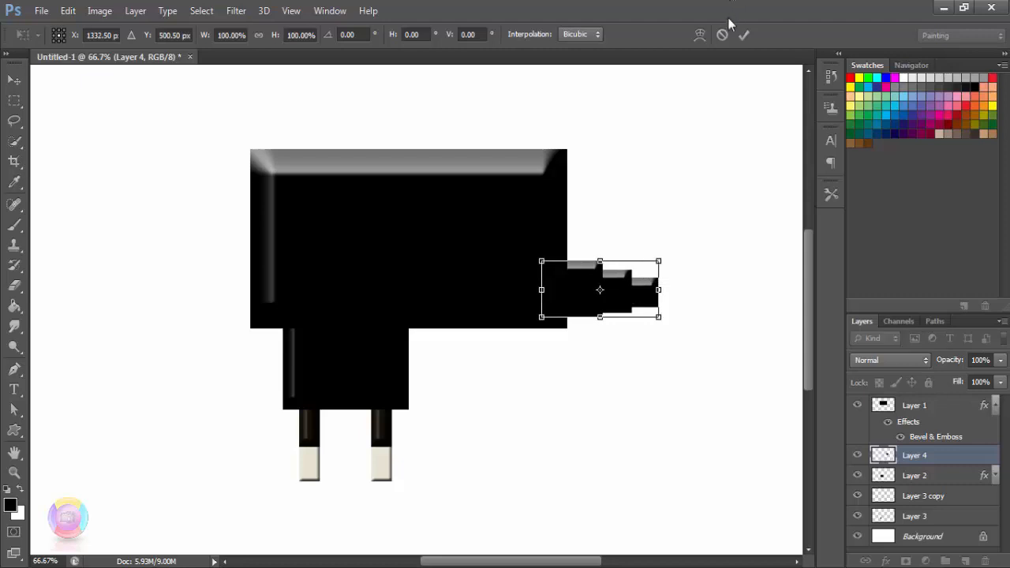
left_click(744, 34)
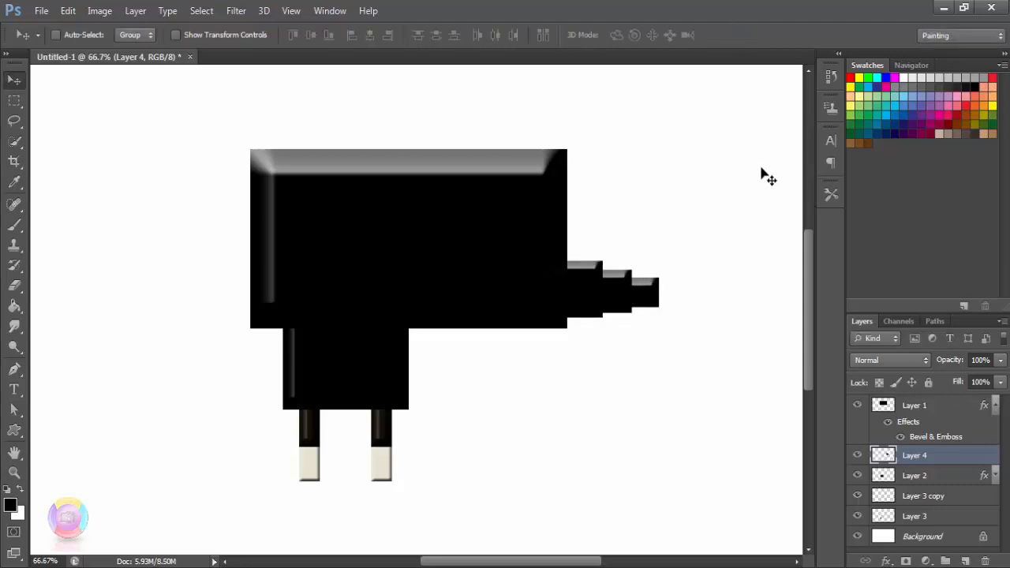
Move the connector up by about 0.05 in along the large block's right edge.
key("ctrl+minus")
key("ctrl+minus")
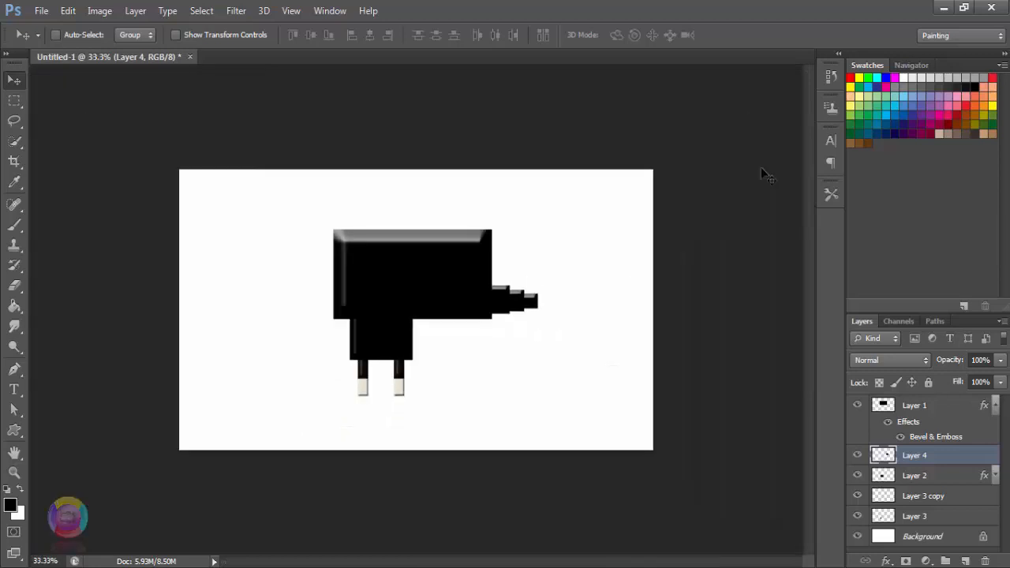
key("ctrl+minus")
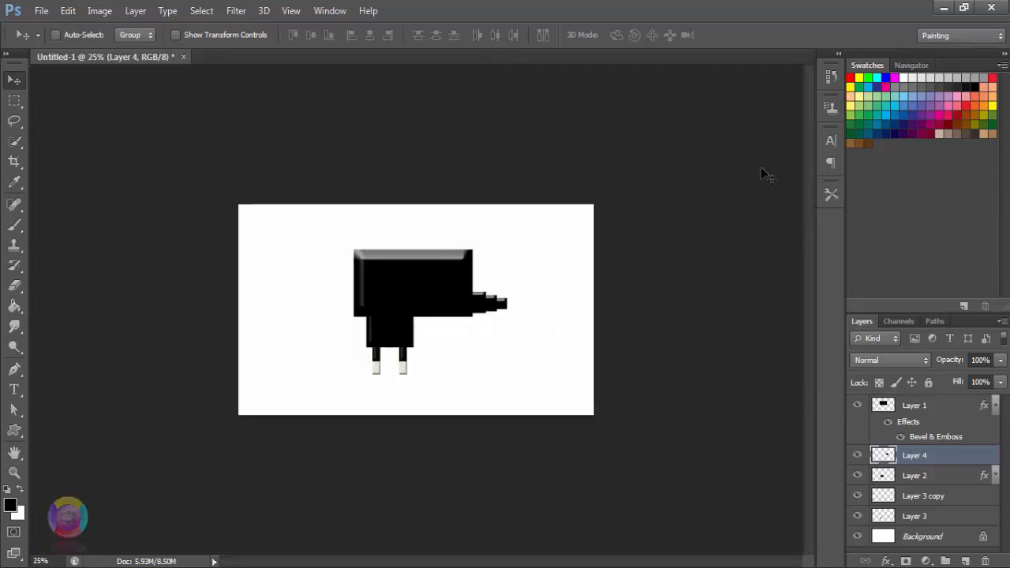
key("ctrl+minus")
key("ctrl+plus")
key("ctrl+plus")
key("ctrl+plus")
key("ctrl+plus")
key("ctrl+plus")
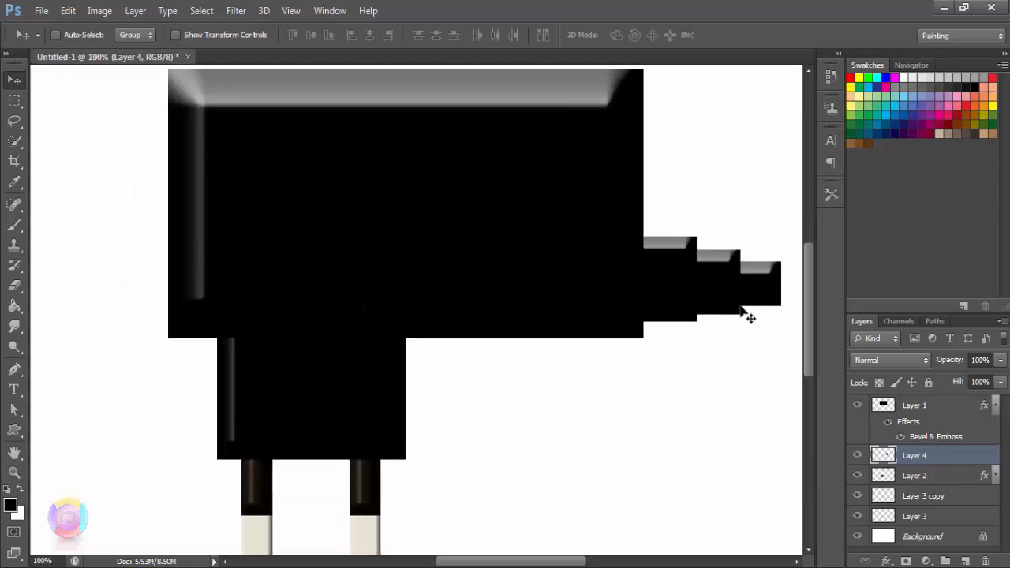
left_click_drag(730, 302, 731, 290)
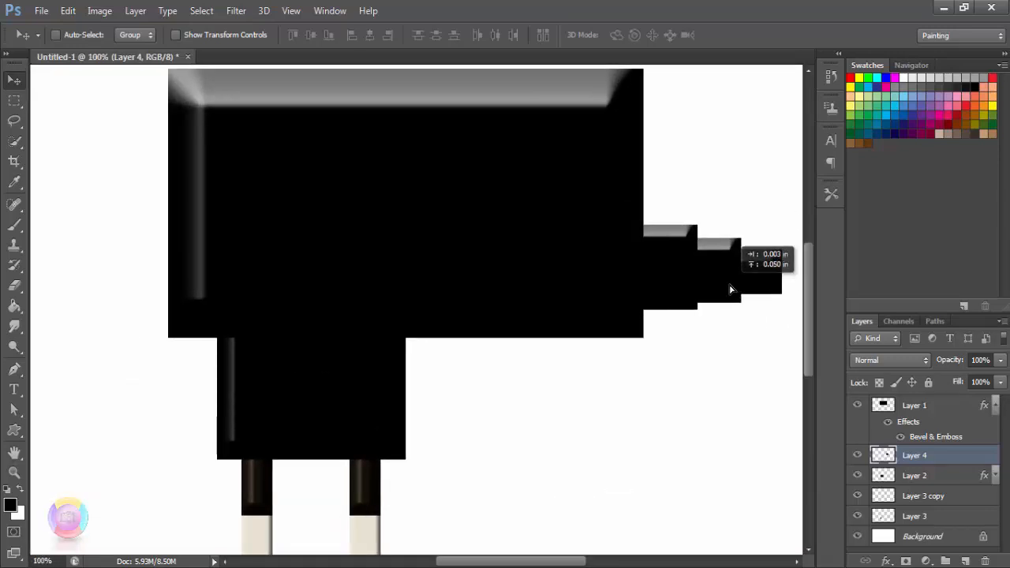
left_click_drag(716, 387, 593, 416)
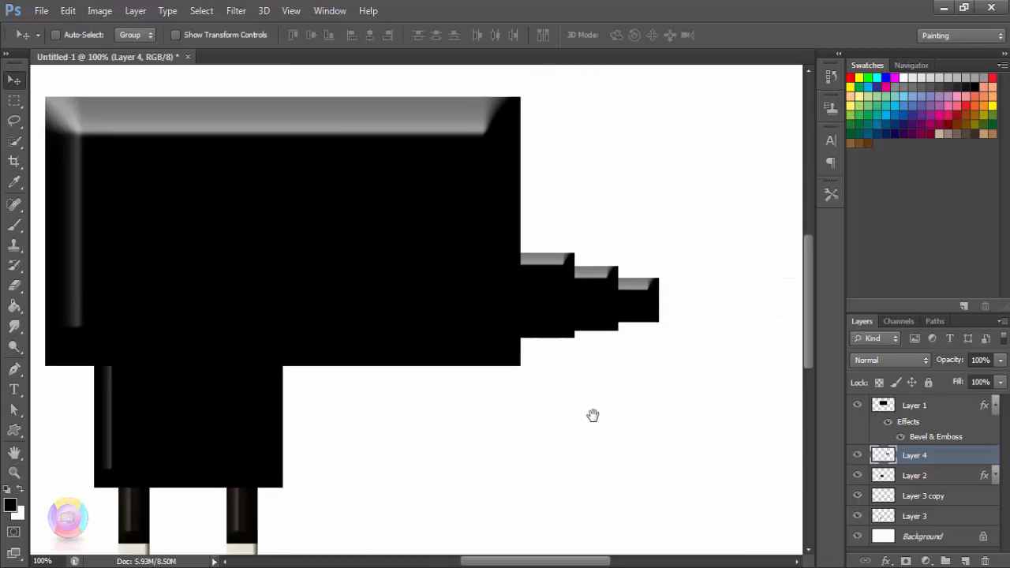
Examine the adapter's overall proportions and the connector's placement at several magnifications.
right_click(915, 462)
left_click(462, 490)
scroll(545, 477, "up", 2)
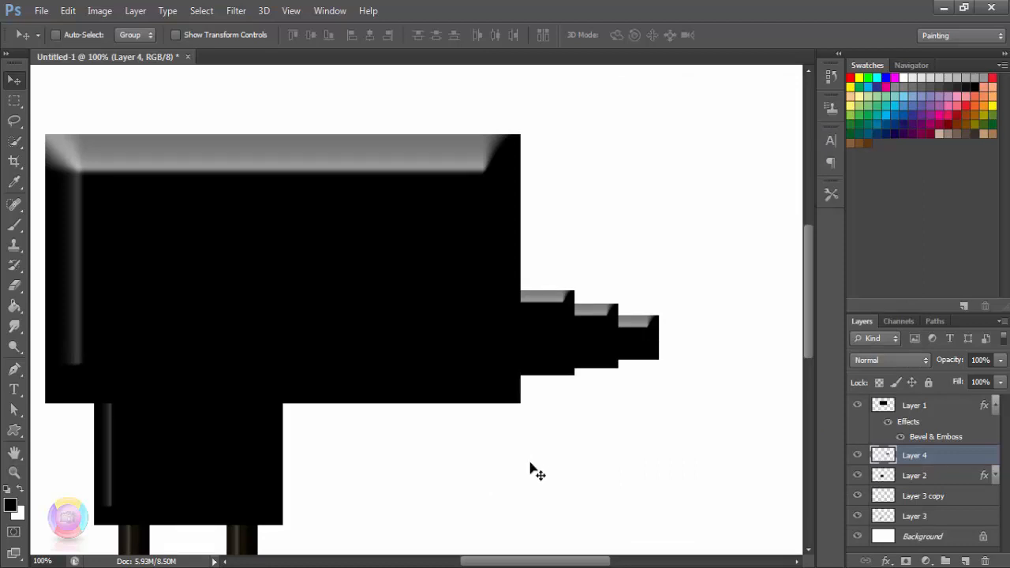
scroll(530, 463, "down", 5)
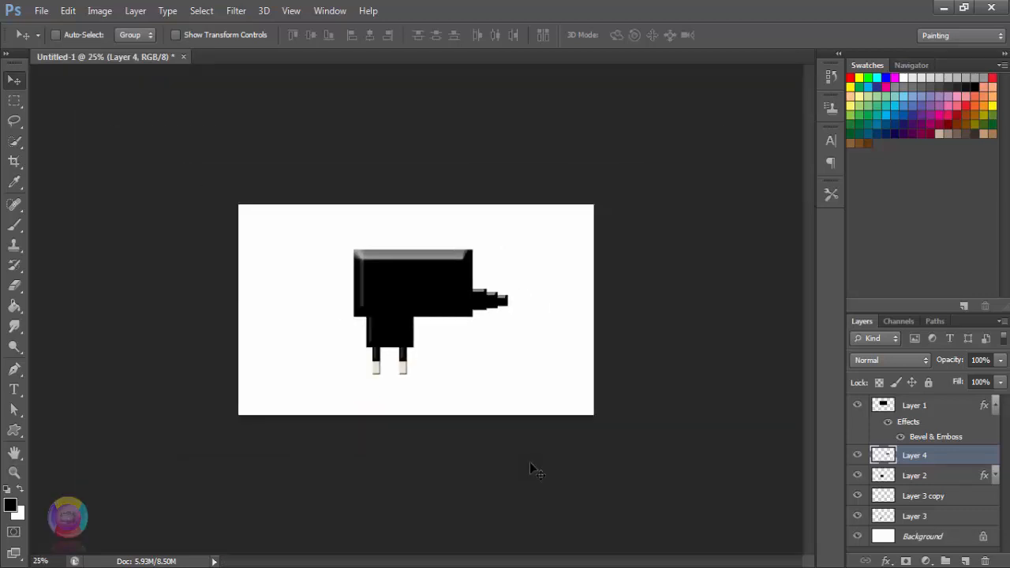
scroll(530, 463, "down", 1)
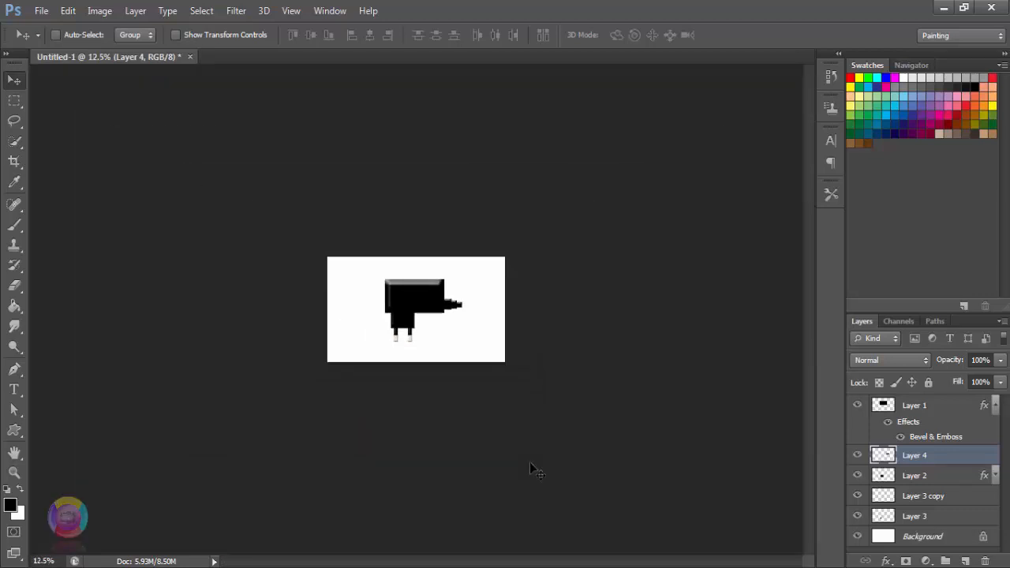
scroll(529, 463, "up", 3)
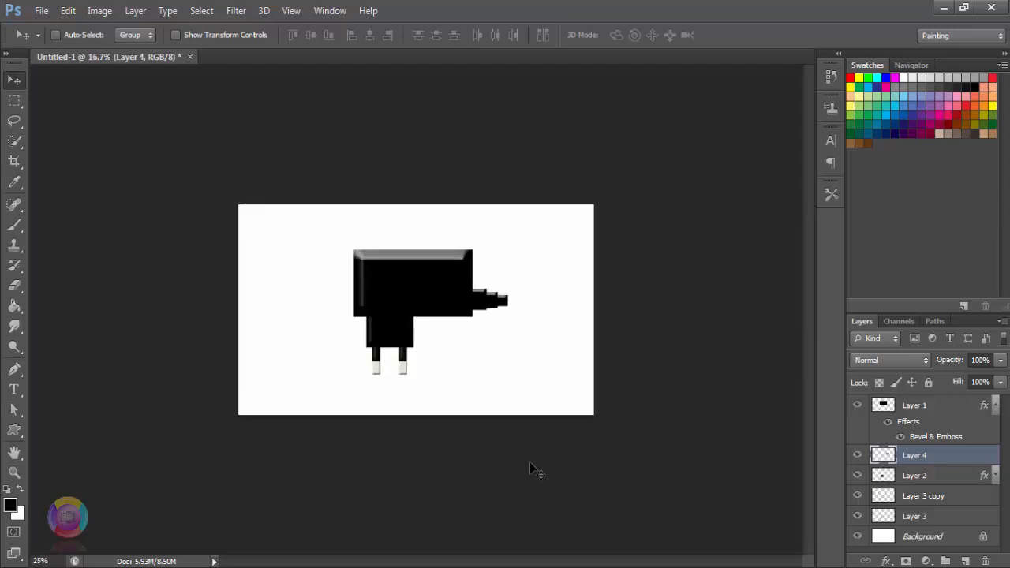
scroll(653, 365, "down", 3)
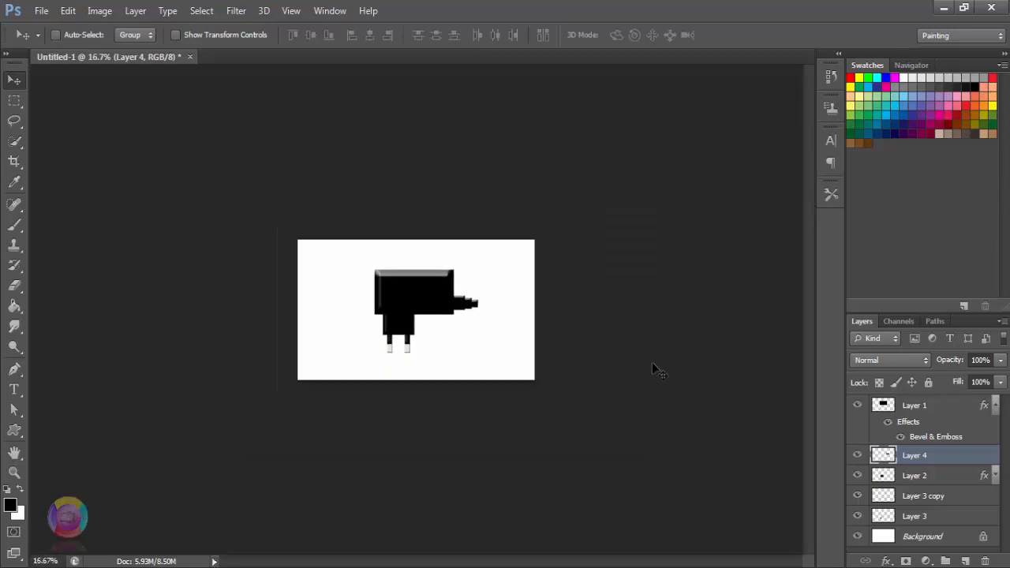
scroll(652, 366, "up", 2)
scroll(653, 365, "up", 1)
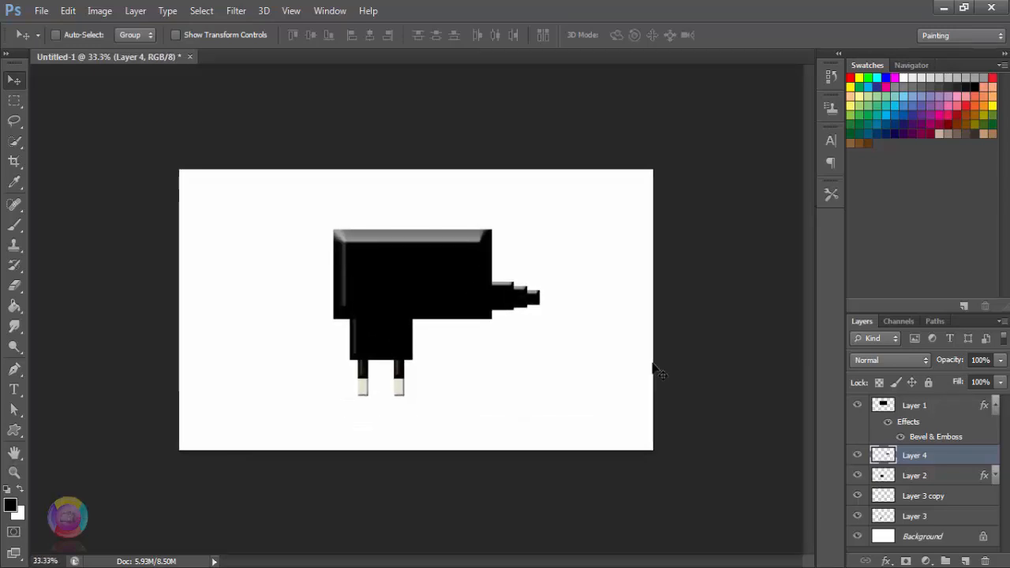
Toggle the visibility of Layer 1, Layer 4, Layer 2, Layer 3 copy and Layer 3 in turn to check each part.
left_click(859, 406)
left_click(859, 406)
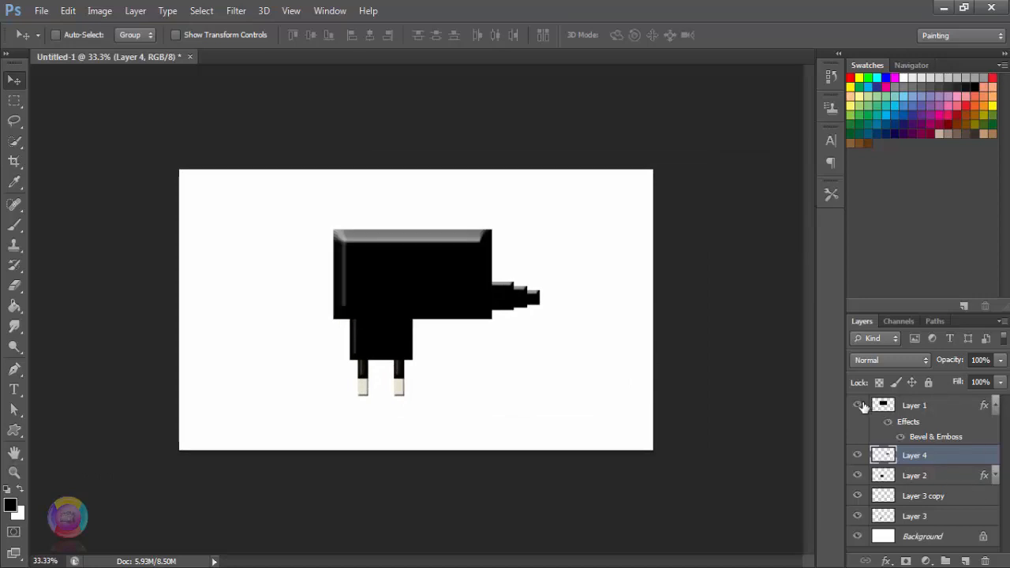
left_click(858, 455)
left_click(858, 455)
left_click(859, 476)
left_click(858, 477)
left_click(858, 496)
left_click(859, 496)
left_click(859, 517)
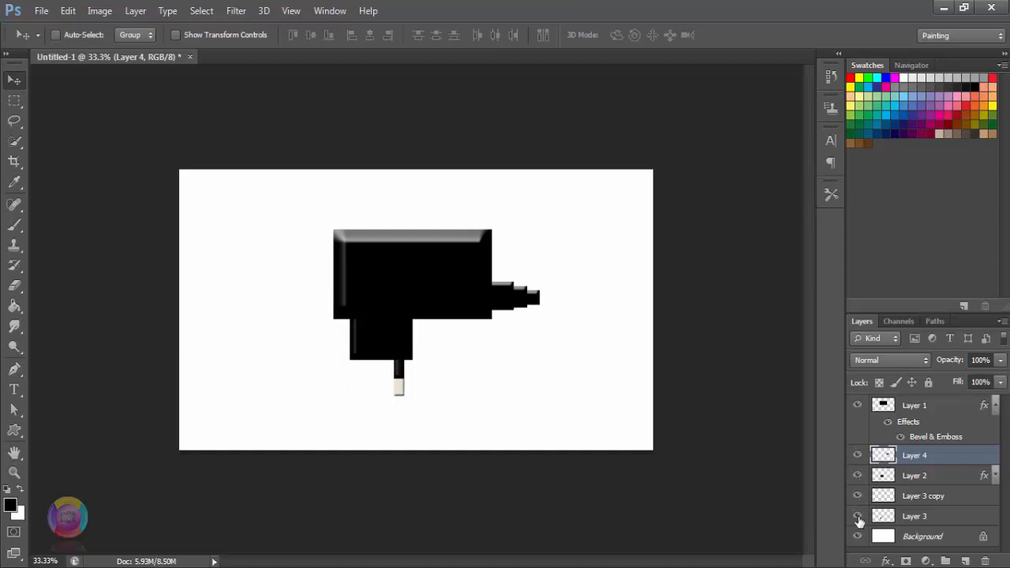
left_click(859, 518)
Merge all adapter layers from Layer 1 to Layer 3 into one layer, check its visibility, and hide the Background layer.
left_click(942, 517, "ctrl")
left_click(932, 477, "shift")
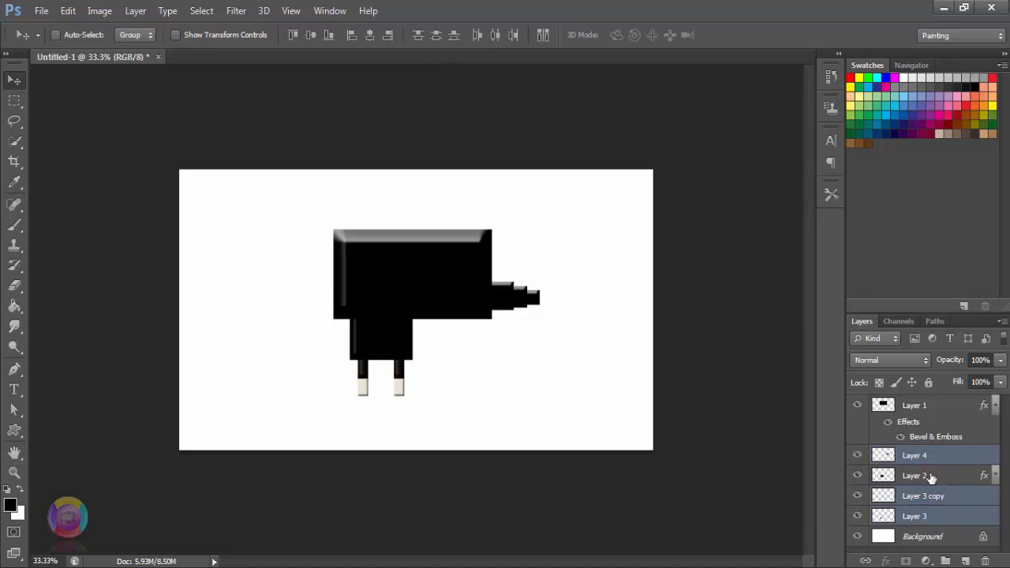
left_click(925, 412, "shift")
right_click(927, 414)
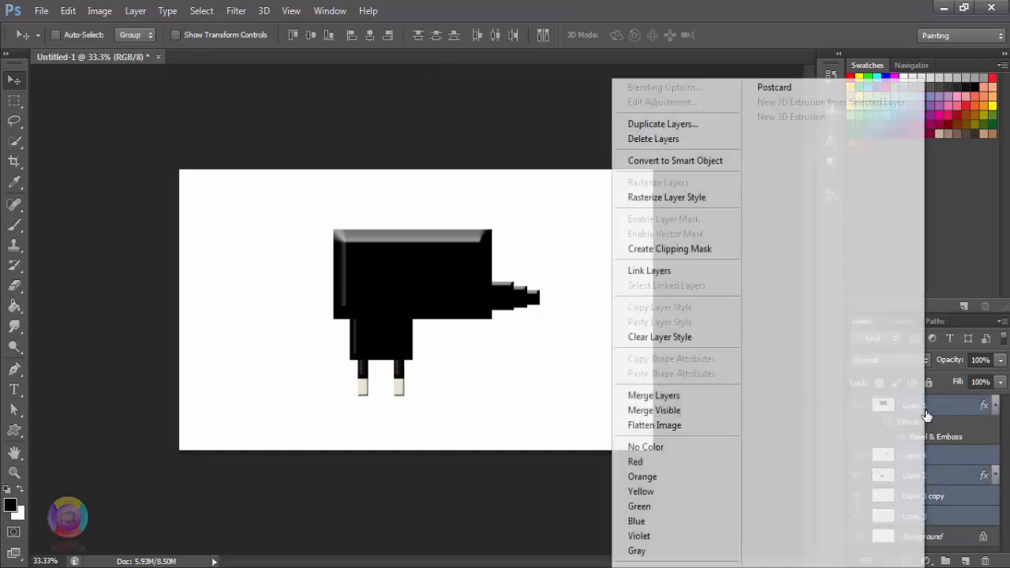
left_click(653, 395)
left_click(858, 405)
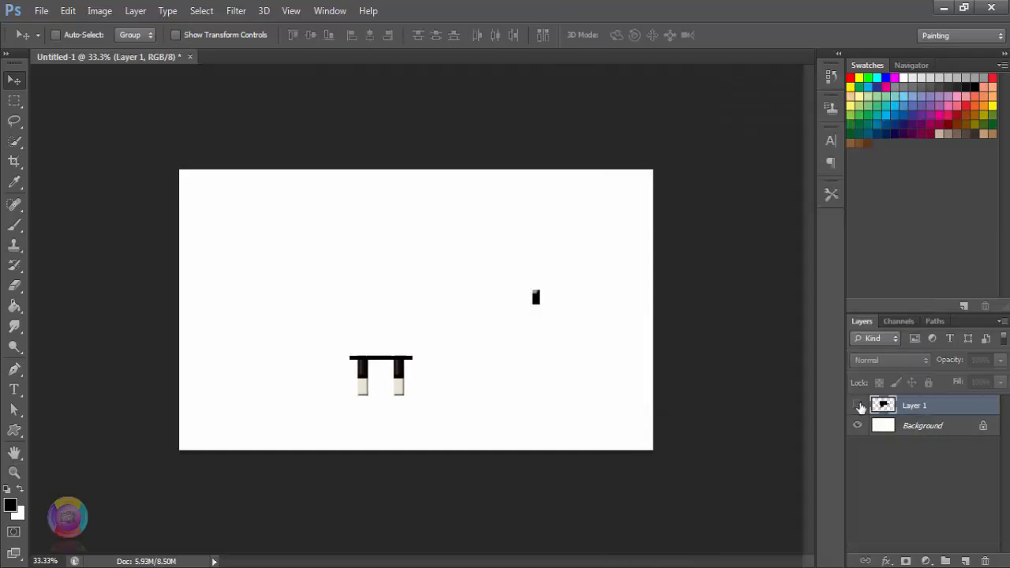
left_click(859, 405)
left_click(860, 427)
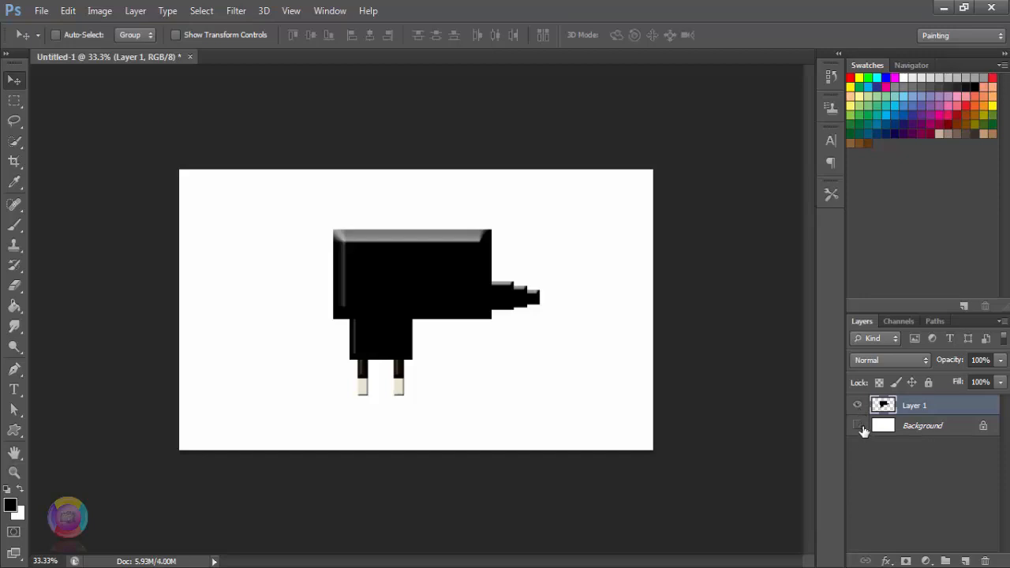
Show the Background layer again and convert it into a regular layer named Layer 0.
left_click(858, 426)
double_click(882, 428)
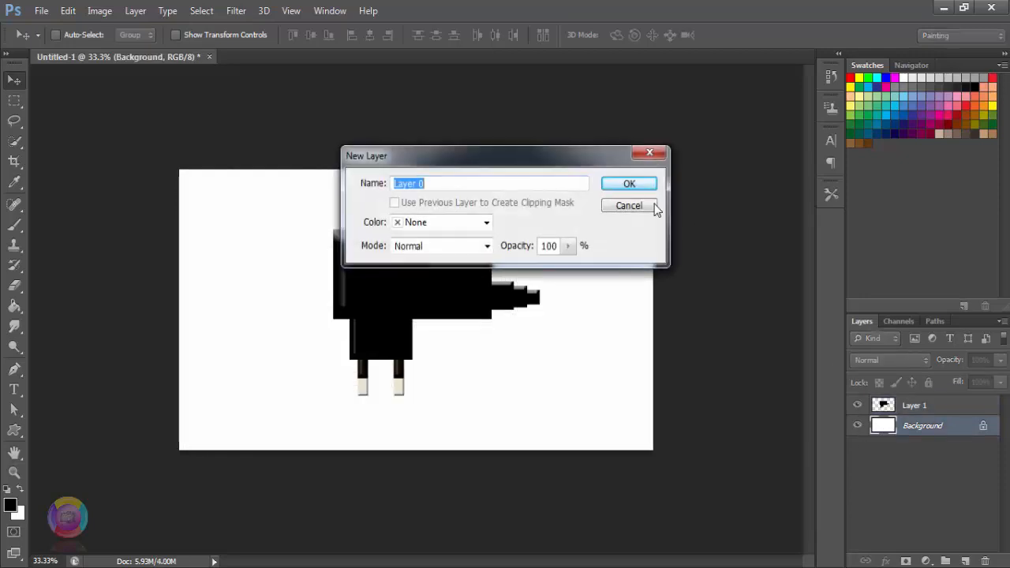
left_click(631, 186)
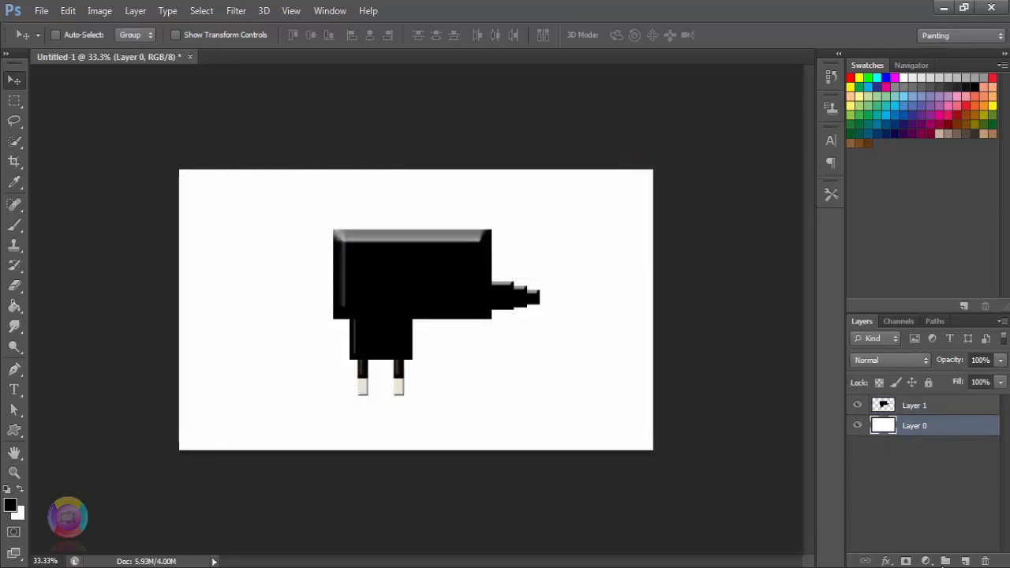
Add a gradient fill layer above Layer 0, with the gradient reversed and its scale at about 298%.
left_click(928, 561)
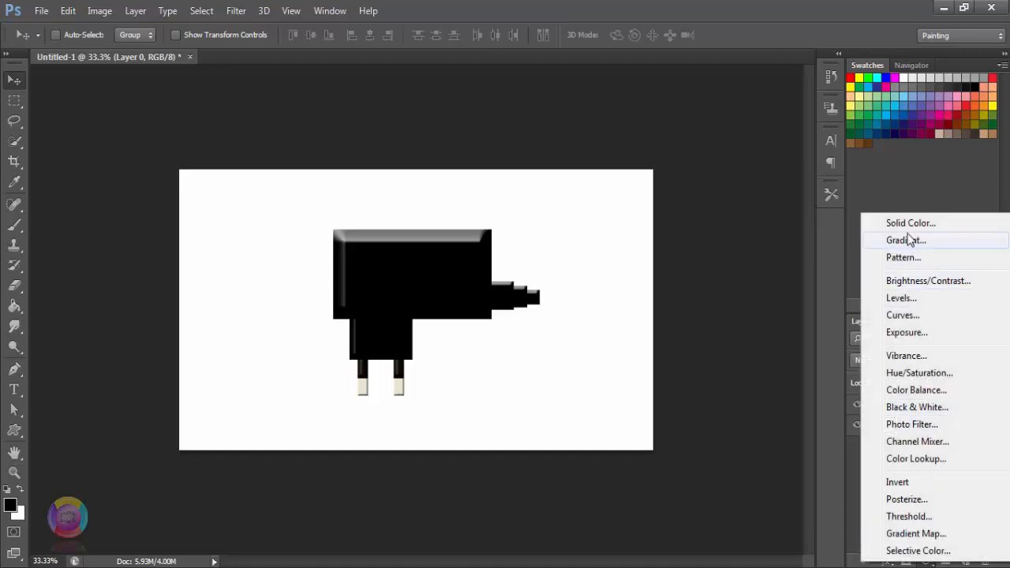
left_click(908, 241)
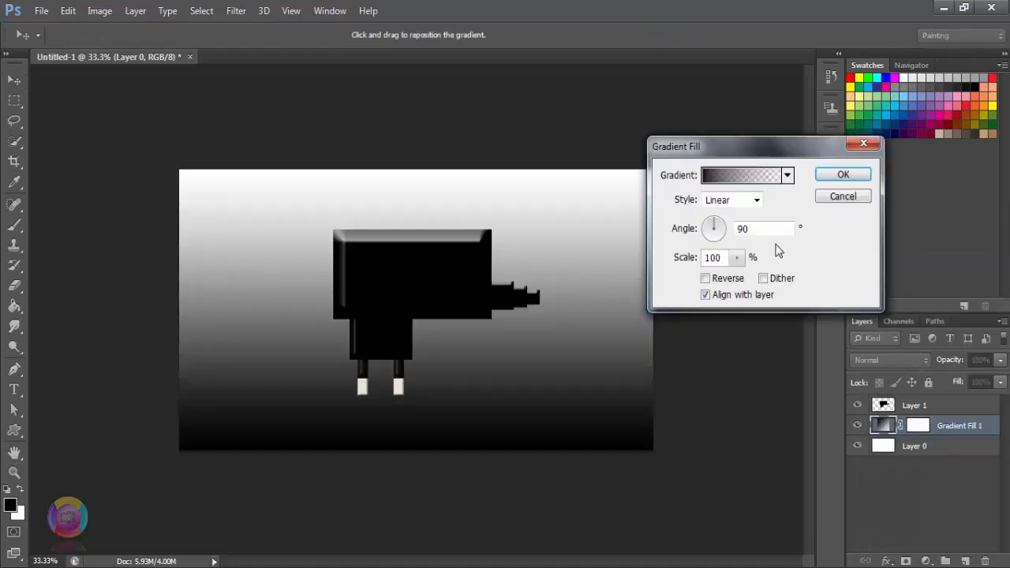
left_click(706, 280)
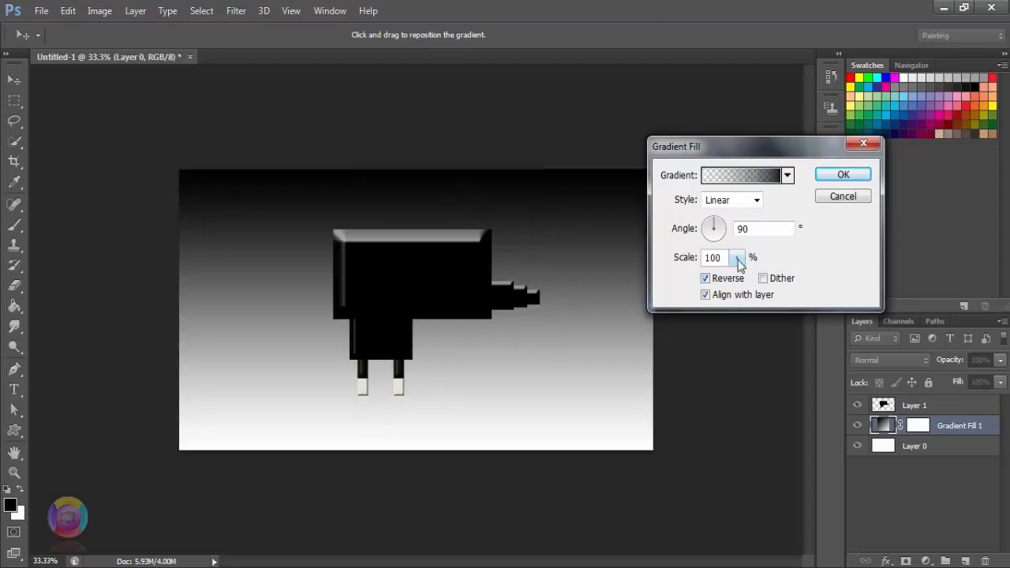
left_click(740, 260)
left_click_drag(747, 277, 781, 282)
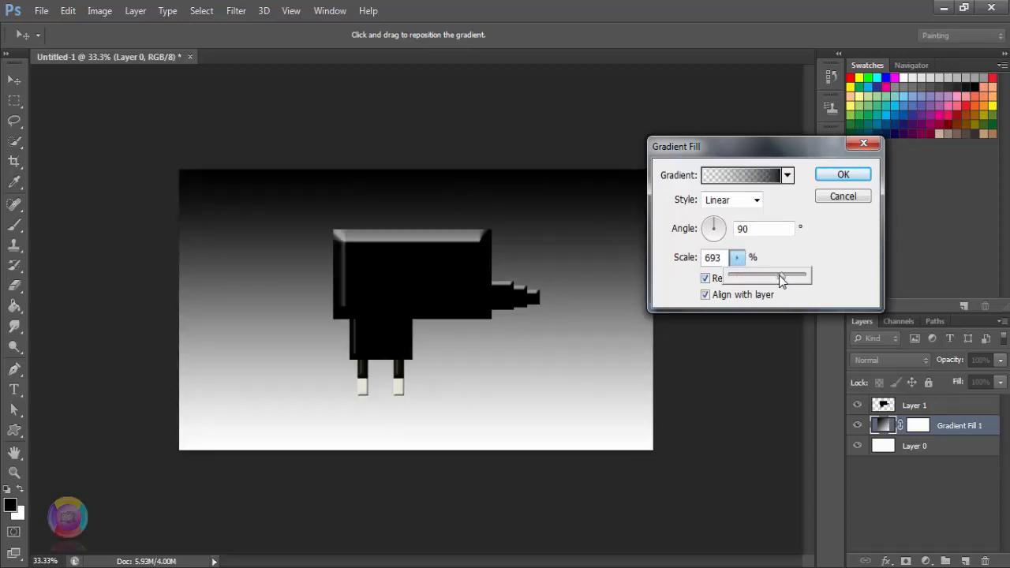
key("Escape")
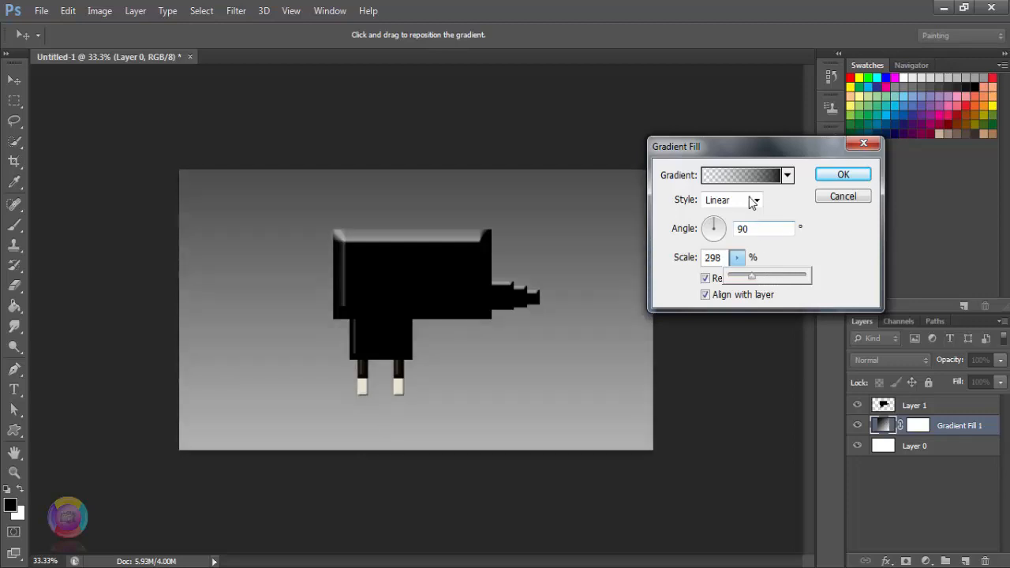
Apply the gradient fill with the Radial style at about 565% scale and toggle the fill layer's visibility to check it.
left_click(756, 200)
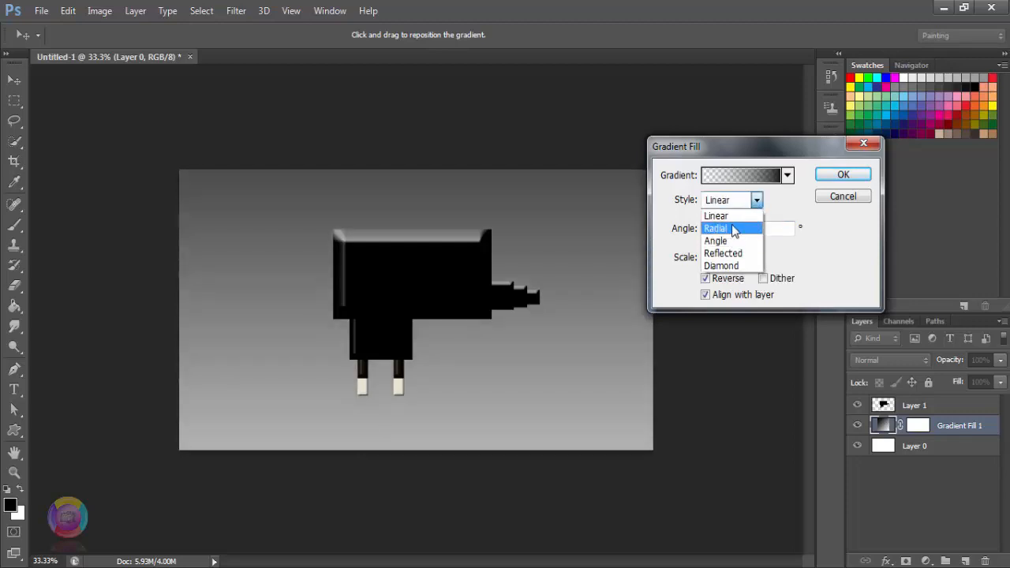
left_click(732, 228)
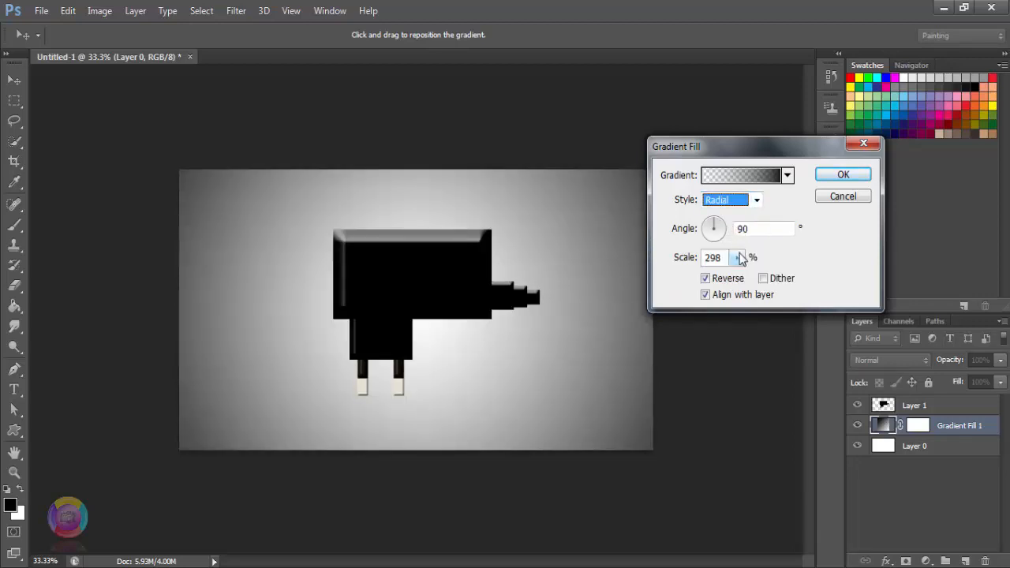
left_click(740, 264)
left_click_drag(737, 276, 759, 280)
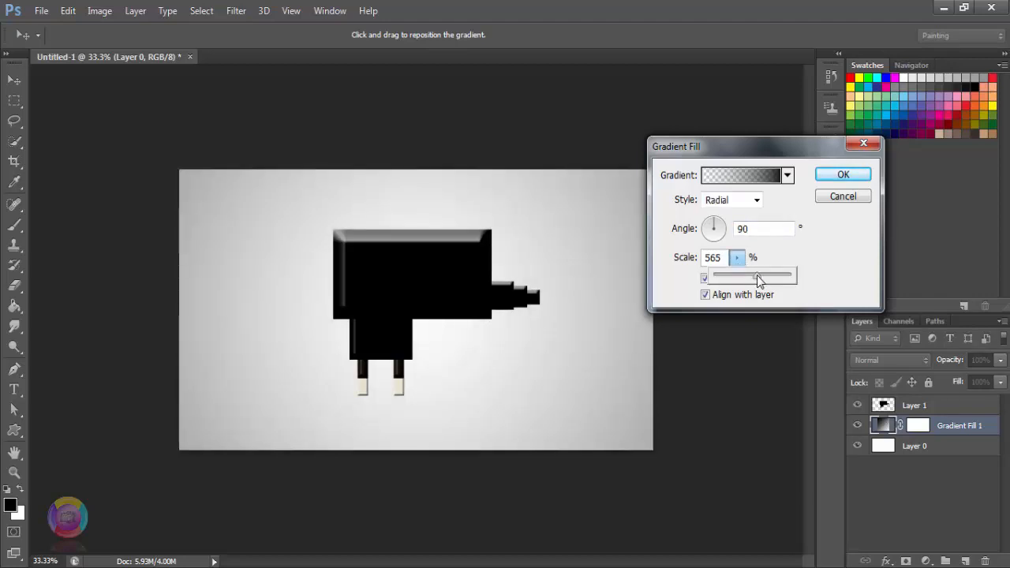
left_click(843, 174)
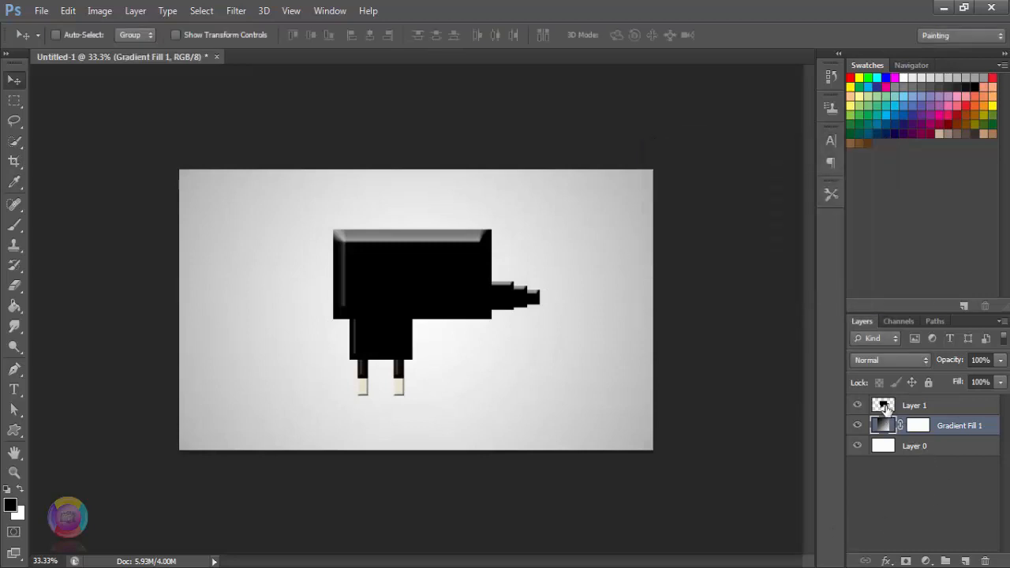
left_click(858, 426)
left_click(858, 426)
Add a drop shadow to the adapter on Layer 1 with a distance of about 18 px and an angle of 142°.
left_click(891, 407)
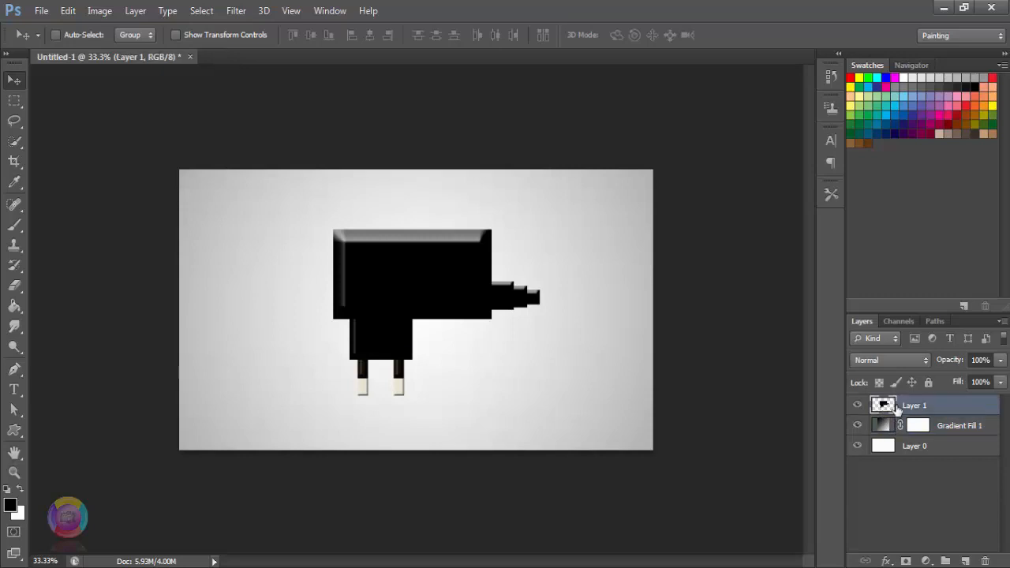
right_click(914, 407)
left_click(645, 91)
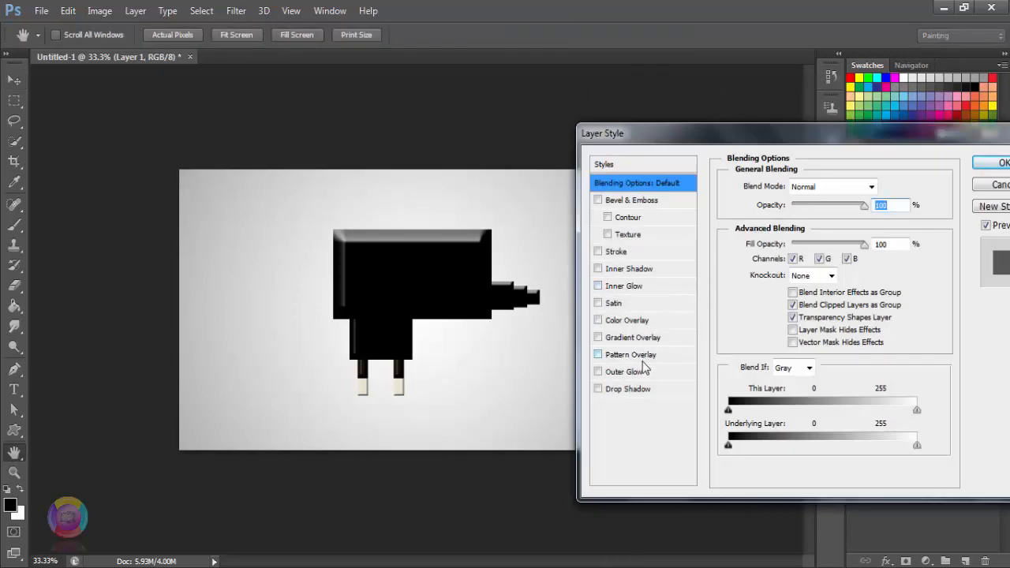
left_click(641, 390)
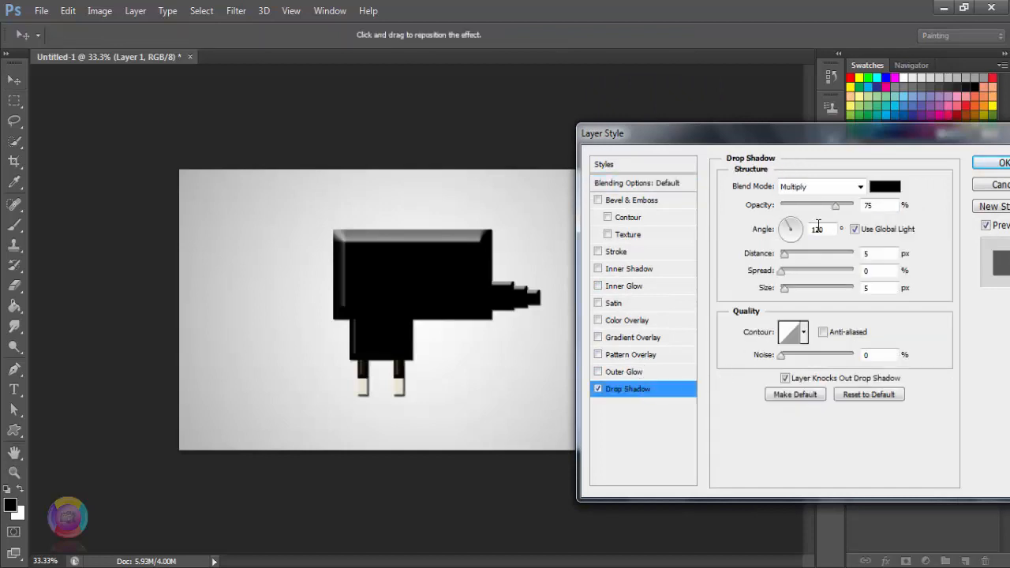
left_click_drag(786, 260, 782, 231)
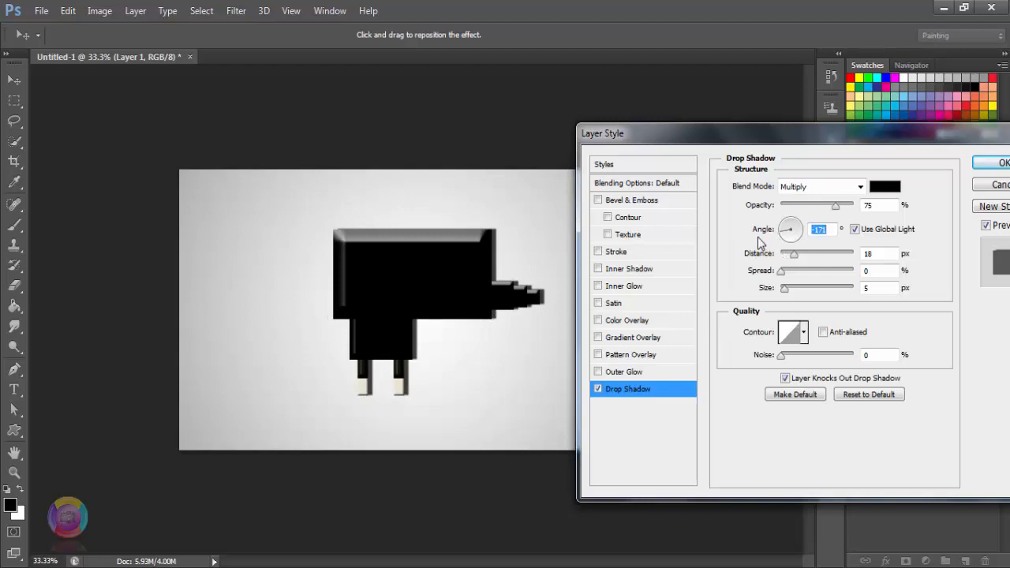
left_click(788, 232)
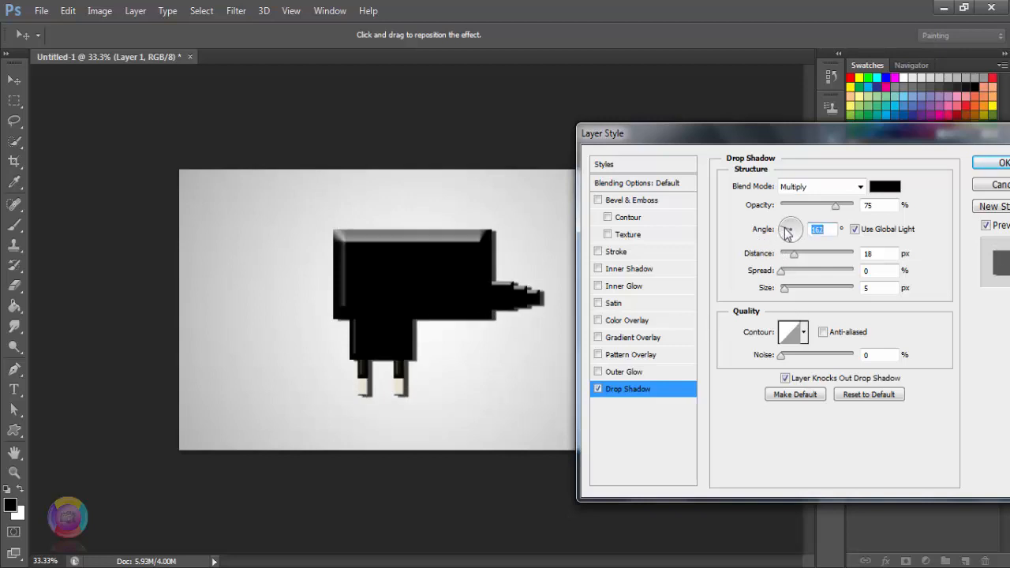
left_click_drag(786, 229, 787, 230)
left_click(786, 229)
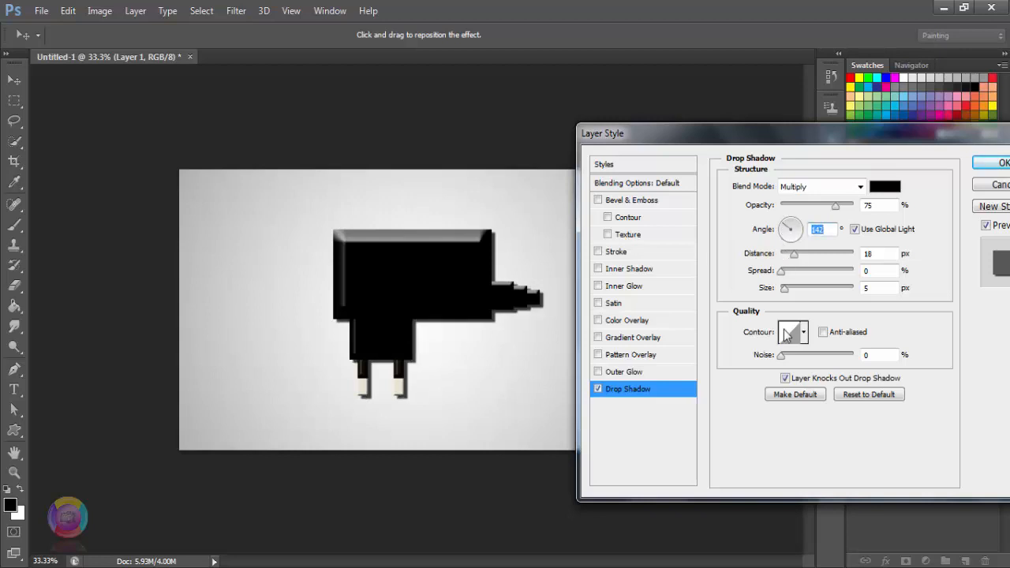
Set the drop shadow's distance to 37 px, opacity to 28%, spread to 8% and size to 29 px, and apply it.
left_click_drag(794, 257, 807, 262)
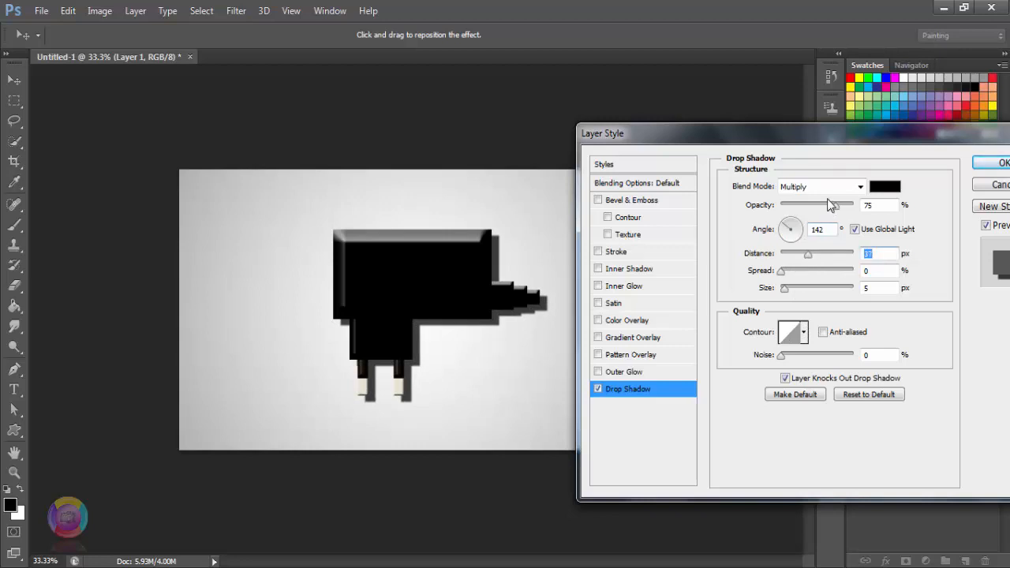
left_click_drag(835, 205, 800, 209)
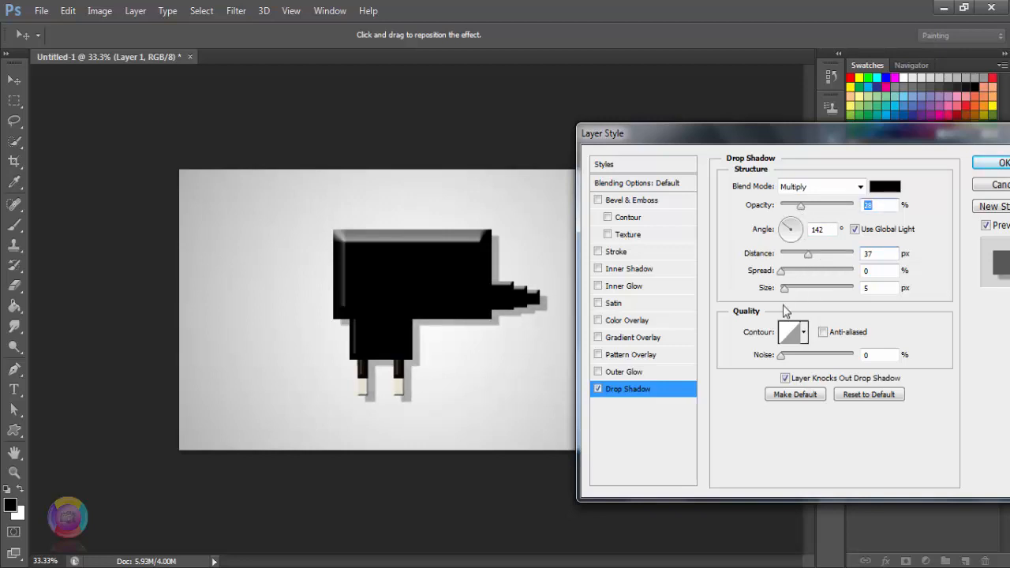
left_click_drag(783, 272, 794, 291)
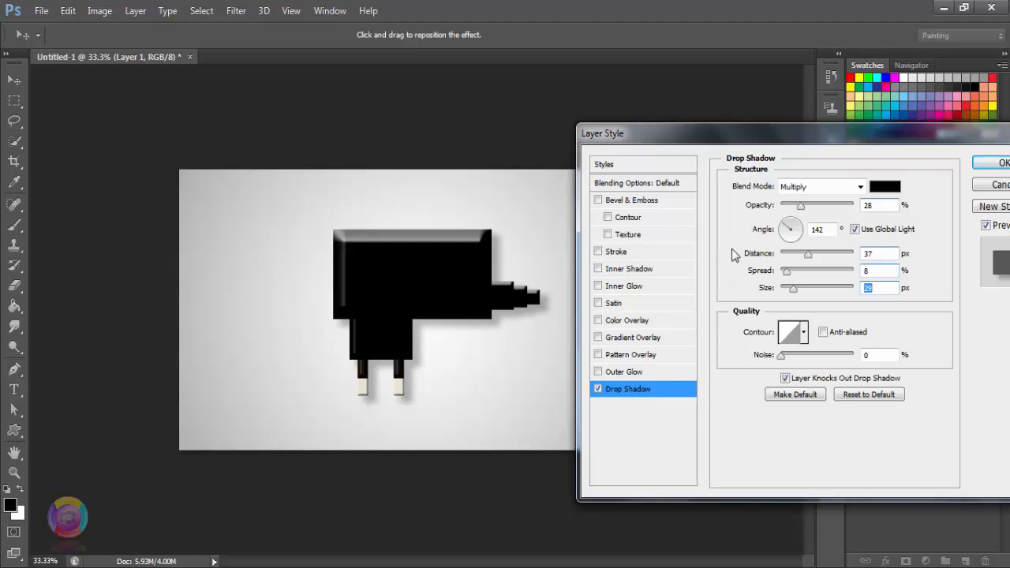
left_click(1001, 163)
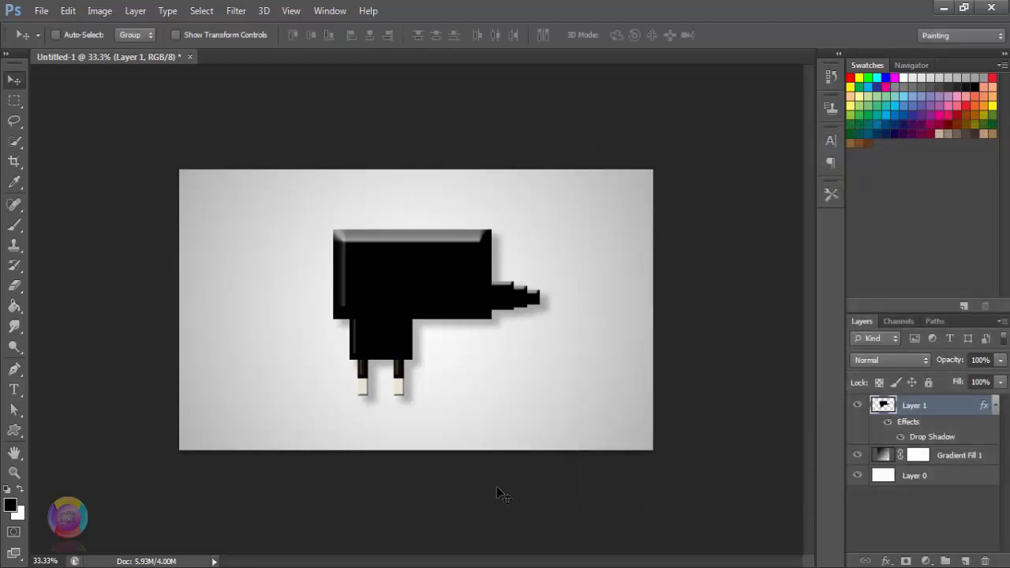
key("ctrl+minus")
key("ctrl+minus")
key("ctrl+minus")
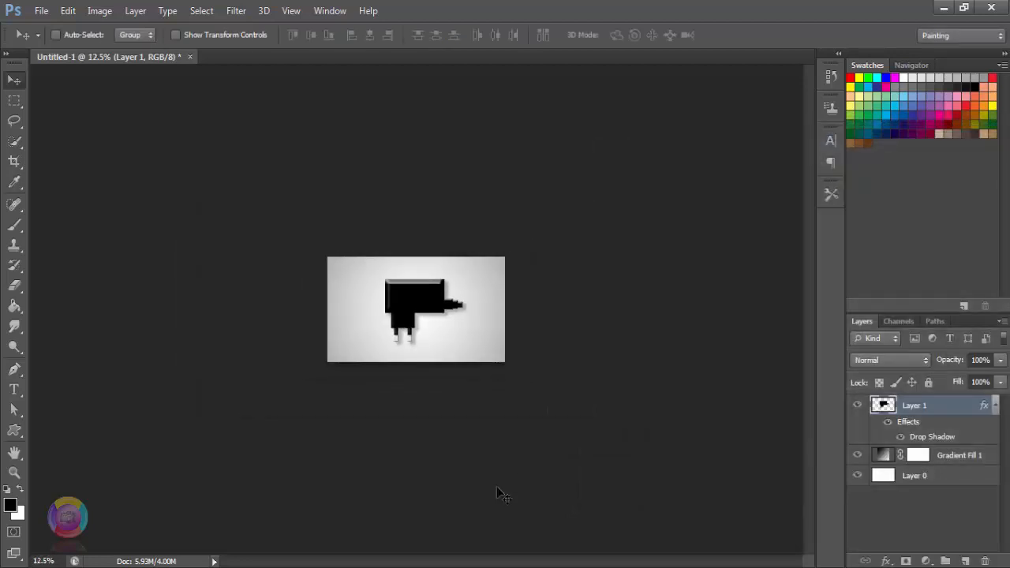
key("ctrl+minus")
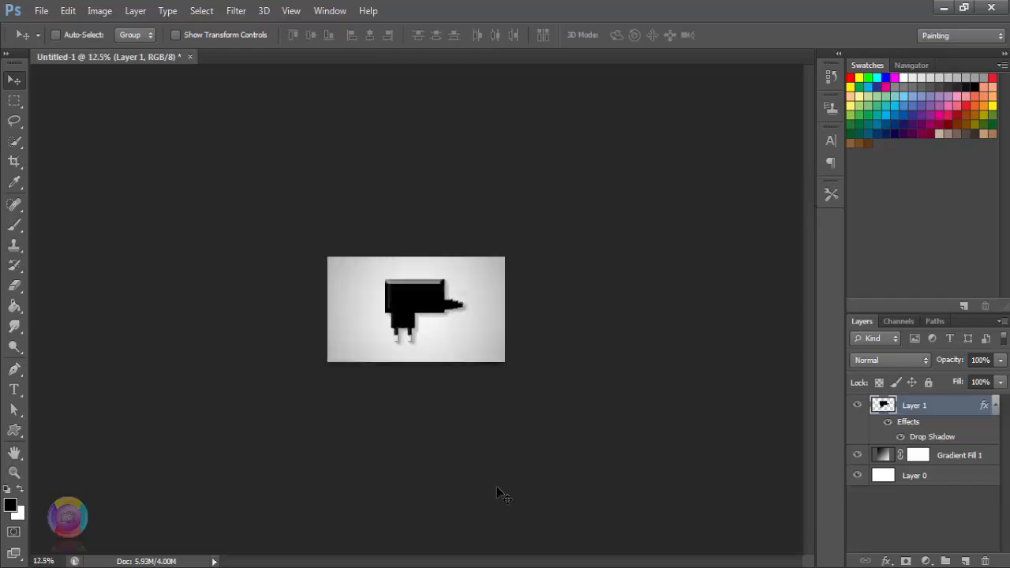